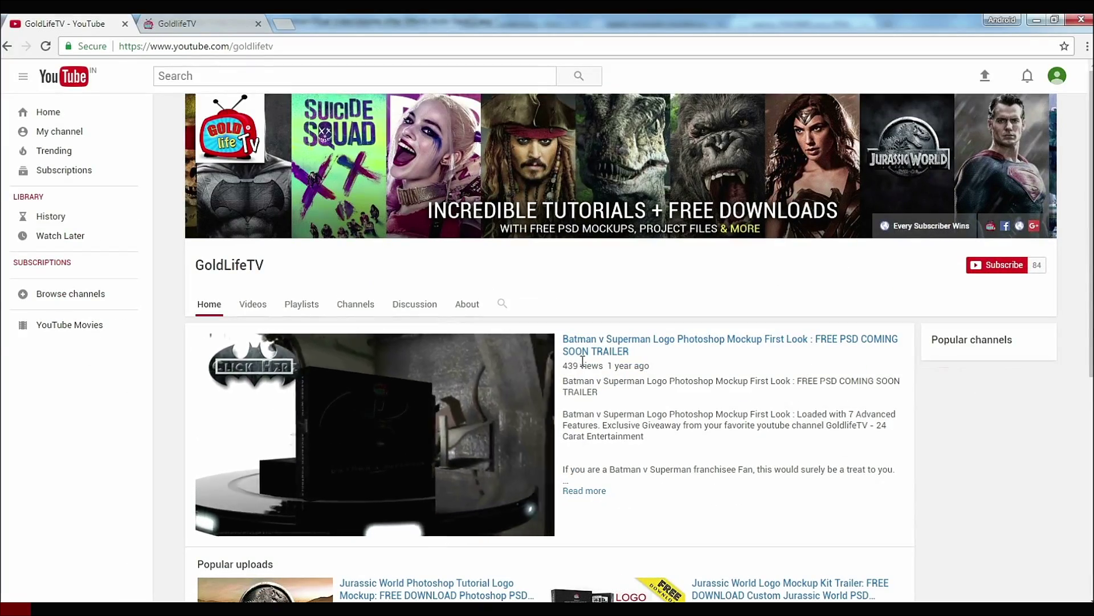
Step: Subscribe to the GoldLifeTV YouTube channel, and visit the GoldLifeTV website from there
left_click(1001, 266)
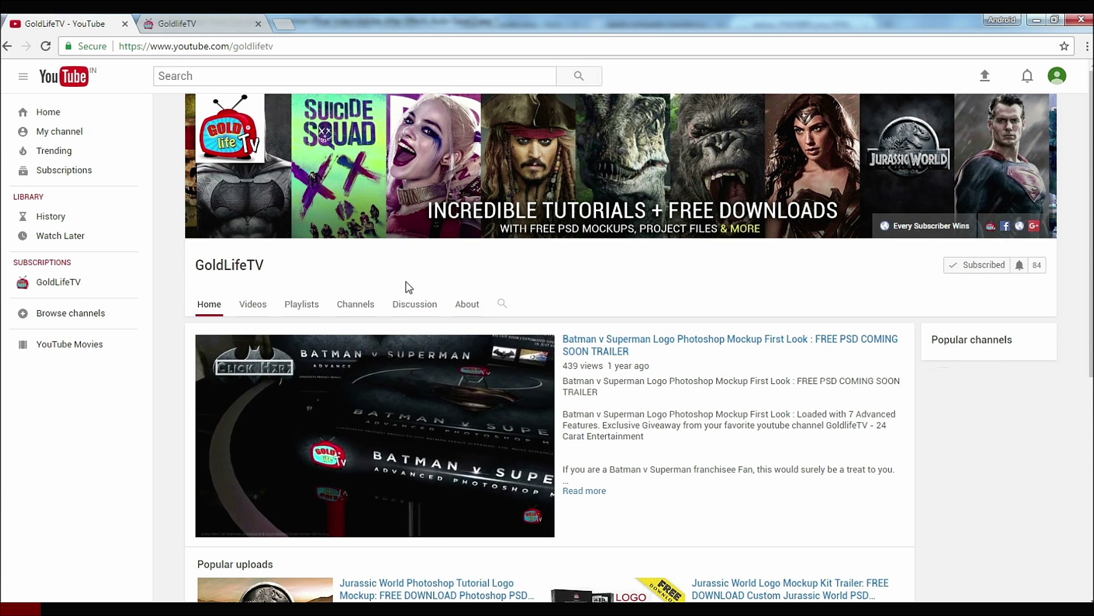
left_click(223, 28)
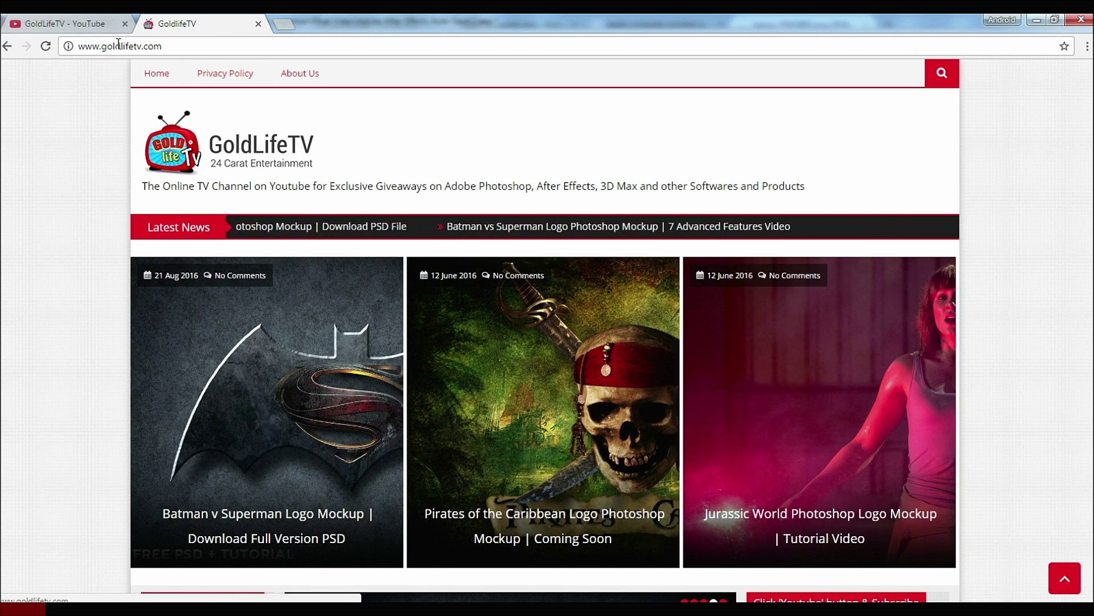
key("ctrl+shift+Tab")
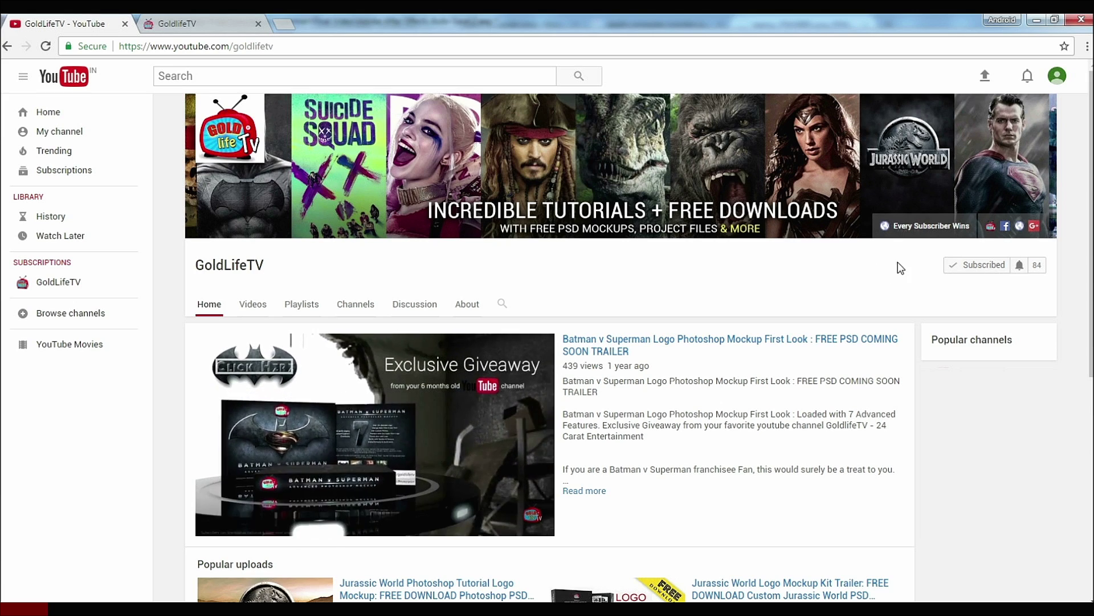
left_click(939, 226)
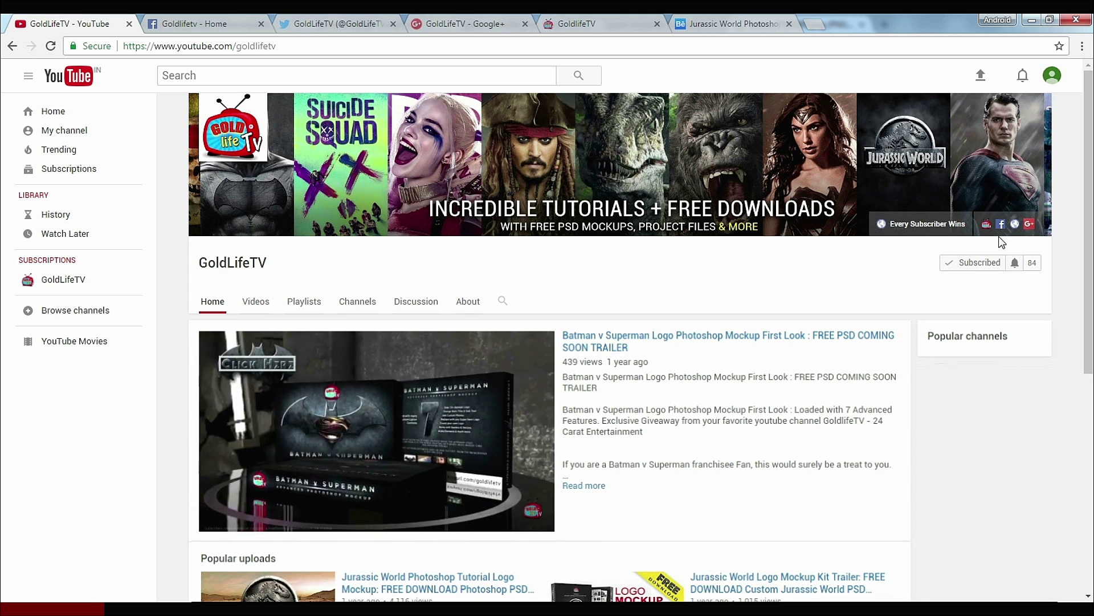
Step: Look over GoldLifeTV's Facebook, Twitter and Google+ pages and its website
left_click(235, 26)
left_click(338, 29)
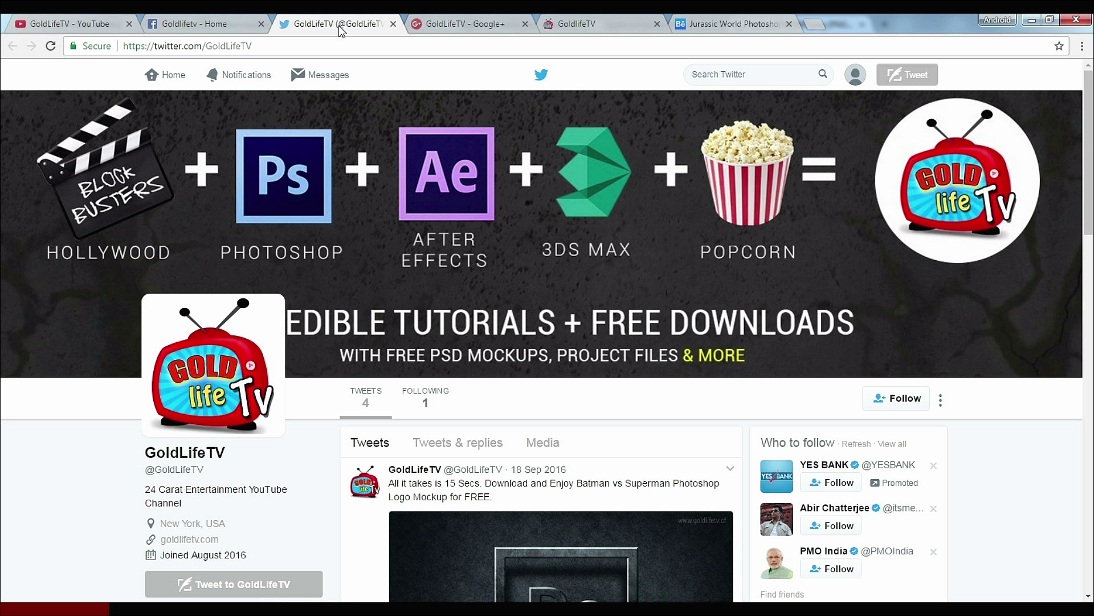
left_click(460, 23)
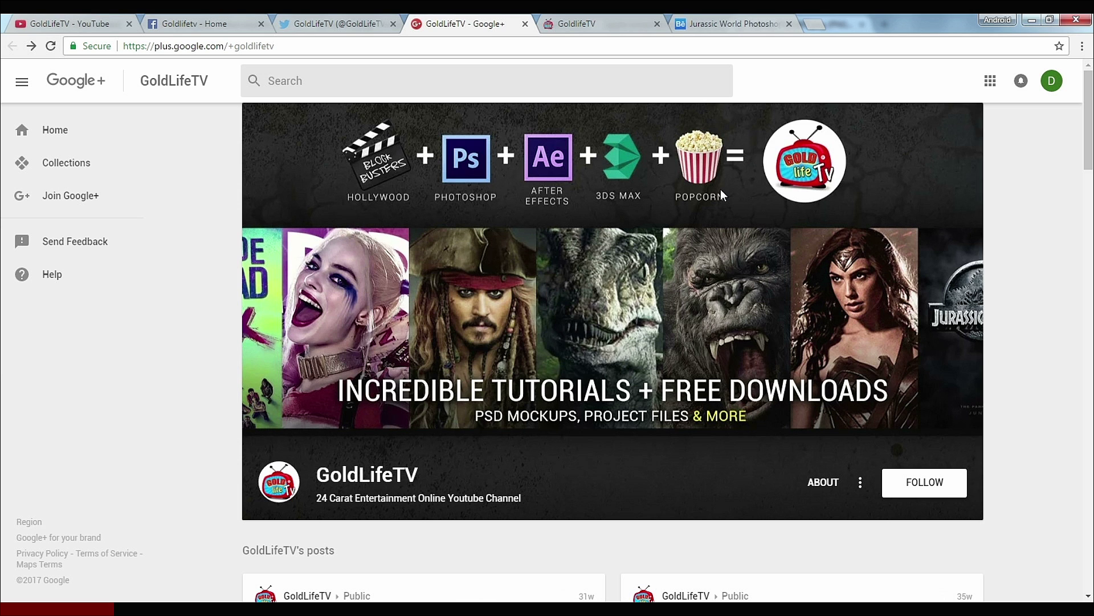
left_click(623, 28)
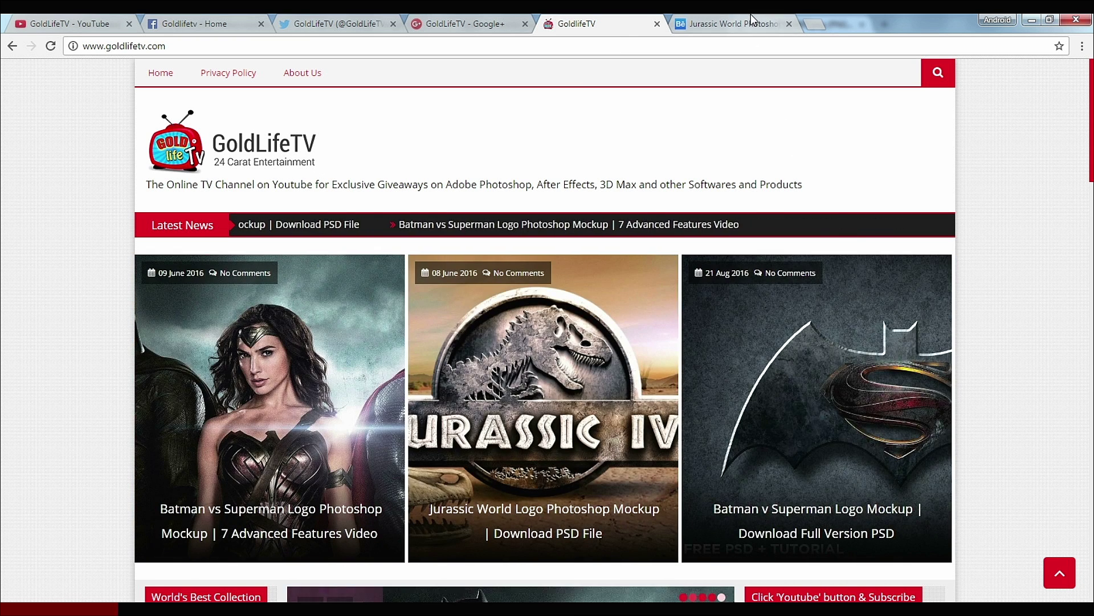
Step: Read through the Jurassic World Photoshop Tutorial Logo Mockup project on Behance, including its numbered steps
left_click(732, 23)
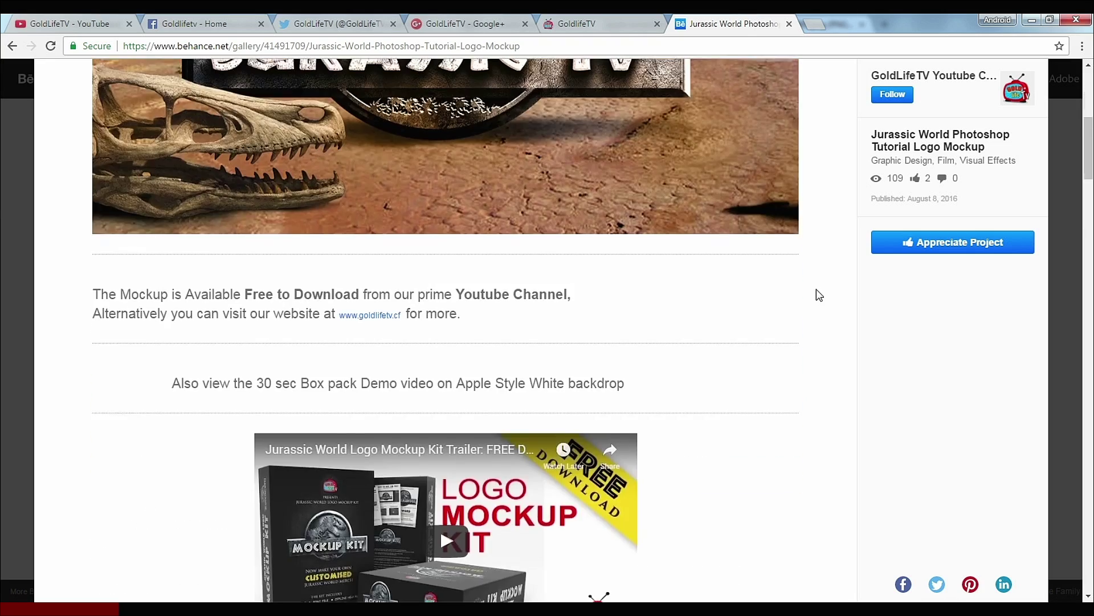
scroll(819, 294, "down", 15)
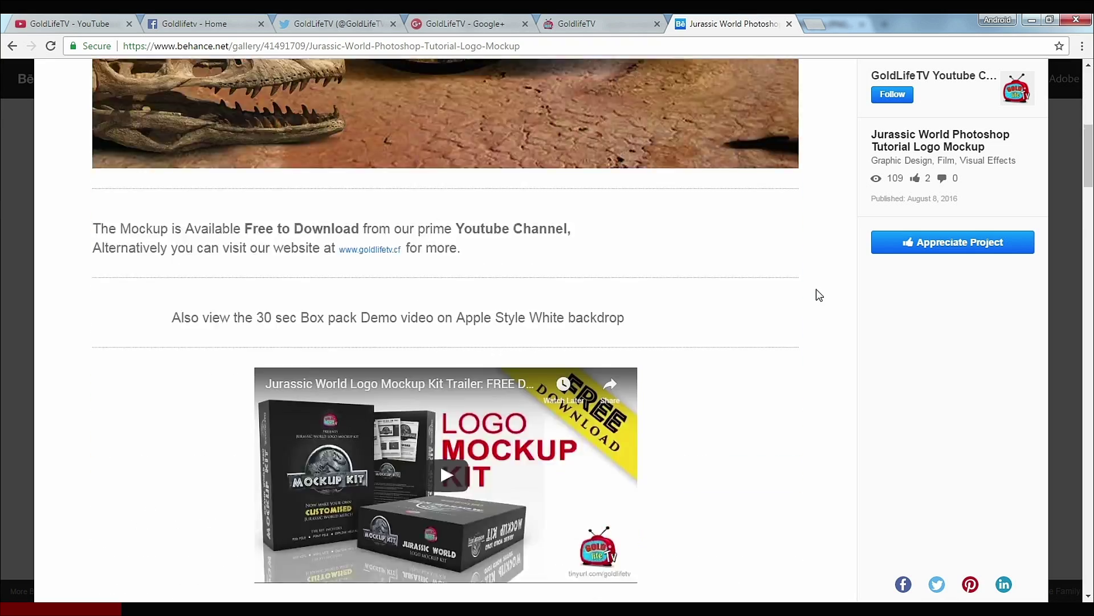
scroll(819, 295, "down", 2)
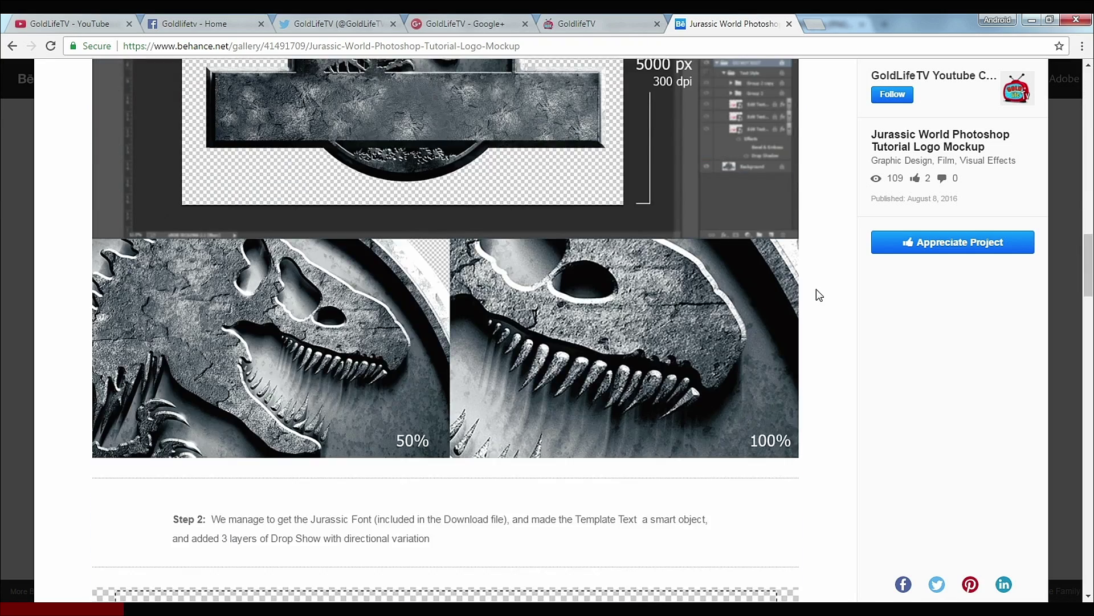
scroll(819, 294, "down", 20)
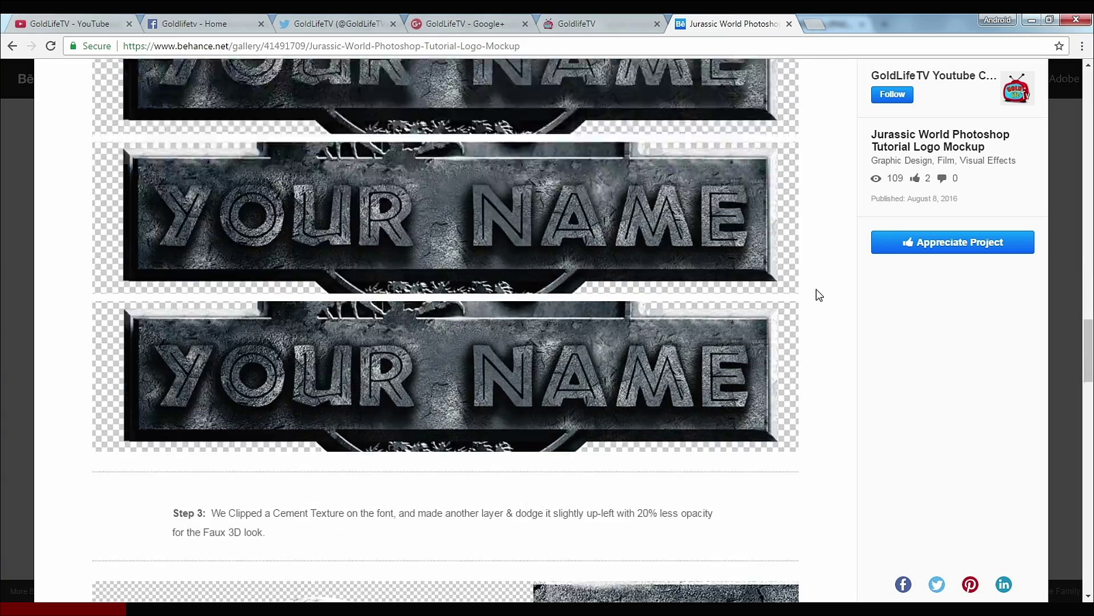
scroll(816, 289, "down", 1)
scroll(817, 289, "down", 6)
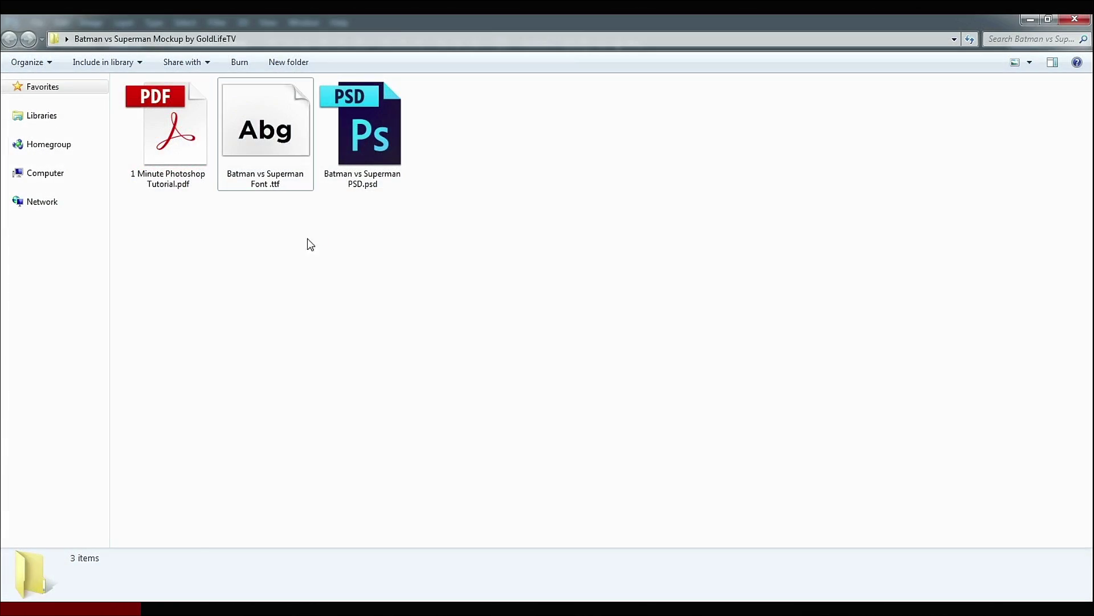
Step: Look up the Install option for the font file Batman vs Superman Font .ttf in the mockup folder
left_click(277, 164)
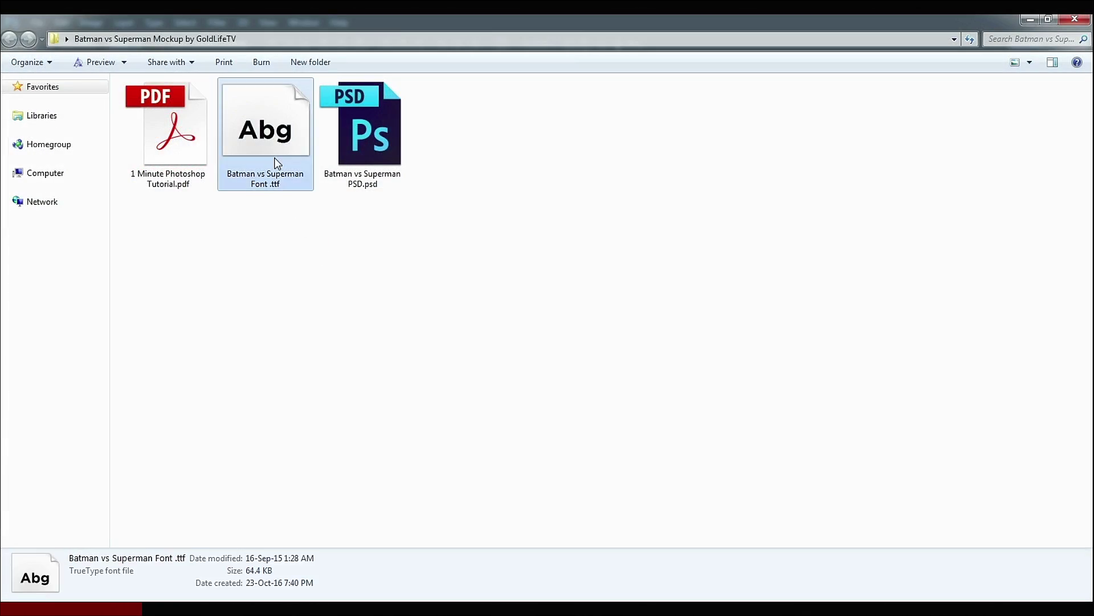
right_click(303, 172)
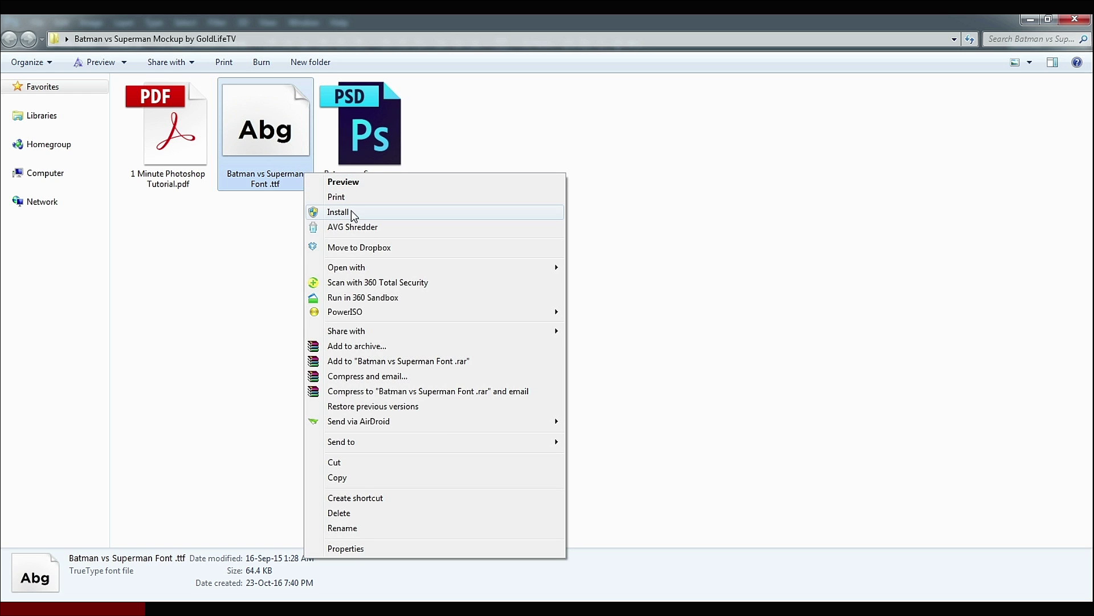
left_click(245, 220)
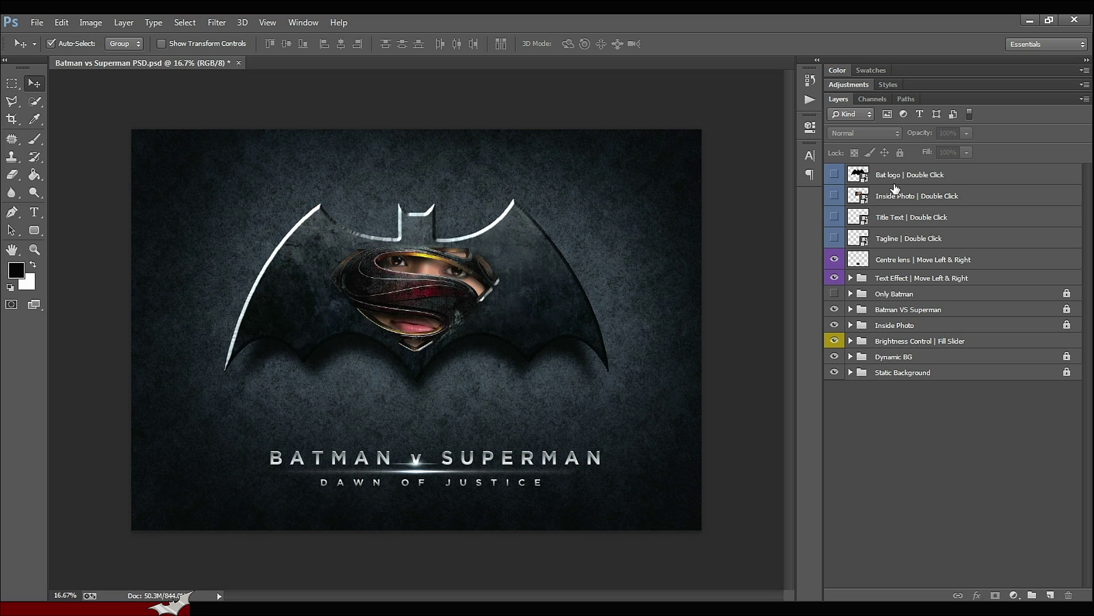
Step: Open the Bat logo smart object in Photoshop, hide Batman Classic so only Batman C is visible, and save its contents
double_click(857, 174)
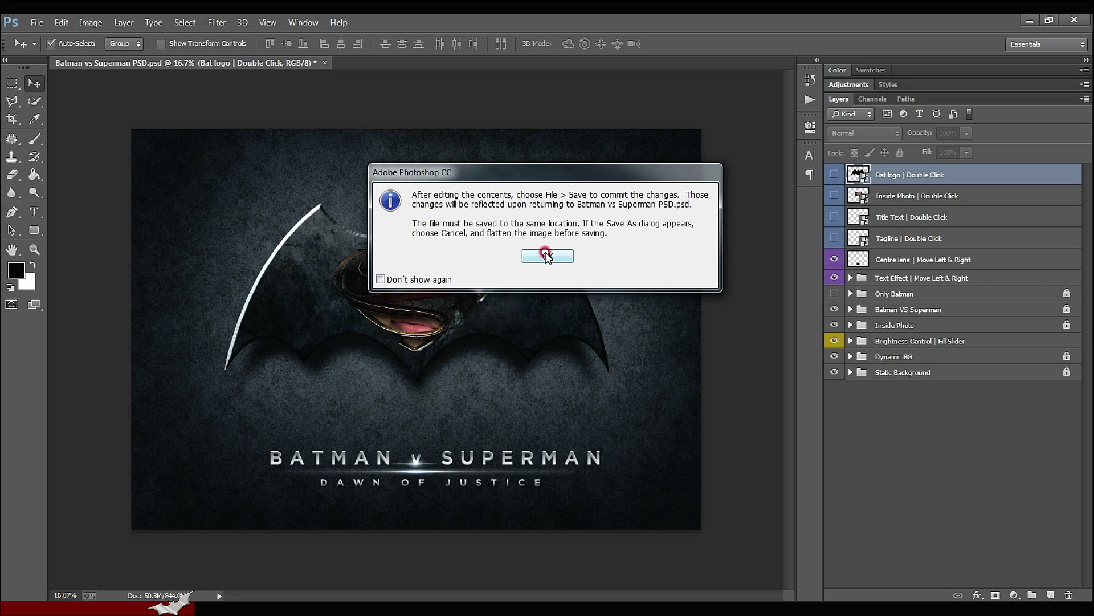
left_click(546, 255)
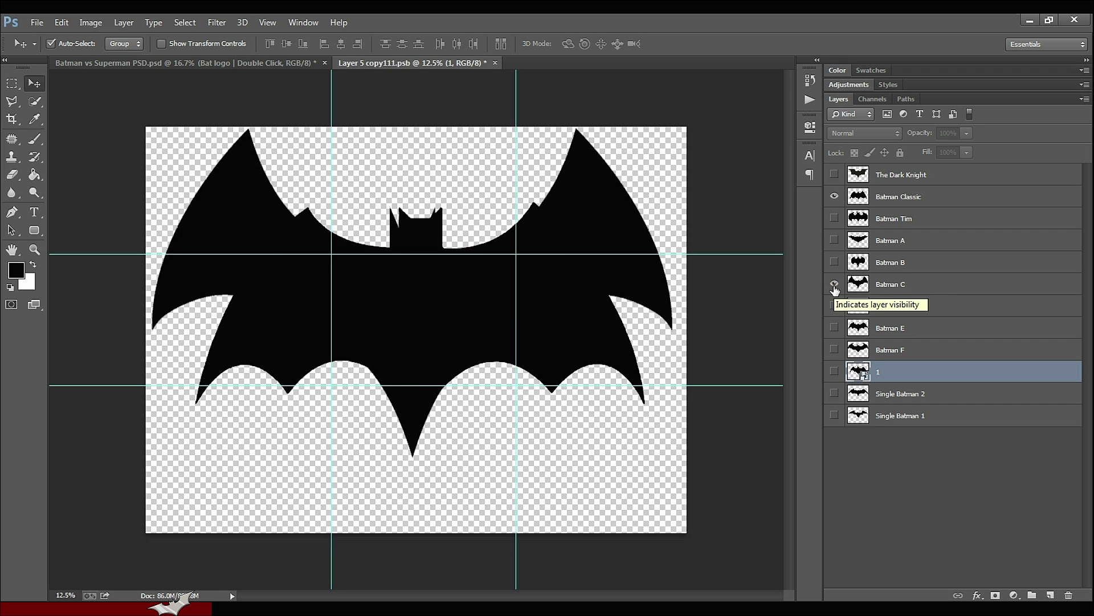
left_click(833, 197)
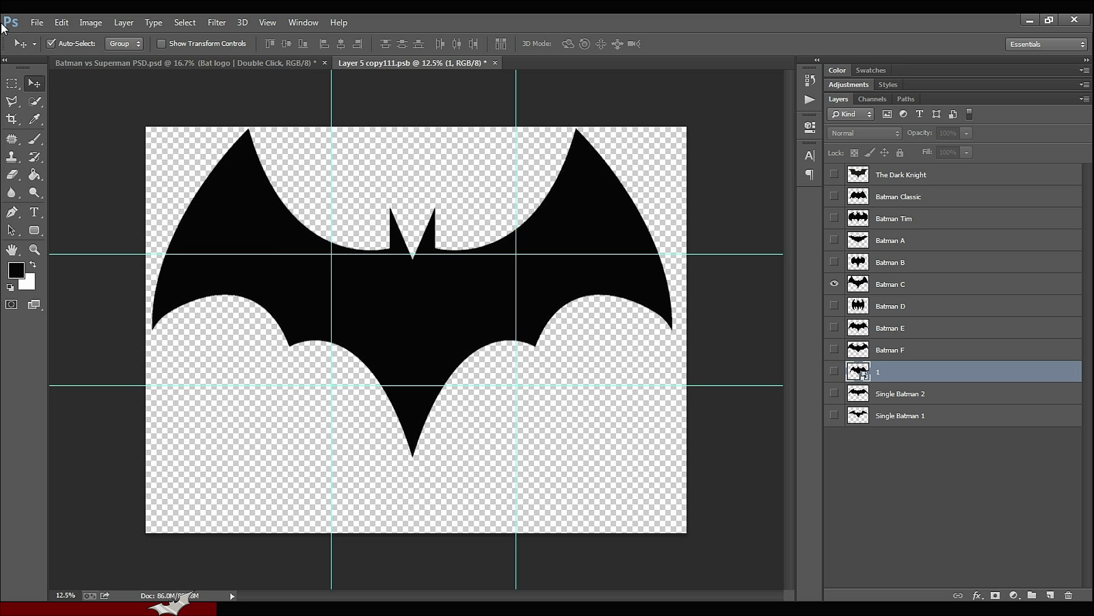
left_click(35, 22)
left_click(75, 173)
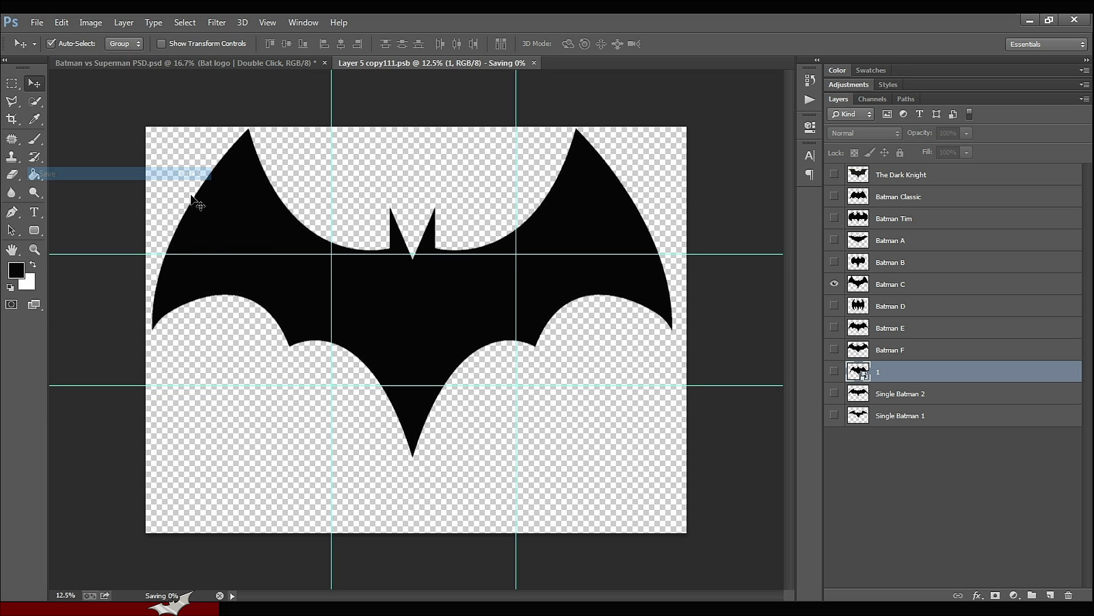
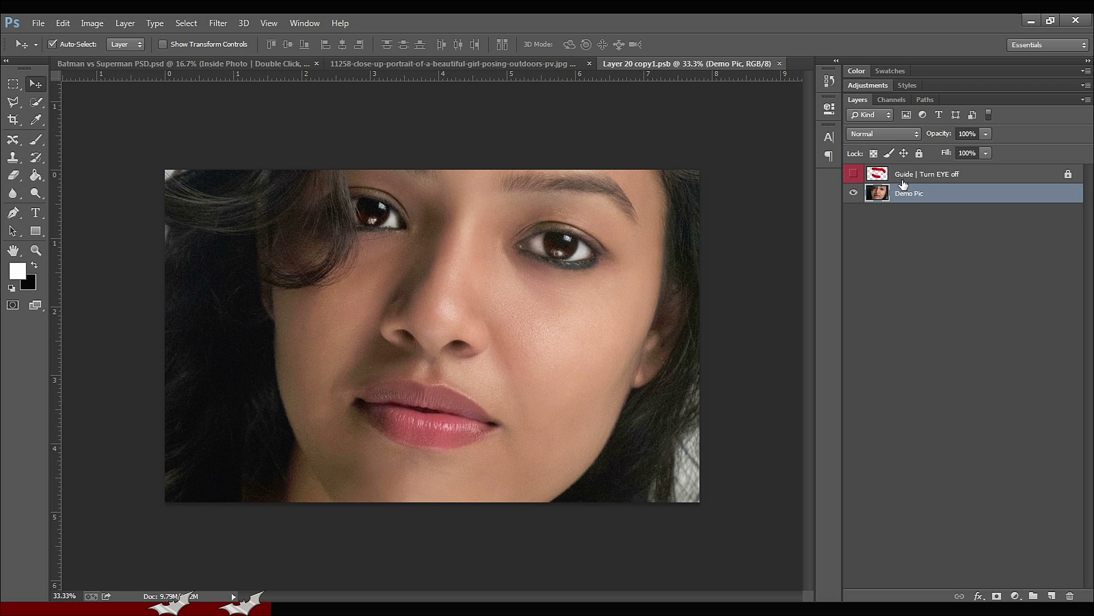
Step: Show the Guide | Turn EYE off layer in the inside photo, and copy the whole portrait from the close-up portrait JPG
left_click(903, 179)
left_click(852, 178)
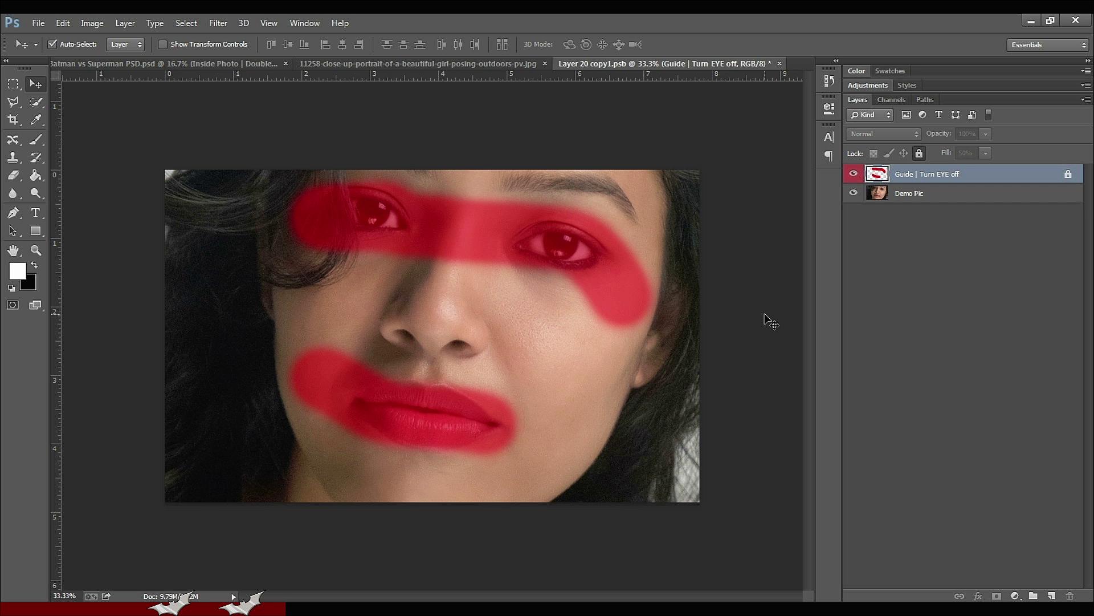
left_click(440, 67)
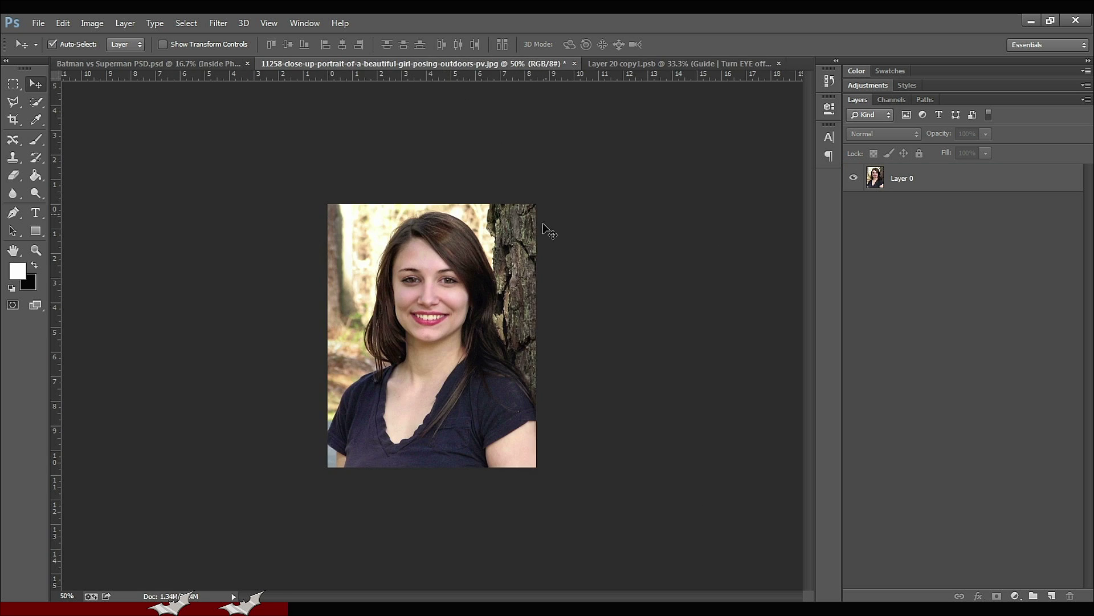
key("ctrl+a")
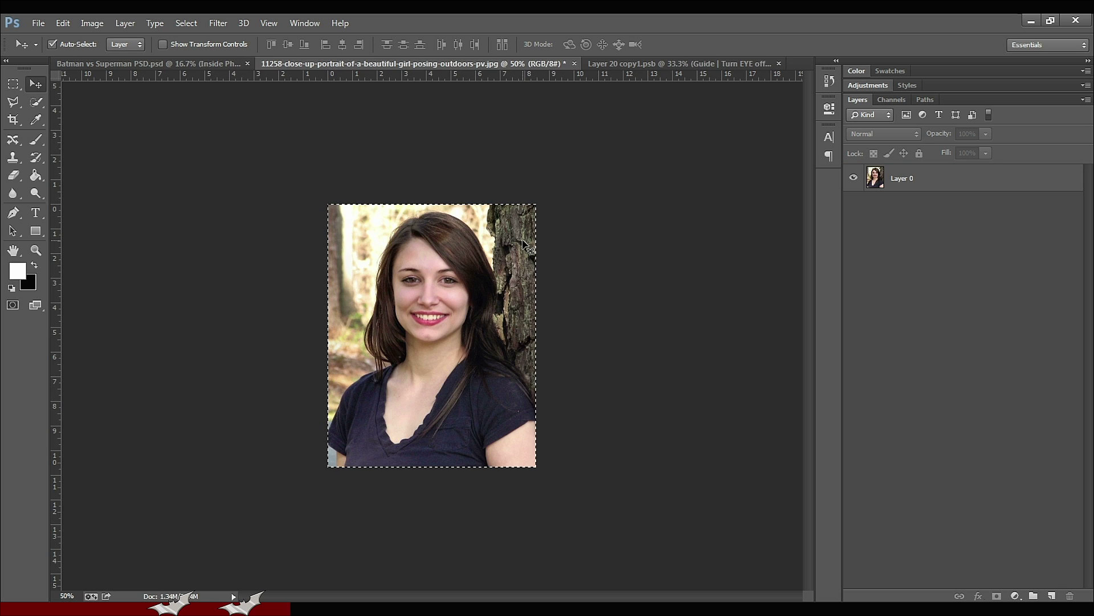
left_click(72, 27)
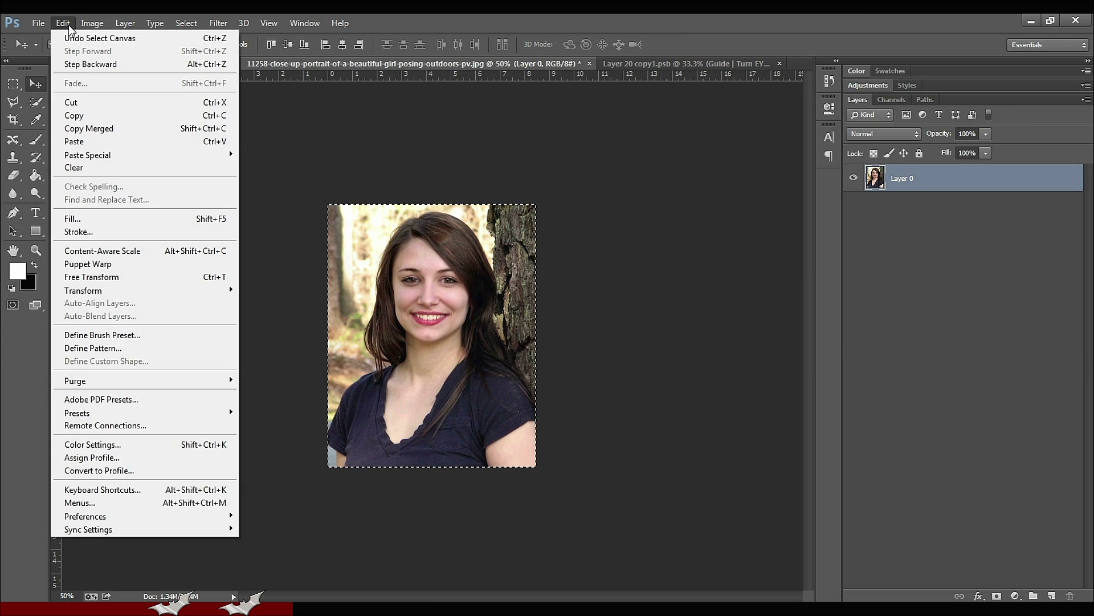
left_click(81, 117)
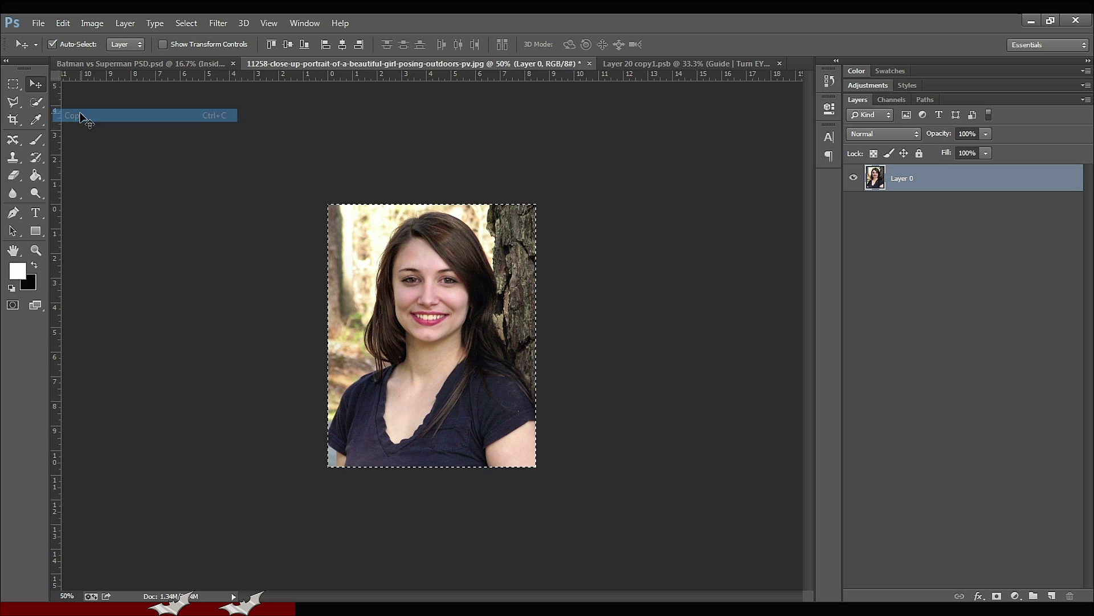
Step: Paste the copied portrait directly above the Demo Pic layer in Layer 20 copy1.psb
left_click(674, 65)
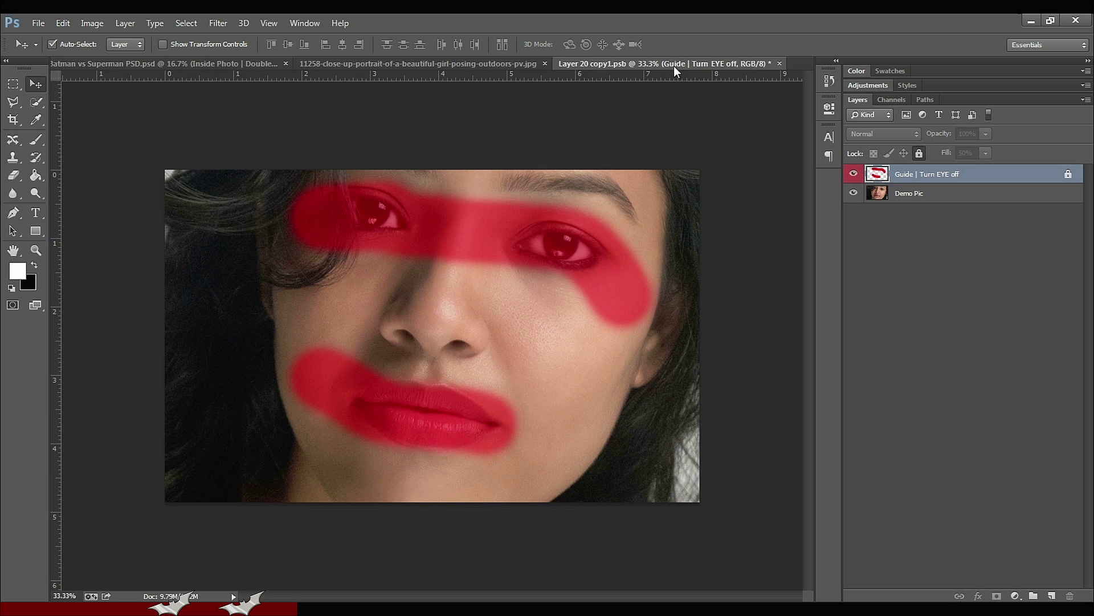
left_click(919, 194)
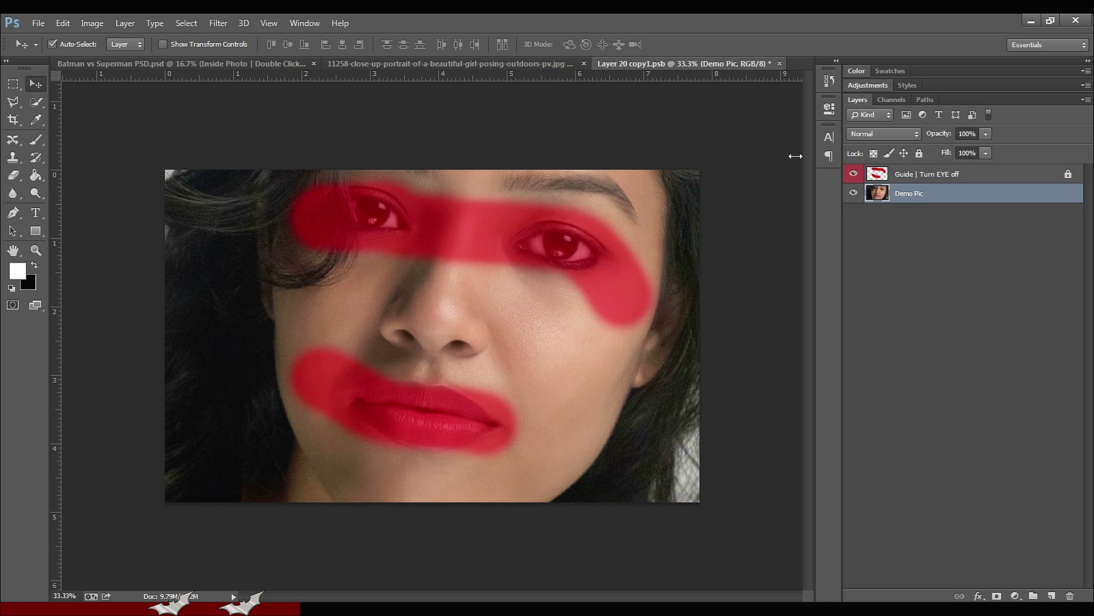
left_click(69, 25)
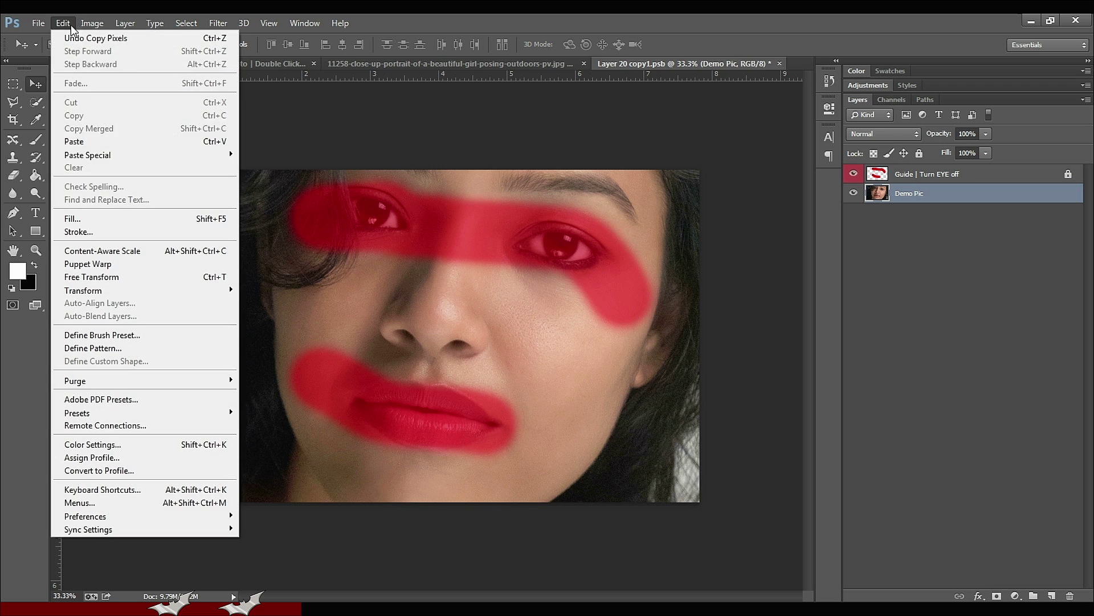
left_click(94, 142)
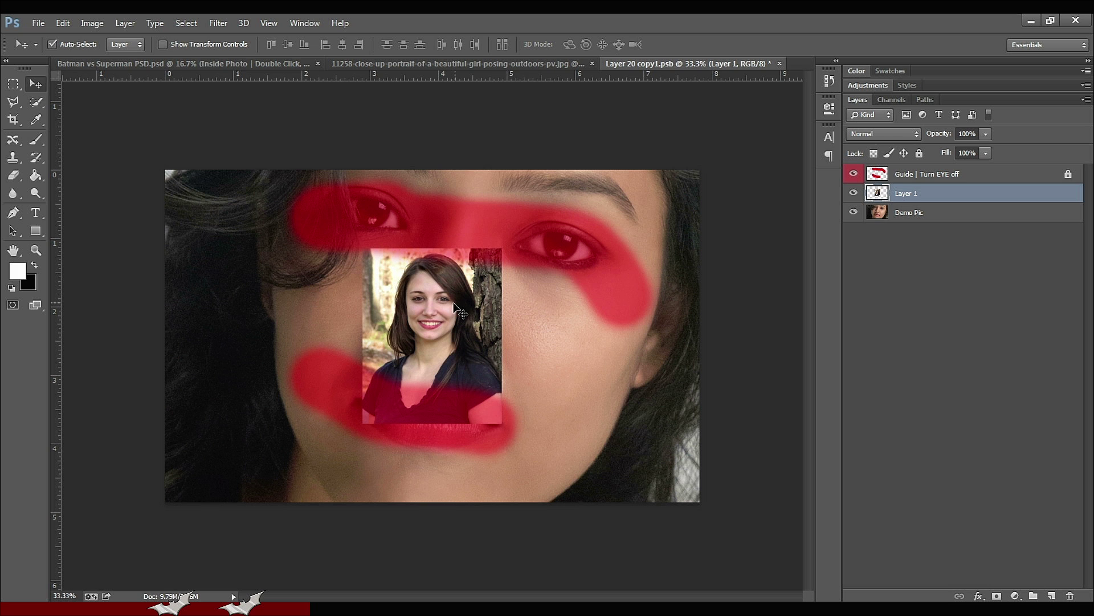
Step: Scale the pasted portrait up to about 377% with Free Transform and move its face over the red guide area
left_click_drag(456, 310, 425, 338)
key("ctrl+t")
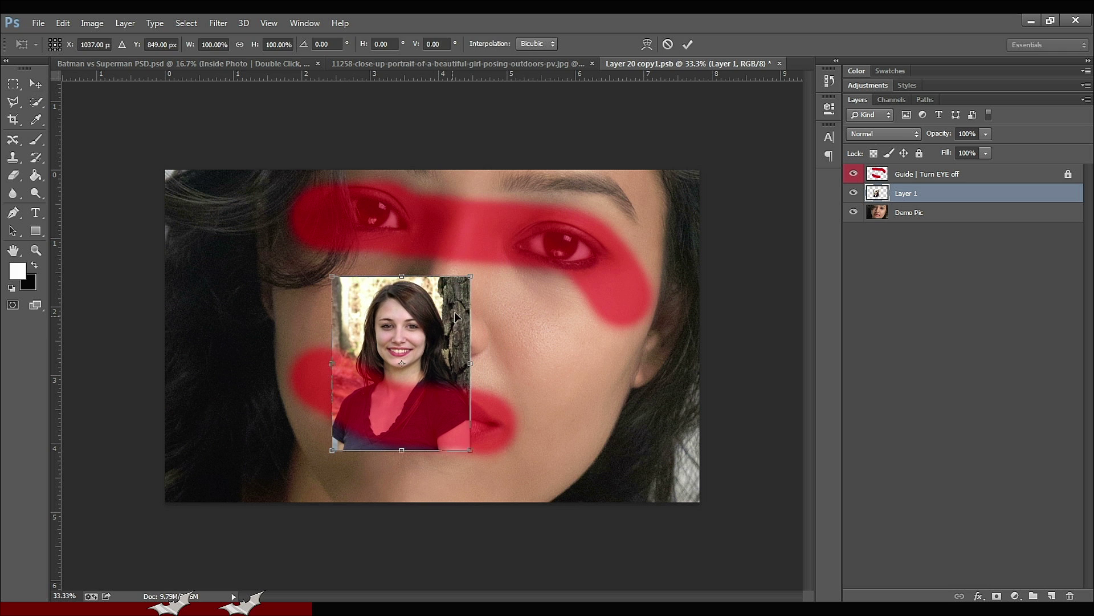
left_click_drag(470, 276, 513, 365)
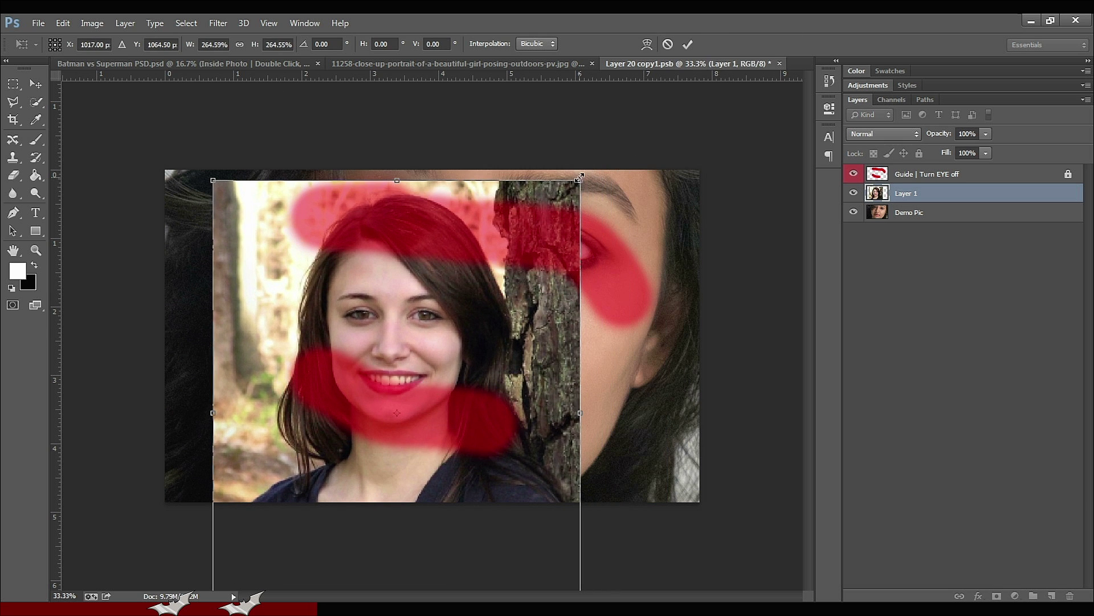
left_click_drag(580, 176, 732, 71)
left_click_drag(651, 205, 598, 315)
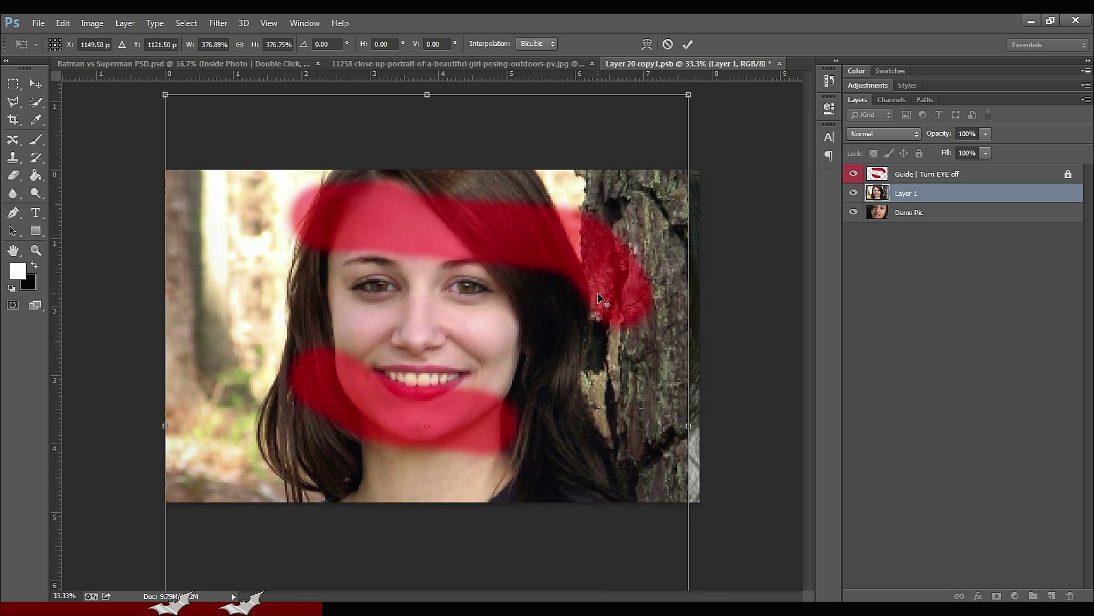
Step: Scale the pasted portrait to about 745%, rotate it about 7 degrees, and fit its eyes and smile to the red guide
key("ctrl+minus")
key("ctrl+minus")
key("ctrl+minus")
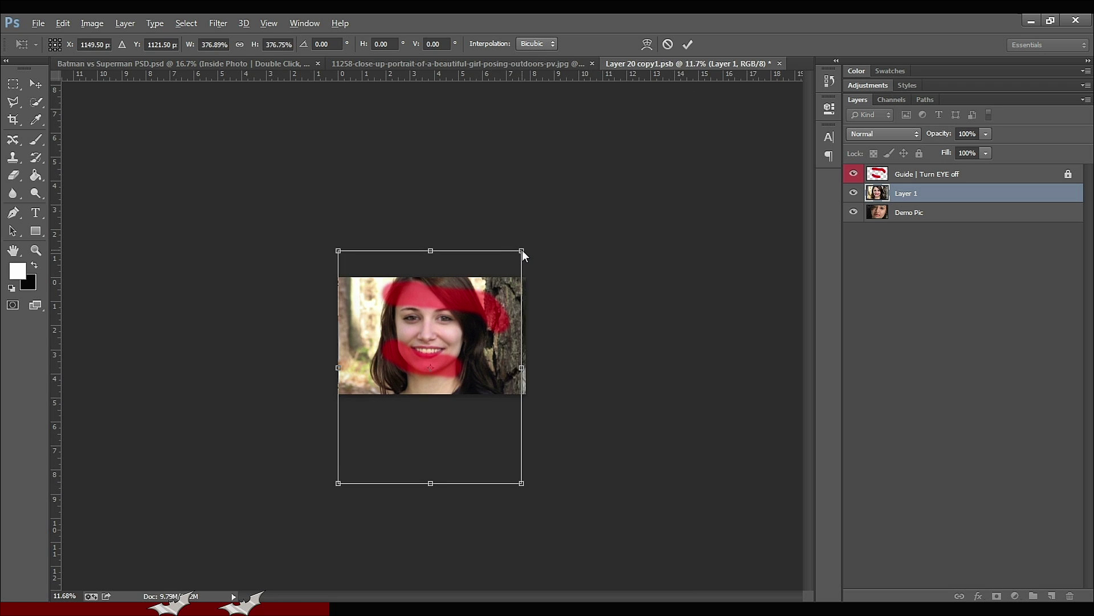
left_click_drag(522, 250, 599, 152)
left_click_drag(537, 226, 491, 283)
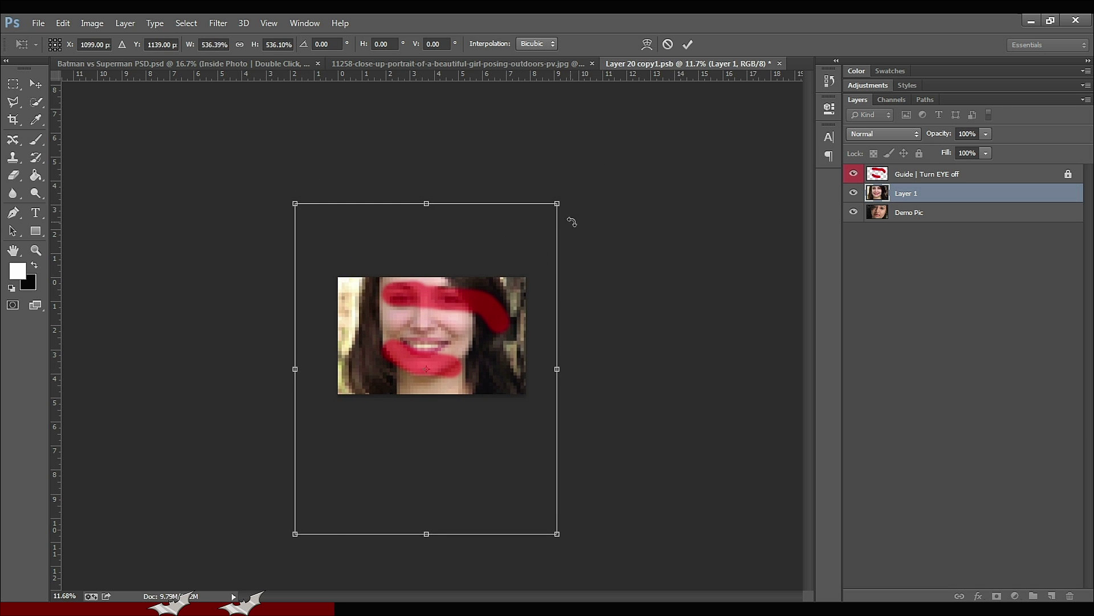
left_click_drag(570, 222, 551, 251)
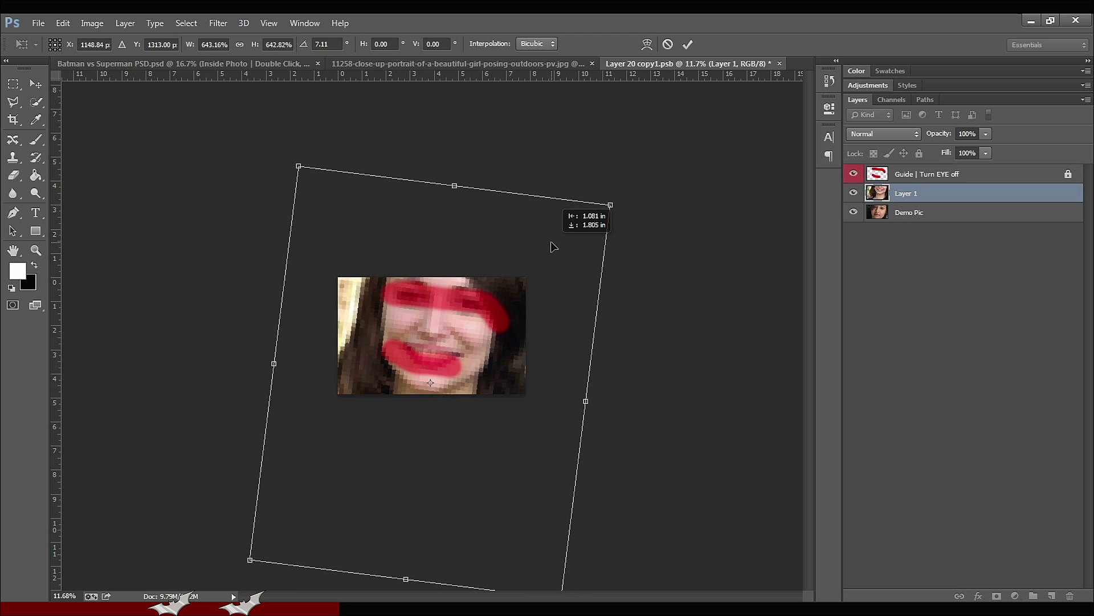
left_click_drag(609, 204, 639, 181)
left_click_drag(588, 228, 580, 246)
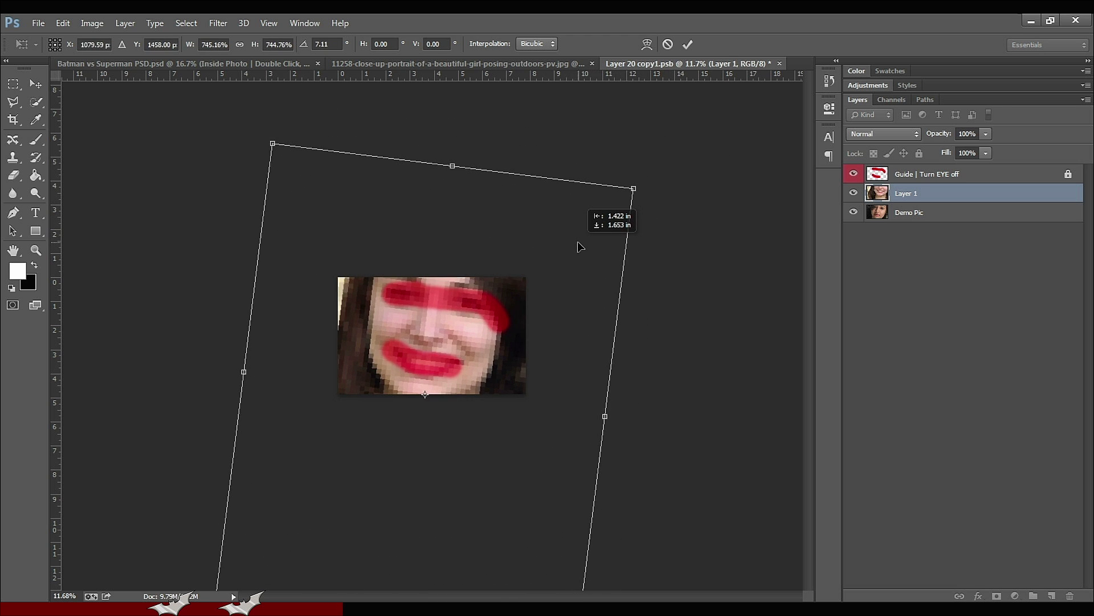
left_click(688, 44)
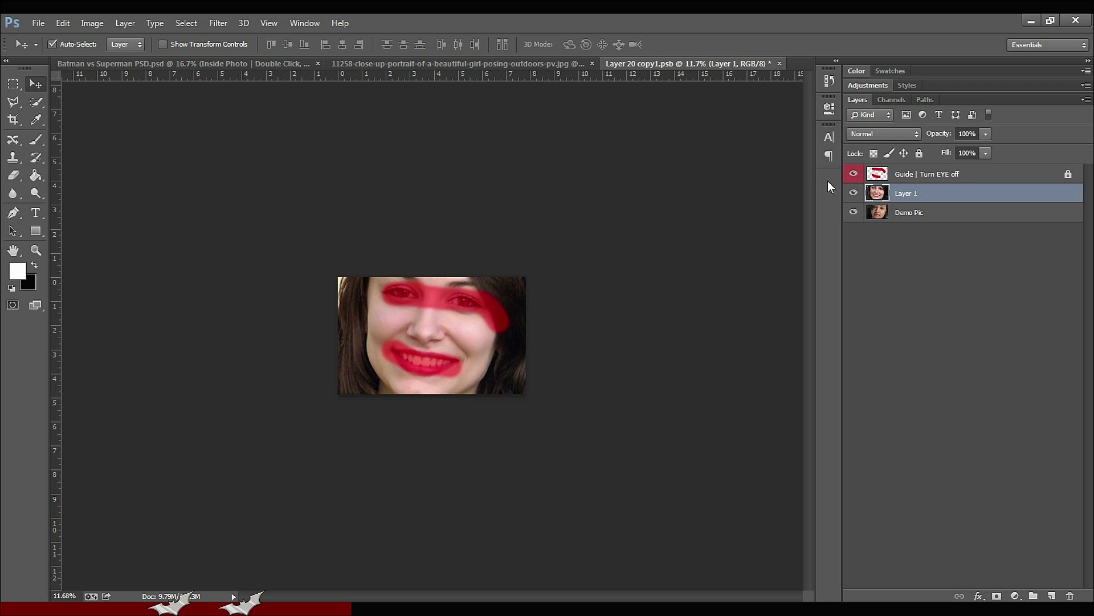
Step: Hide the Guide | Turn EYE off layer, then save and close Layer 20 copy1.psb to update Batman vs Superman PSD.psd
left_click(857, 174)
left_click(39, 23)
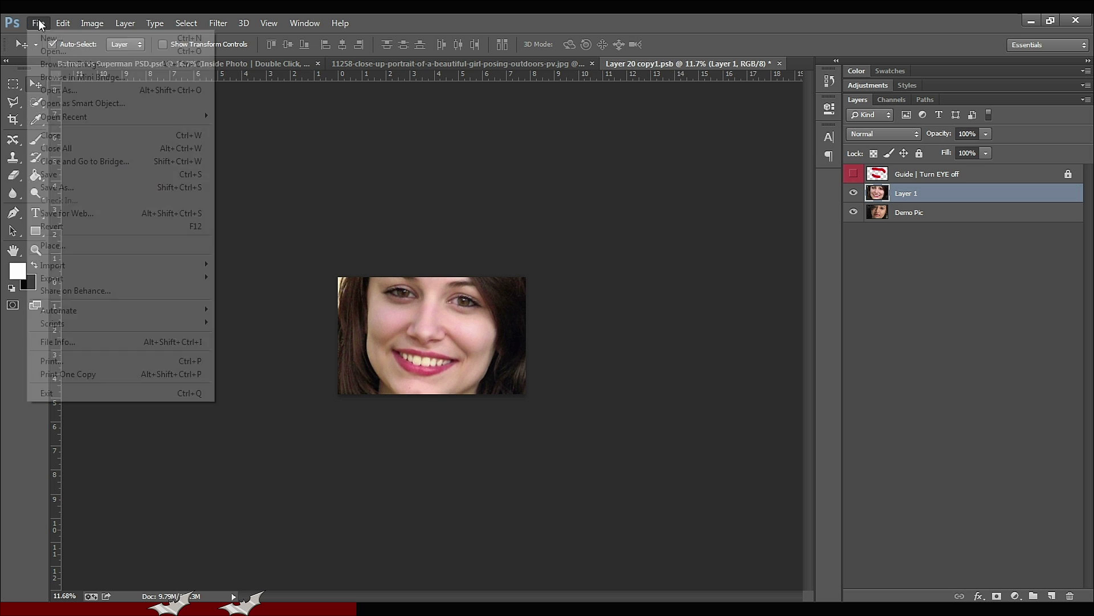
left_click(50, 175)
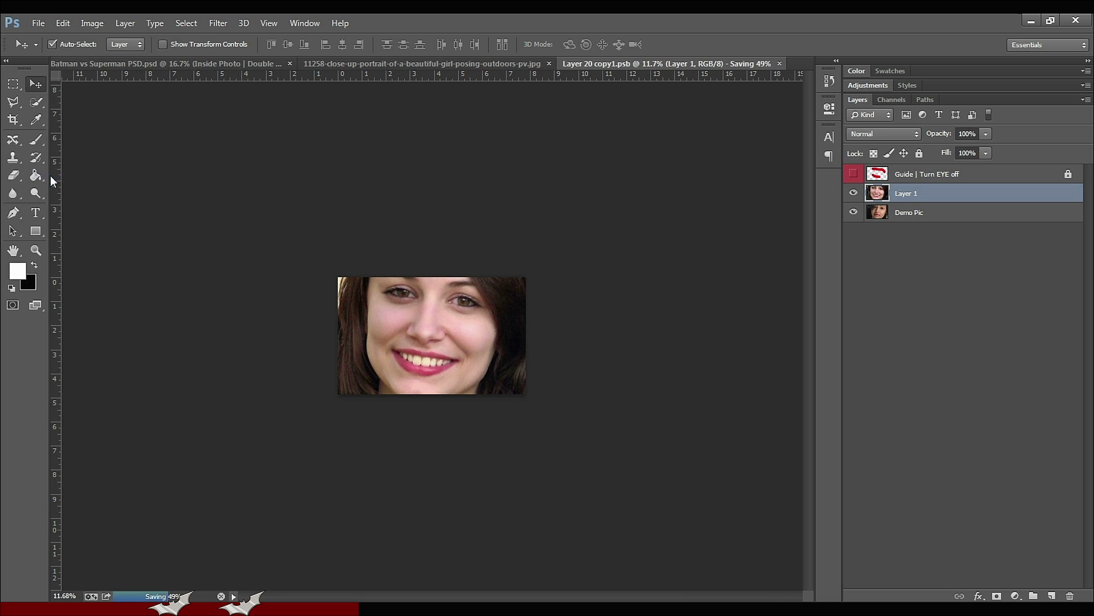
left_click(779, 63)
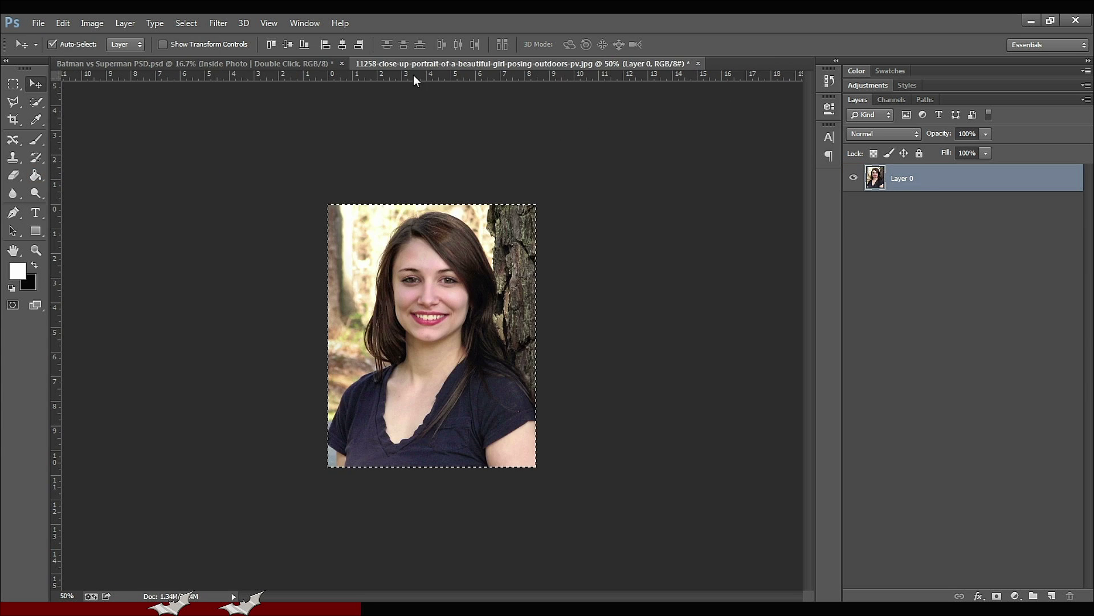
left_click(263, 63)
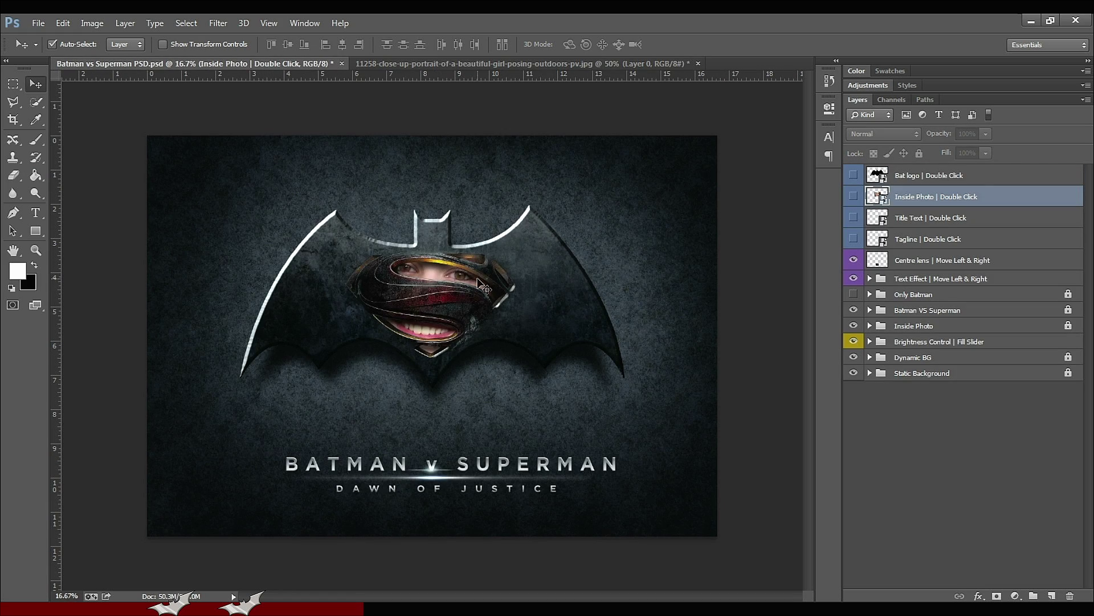
Step: Inspect the new face inside the emblem up close, and compare the logo with the Inside Photo group switched off and on again
scroll(494, 291, "up", 5)
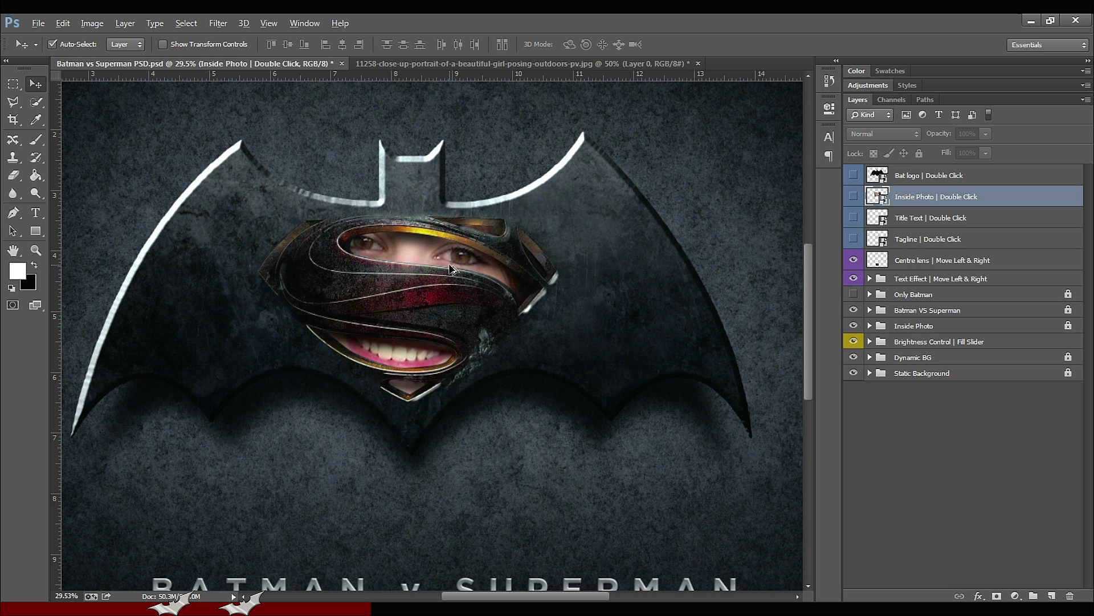
scroll(450, 268, "down", 5)
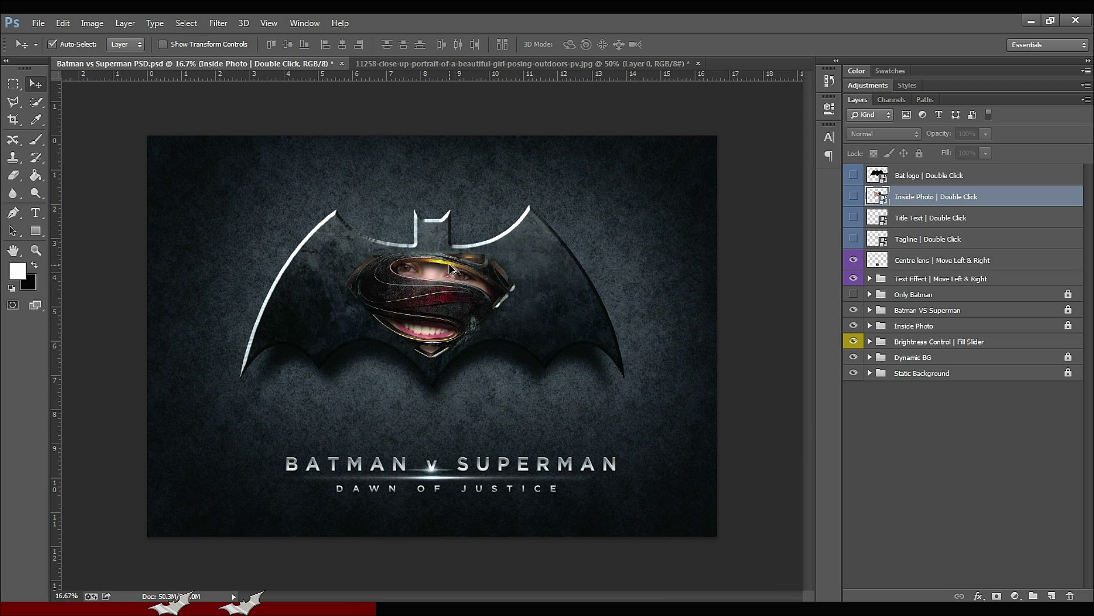
key("alt")
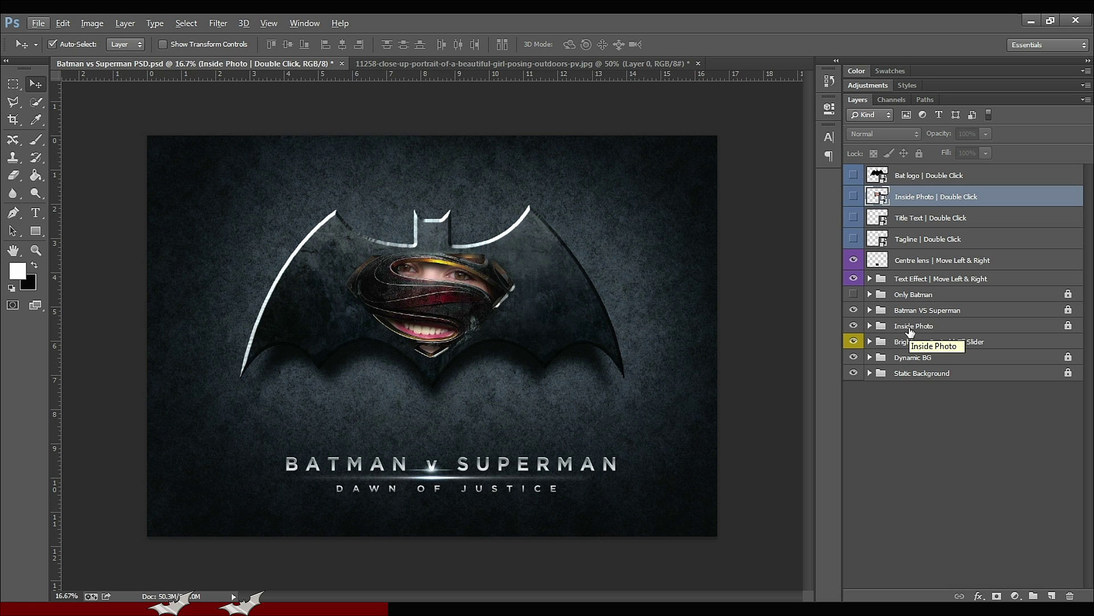
left_click(853, 326)
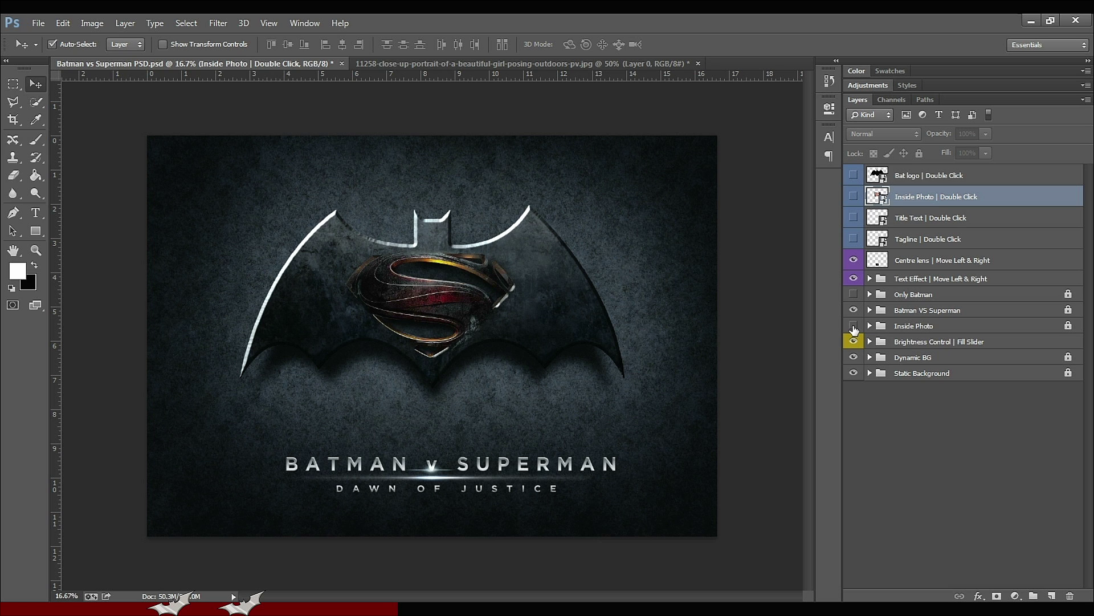
left_click(854, 326)
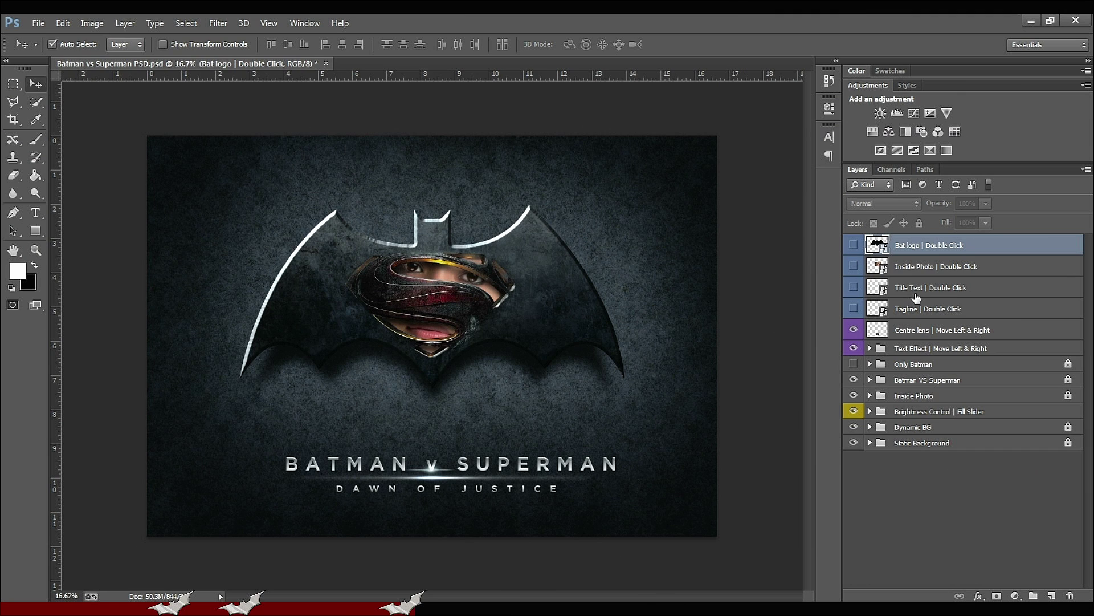
Step: Open the Title Text smart object and replace the word BATMAN with GOLDLIFETV in its text layer
left_click(877, 288)
double_click(877, 288)
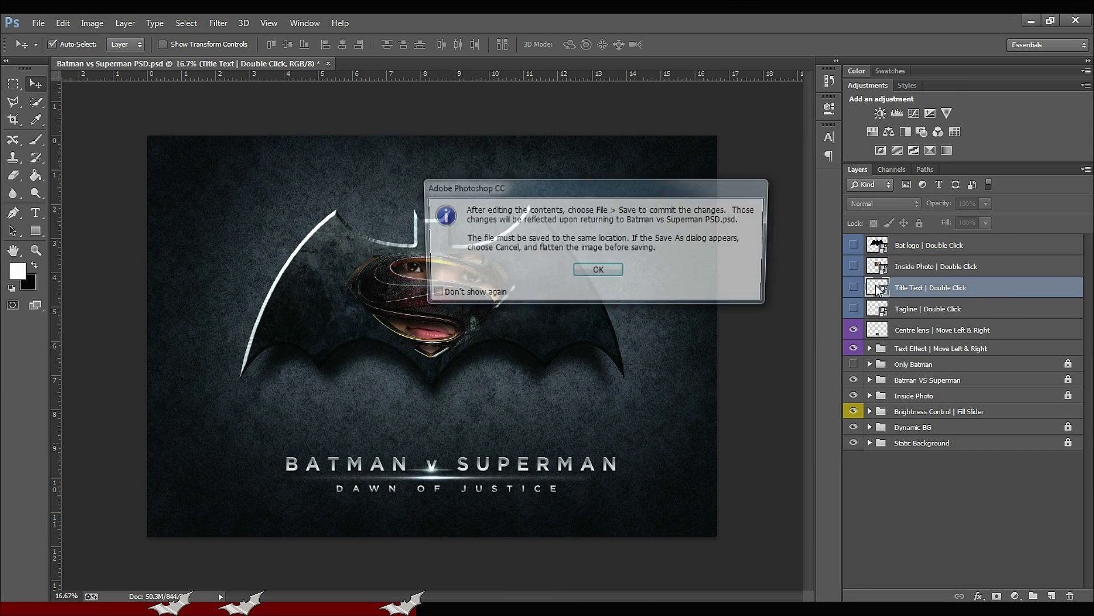
left_click(599, 271)
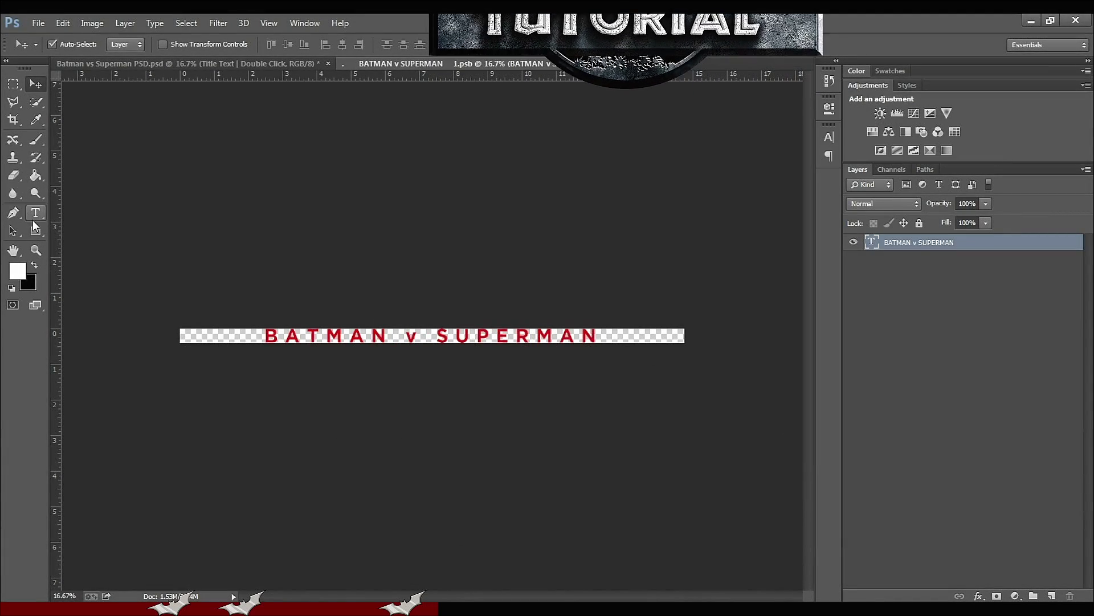
left_click(35, 213)
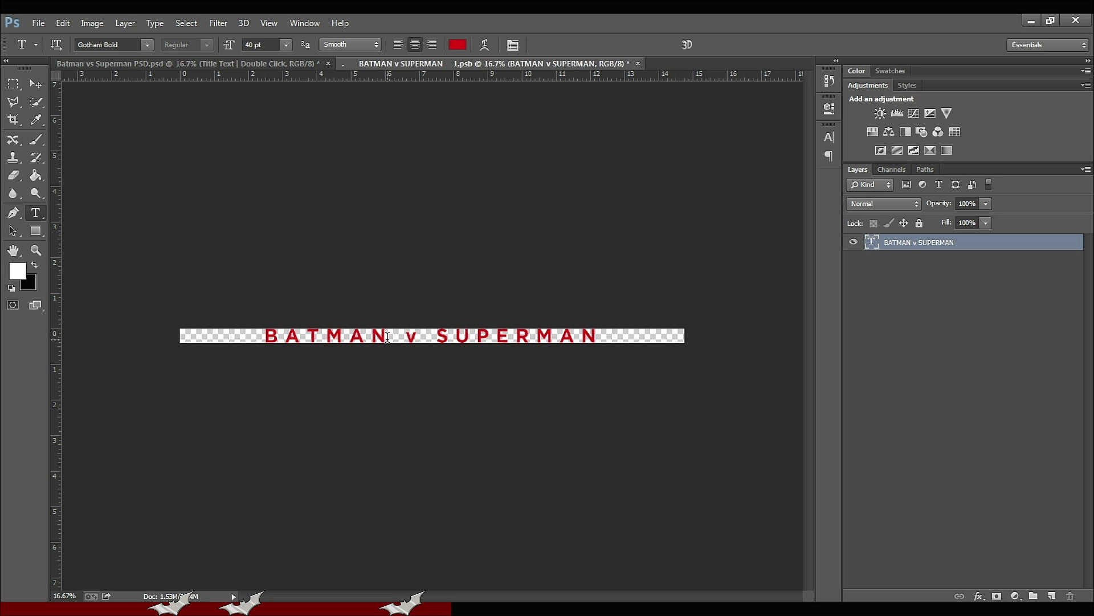
left_click_drag(387, 336, 264, 337)
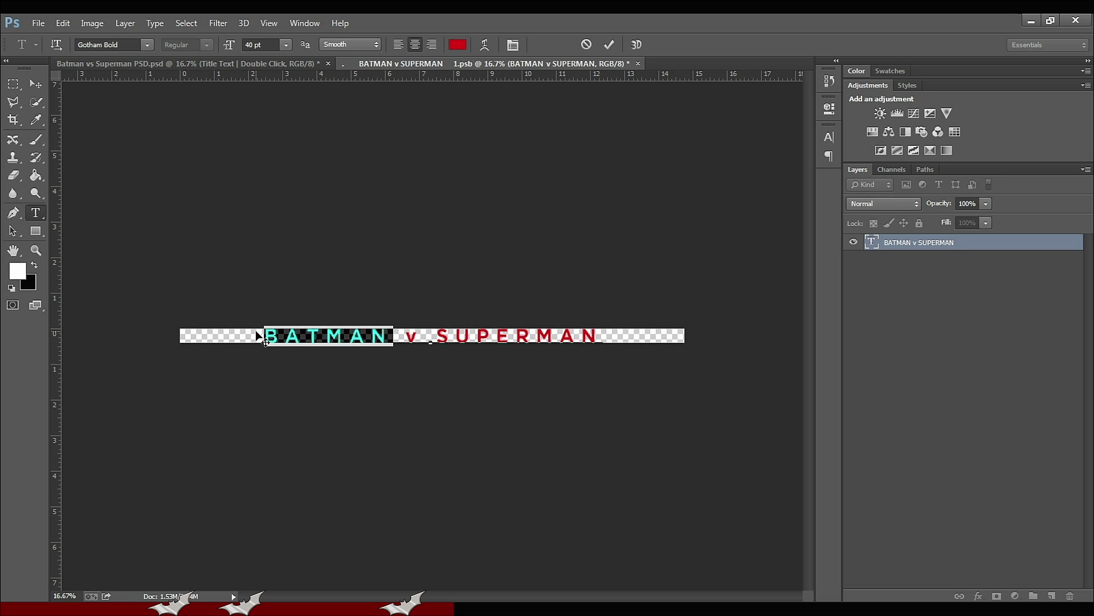
type("GOLDL")
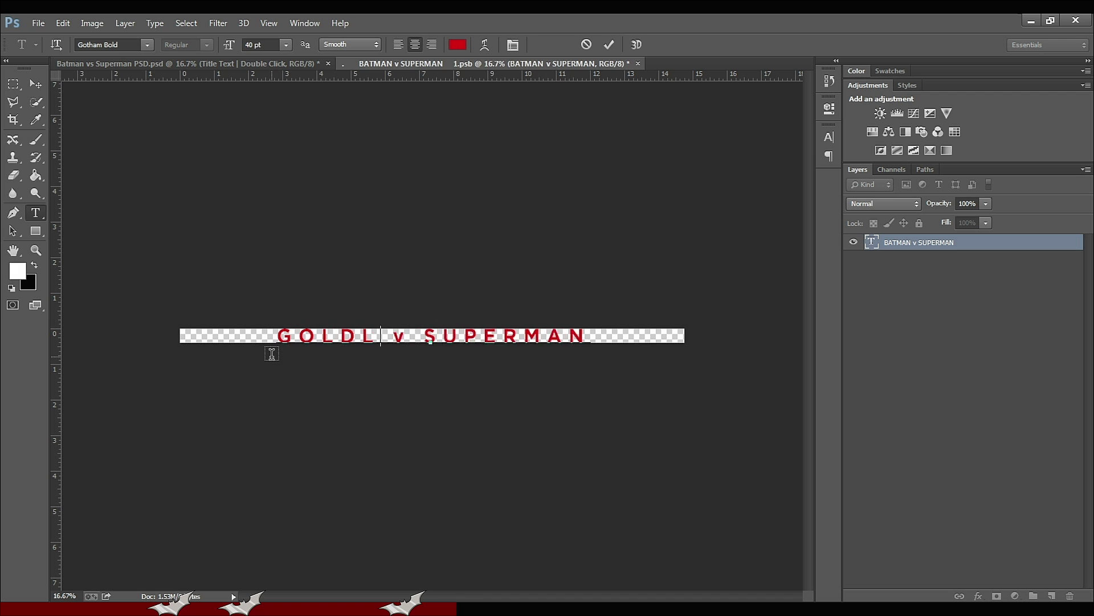
type("IFETV")
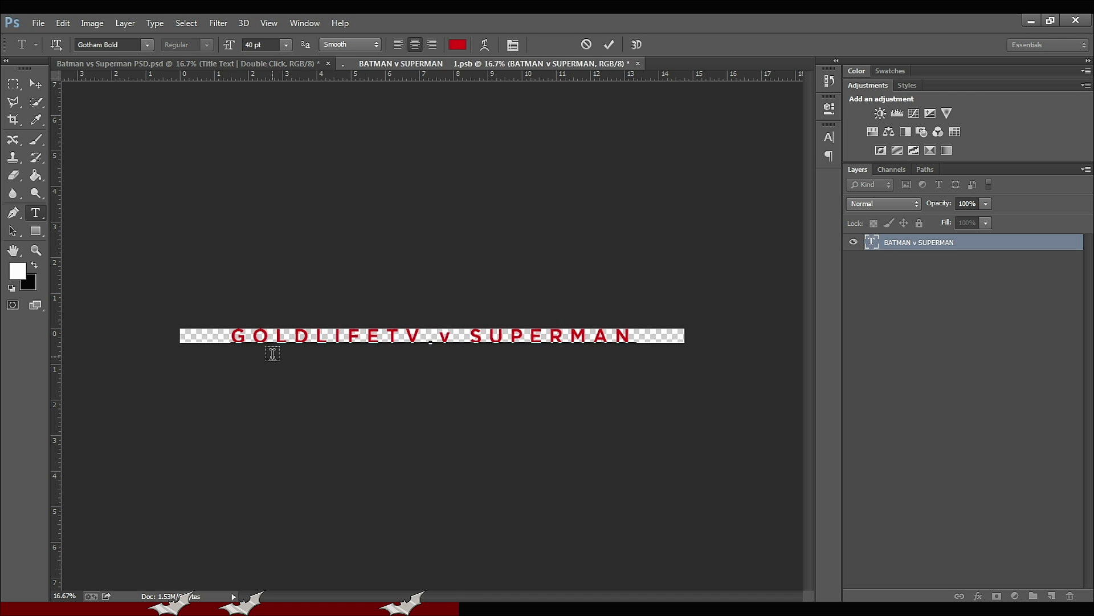
left_click(610, 44)
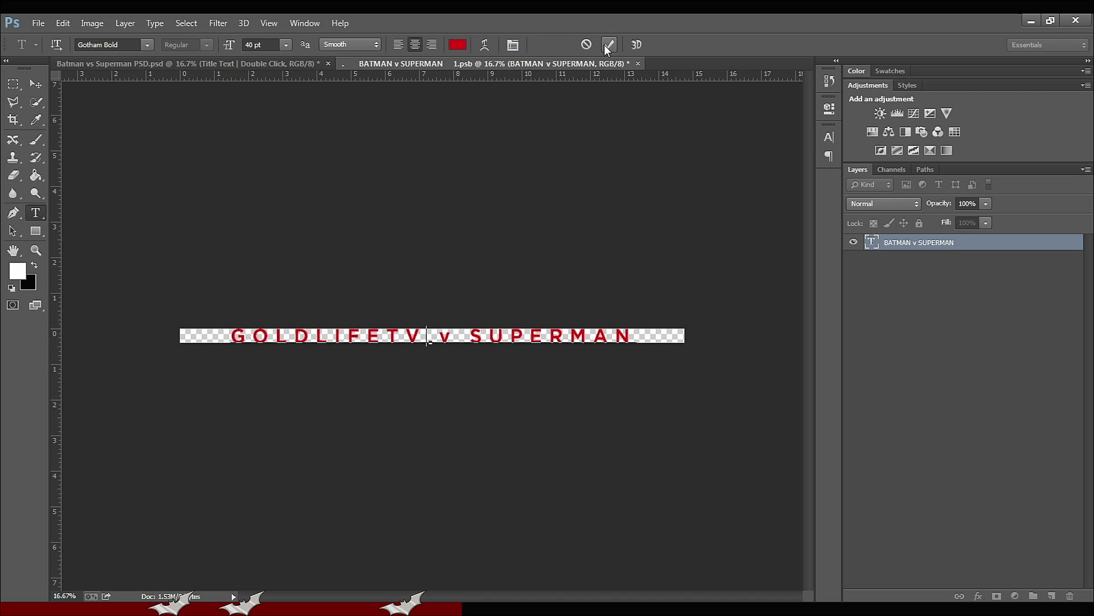
Step: Save and close the title text's contents to update the mockup
left_click(39, 23)
left_click(67, 176)
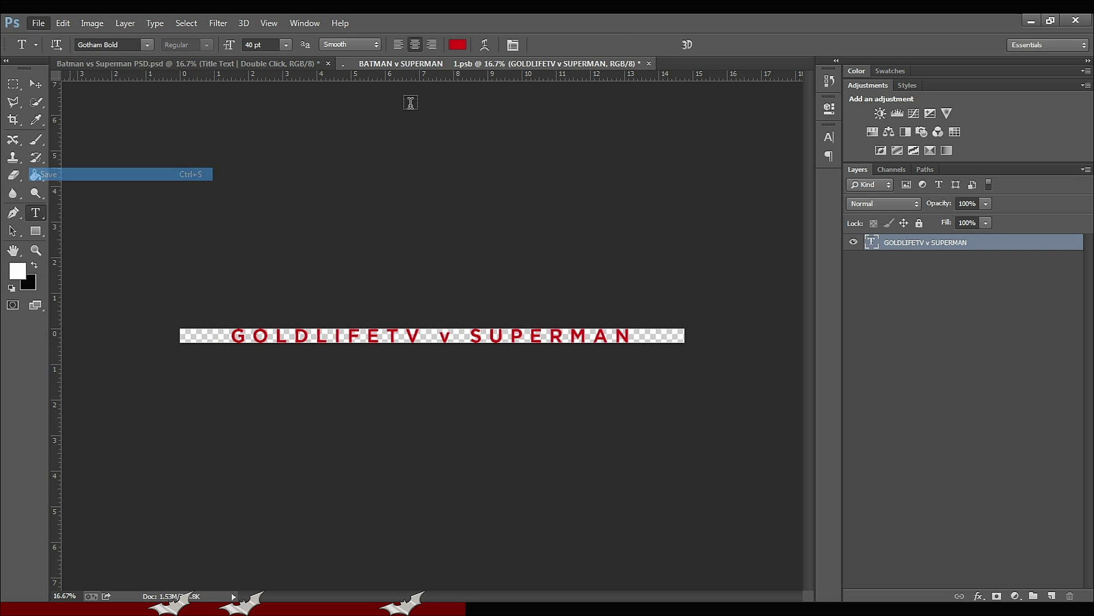
left_click(642, 63)
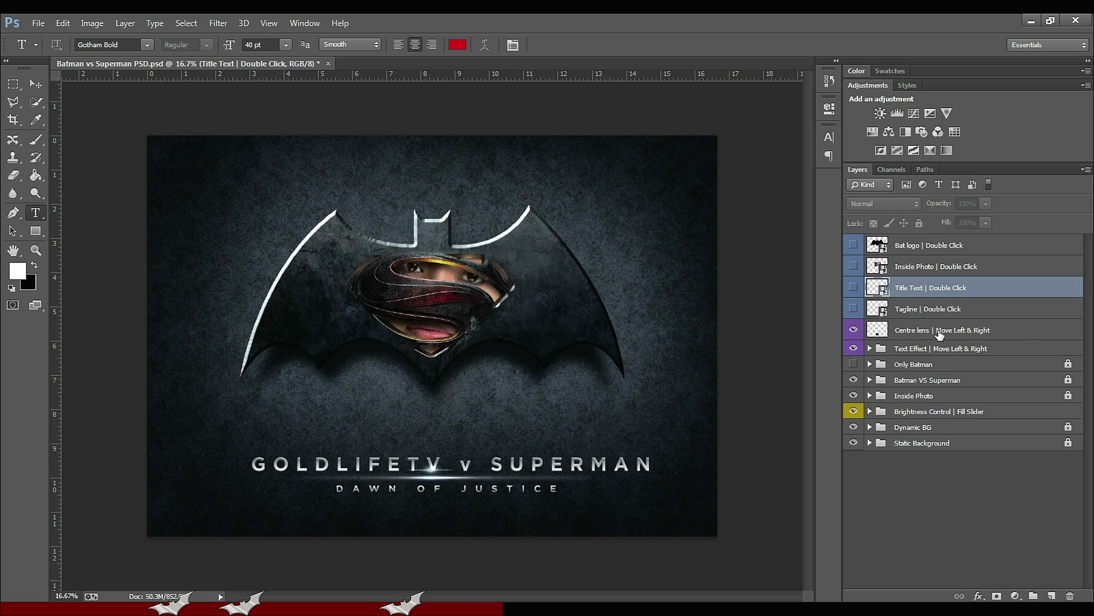
Step: Nudge the Centre lens layer to the right until its flare sits under the "v" of the new title
left_click(36, 84)
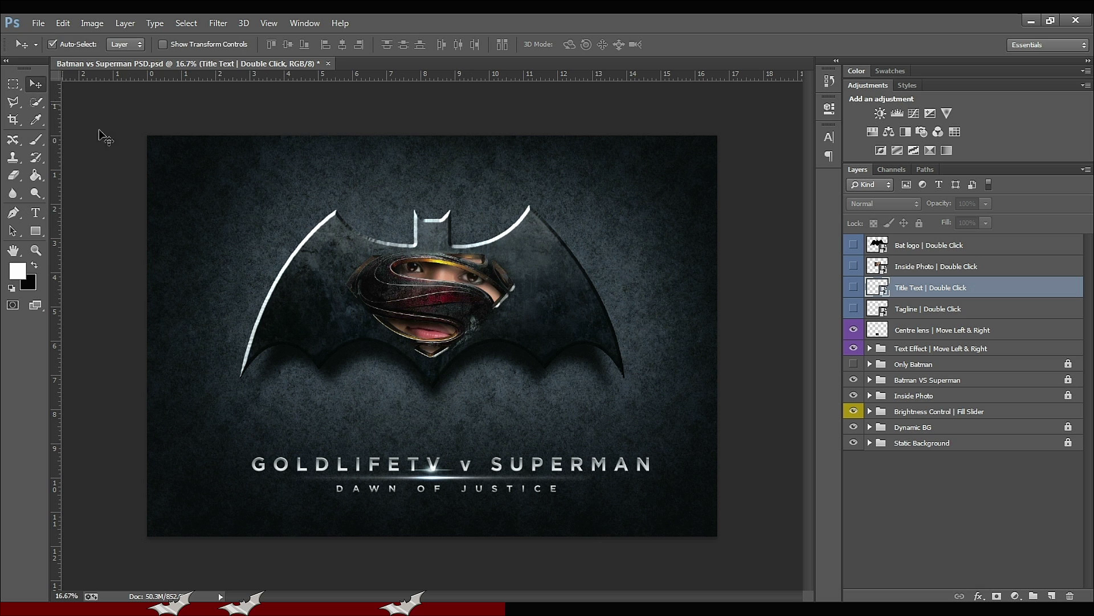
left_click(933, 333)
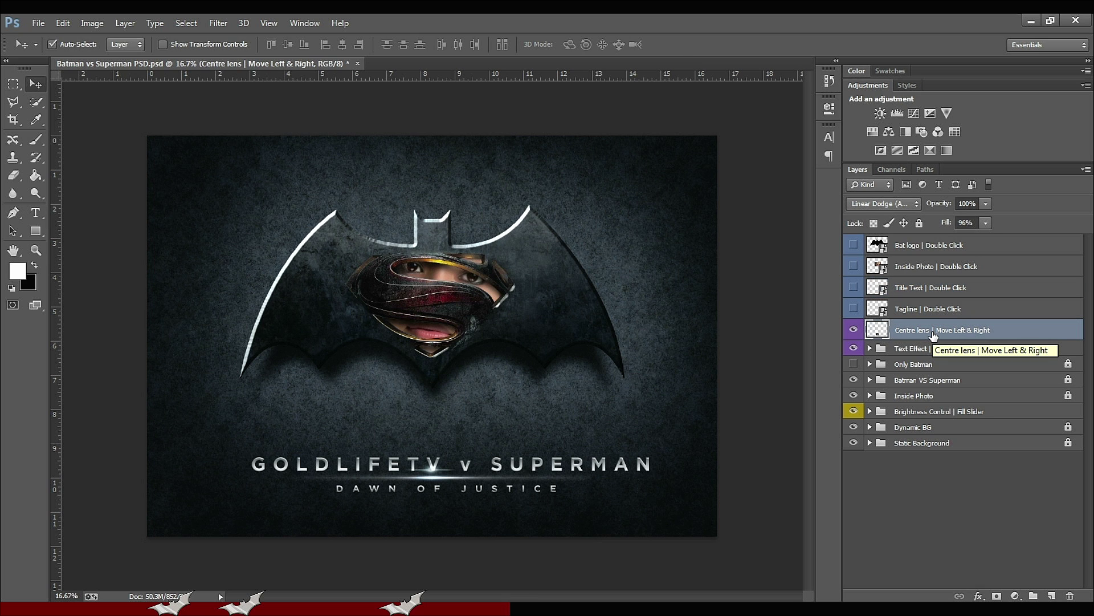
key("shift+Right")
key("shift+Right")
key("shift+Right")
key("shift+Right")
key("shift+Right")
key("shift+Right")
key("shift+Right")
key("shift+Right")
key("shift+Right")
key("shift+Right")
key("shift+Right")
key("shift+Right")
key("shift+Right")
key("shift+Right")
key("shift+Right")
key("shift+Right")
key("shift+Right")
key("shift+Right")
key("shift+Right")
key("shift+Right")
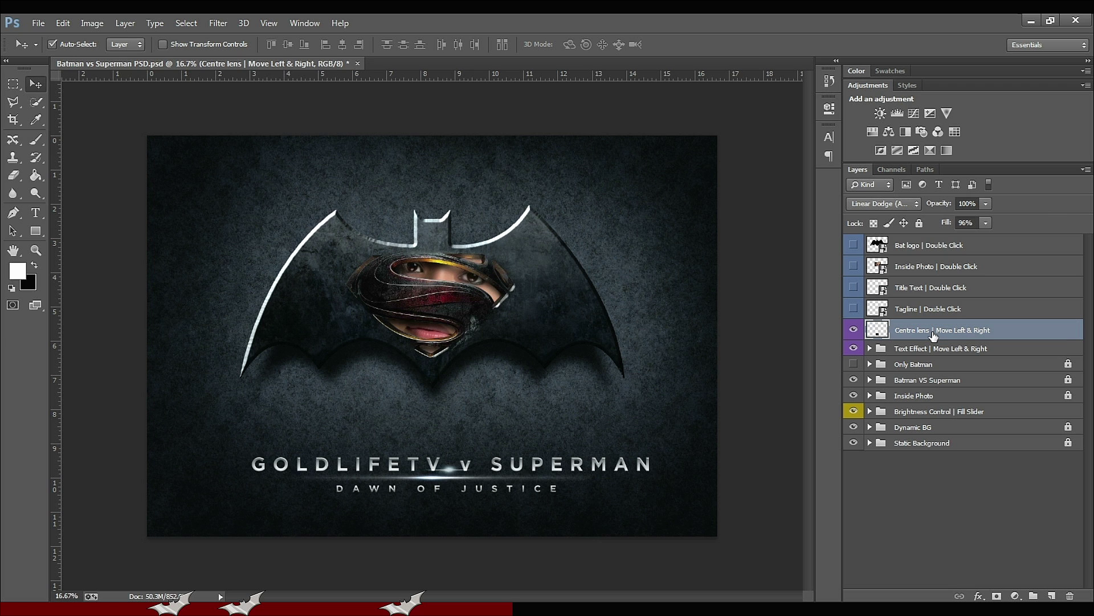
key("shift+Right")
key("shift+Right")
key("shift+Right")
key("shift+Right")
key("shift+Right")
key("shift+Right")
key("shift+Right")
Step: Nudge the Text Effect group to the left so the GOLDLIFETV v SUPERMAN title is centred below the bat logo
left_click(965, 349)
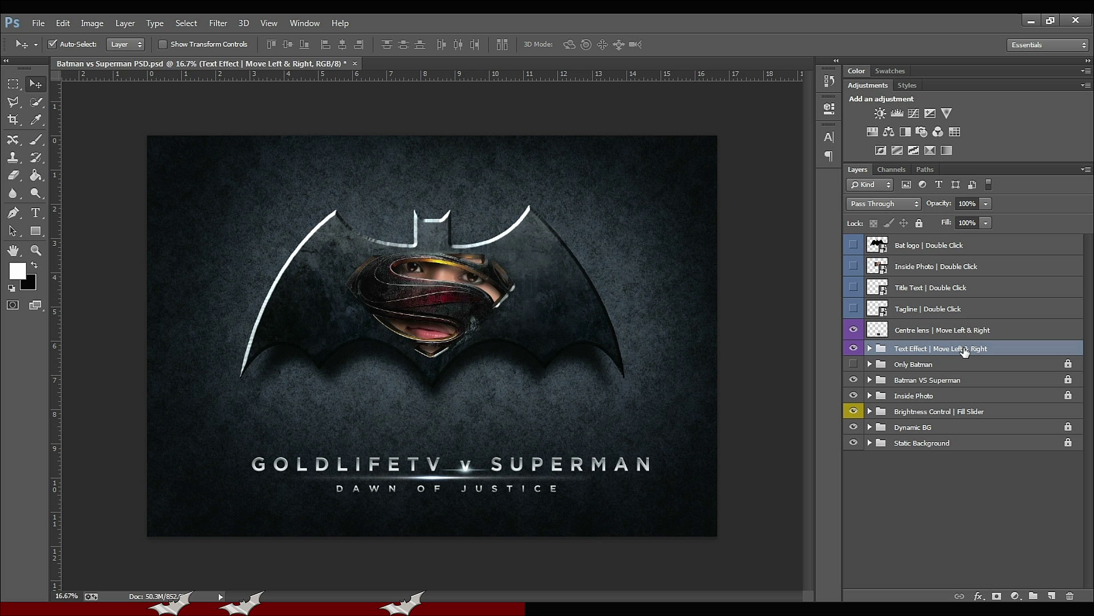
key("shift+Left")
key("shift+Left")
key("shift+Left")
key("shift+Left")
key("shift+Left")
key("shift+Left")
key("shift+Left")
key("shift+Left")
key("shift+Left")
key("shift+Left")
key("shift+Left")
key("shift+Left")
key("shift+Left")
key("shift+Left")
key("shift+Left")
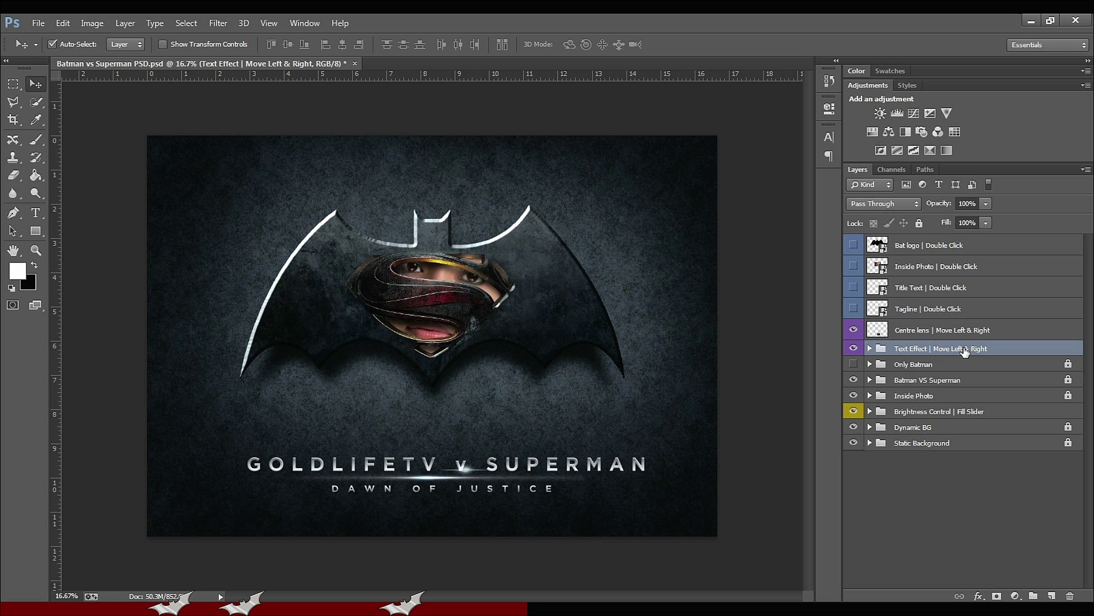
key("shift+Left")
key("shift+Left")
key("shift+Left")
key("shift+Left")
key("shift+Left")
key("shift+Left")
key("shift+Left")
key("shift+Left")
key("shift+Left")
key("shift+Left")
key("shift+Left")
key("shift+Left")
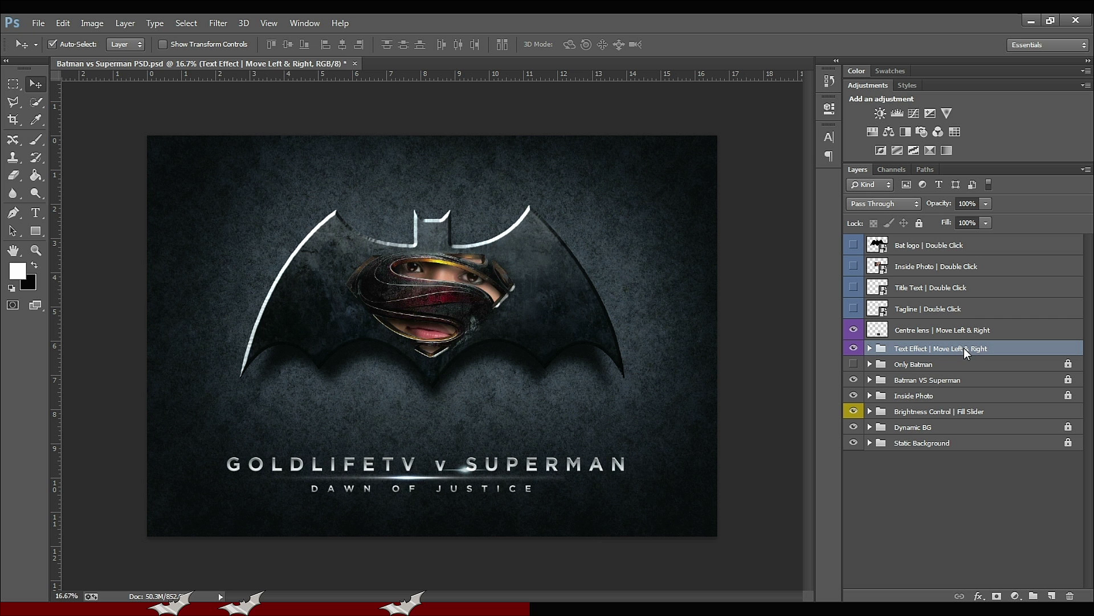
Step: Nudge the Centre lens layer left to line its flare up with the "v" of the centred title
left_click(969, 336)
key("shift+Left")
key("shift+Left")
key("shift+Left")
key("shift+Left")
key("shift+Left")
key("shift+Left")
key("shift+Left")
key("shift+Left")
key("shift+Left")
key("shift+Left")
key("shift+Left")
key("shift+Left")
key("shift+Left")
key("shift+Left")
key("shift+Left")
key("shift+Left")
key("shift+Left")
key("shift+Left")
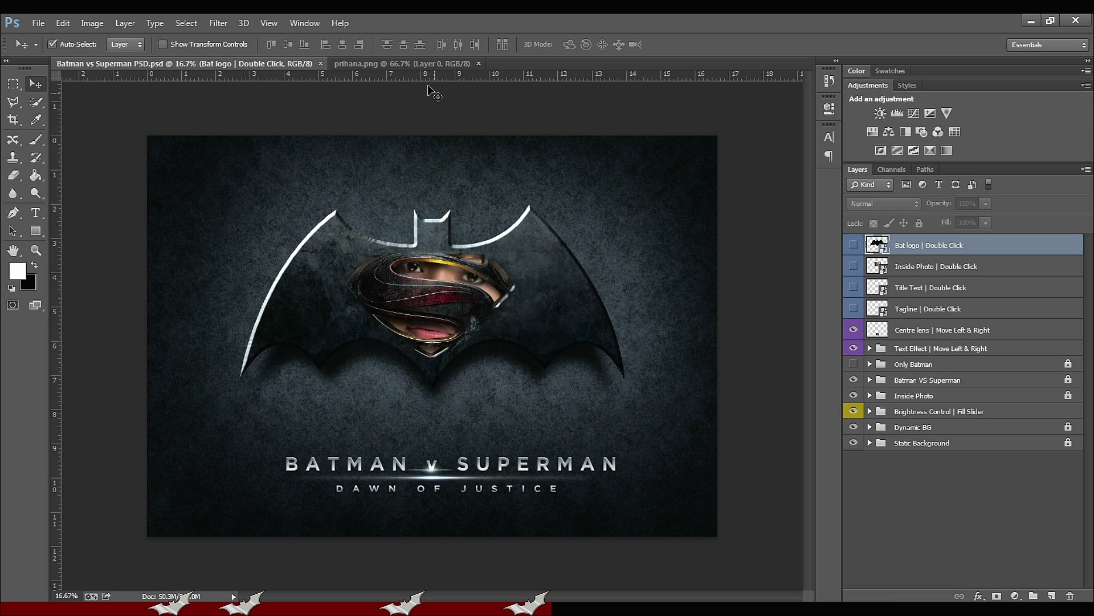
Step: Select and copy the whole piranha silhouette from prihana.png
left_click(424, 67)
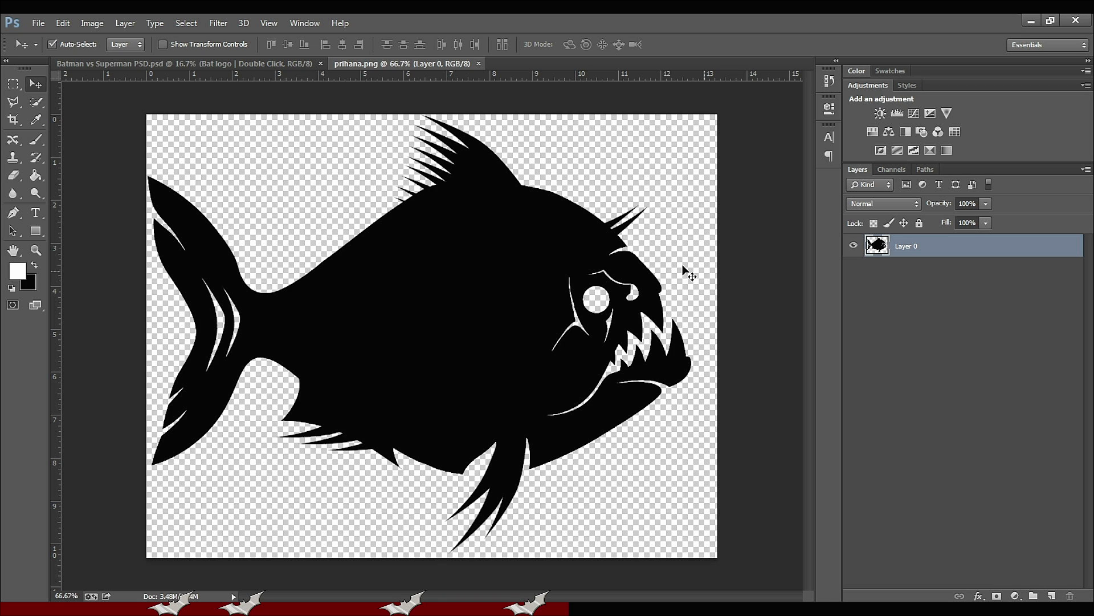
left_click(186, 23)
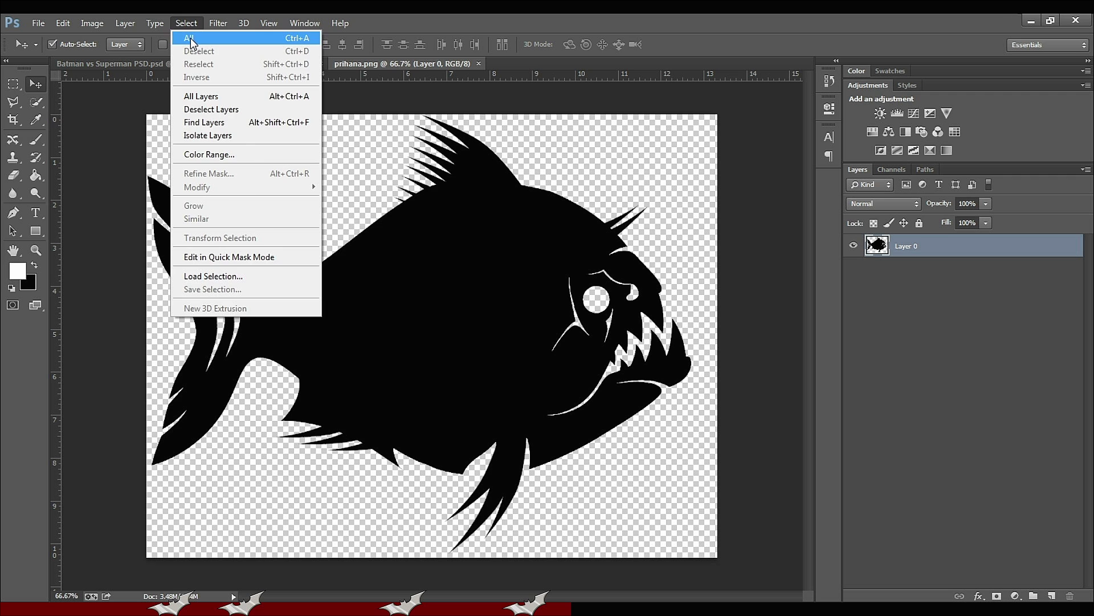
left_click(190, 37)
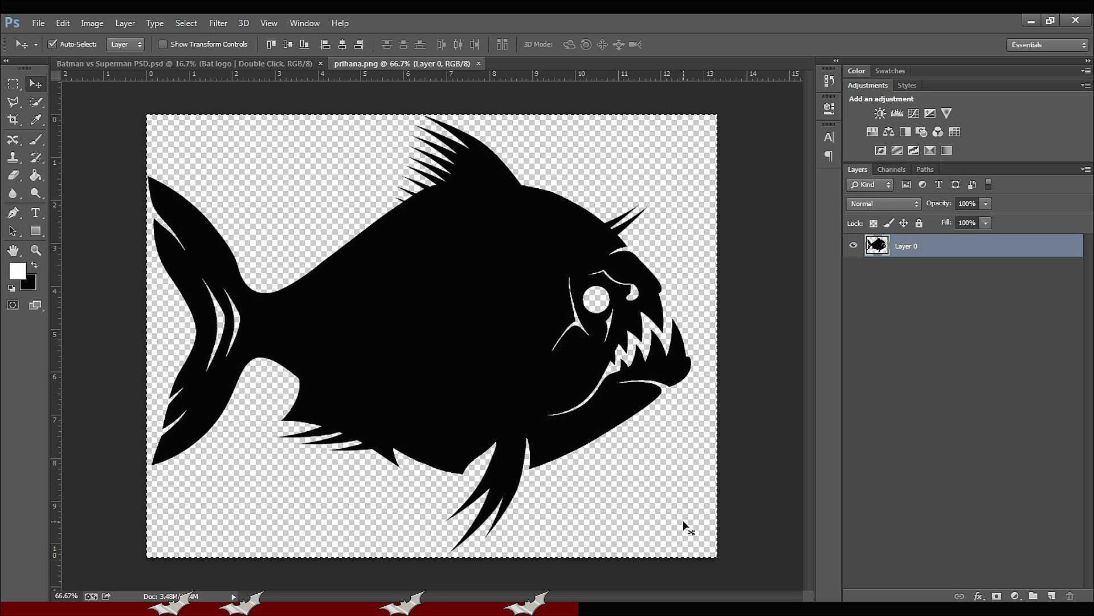
left_click(63, 24)
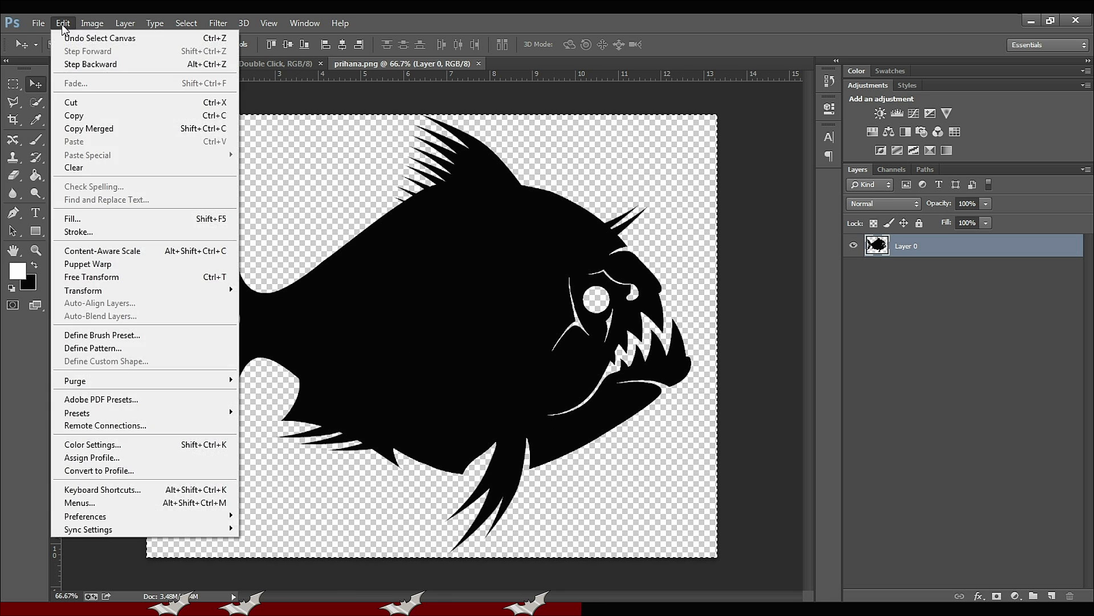
left_click(72, 121)
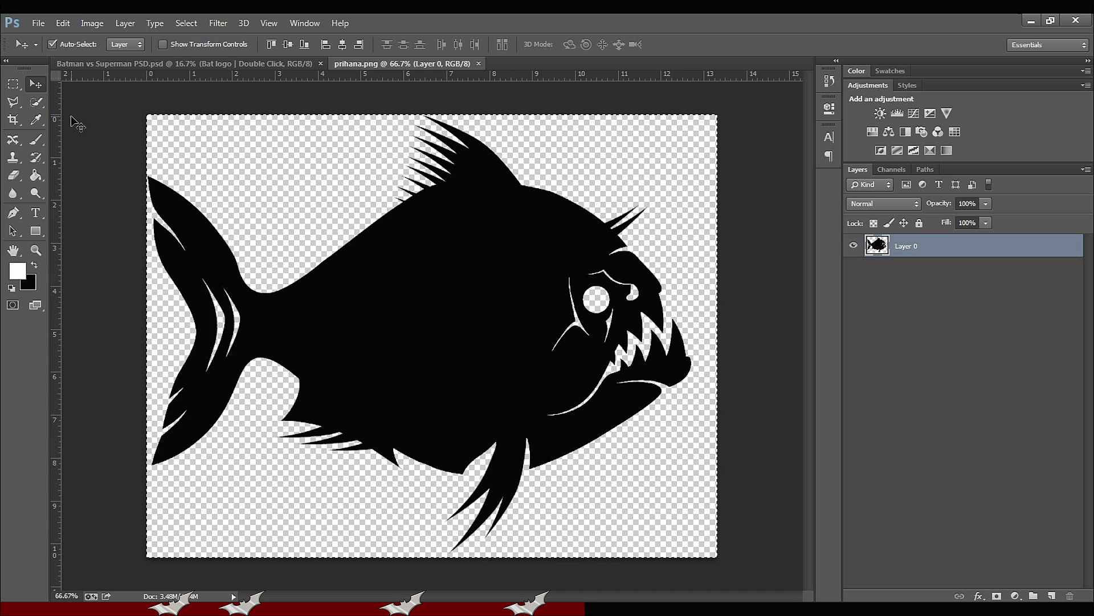
Step: Open the Bat logo smart object from the Batman vs Superman mockup and hide its Batman Classic layer
left_click(266, 68)
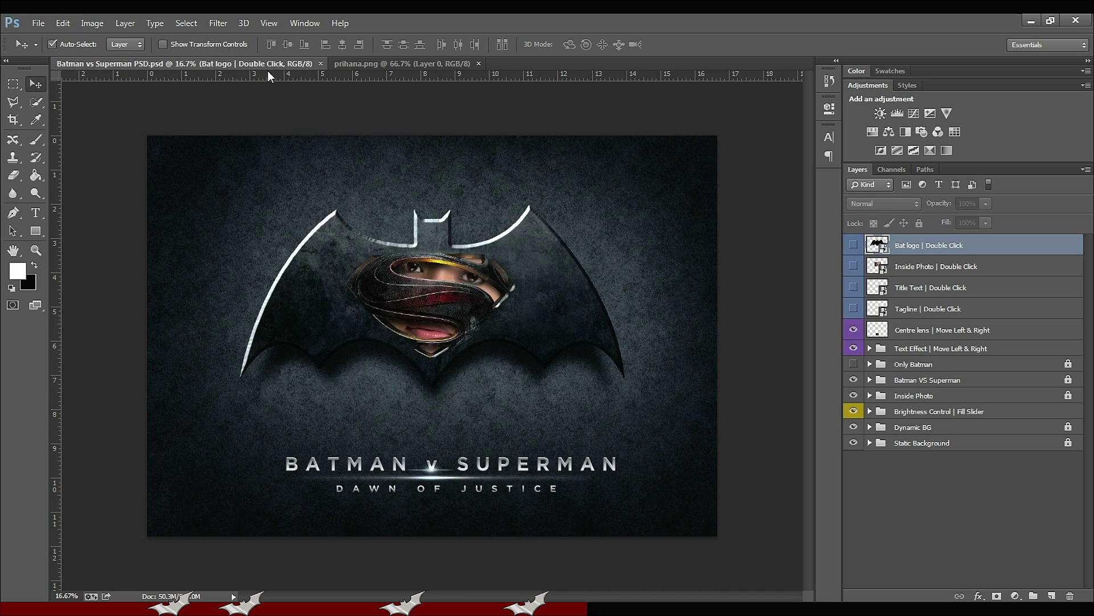
double_click(878, 244)
left_click(553, 261)
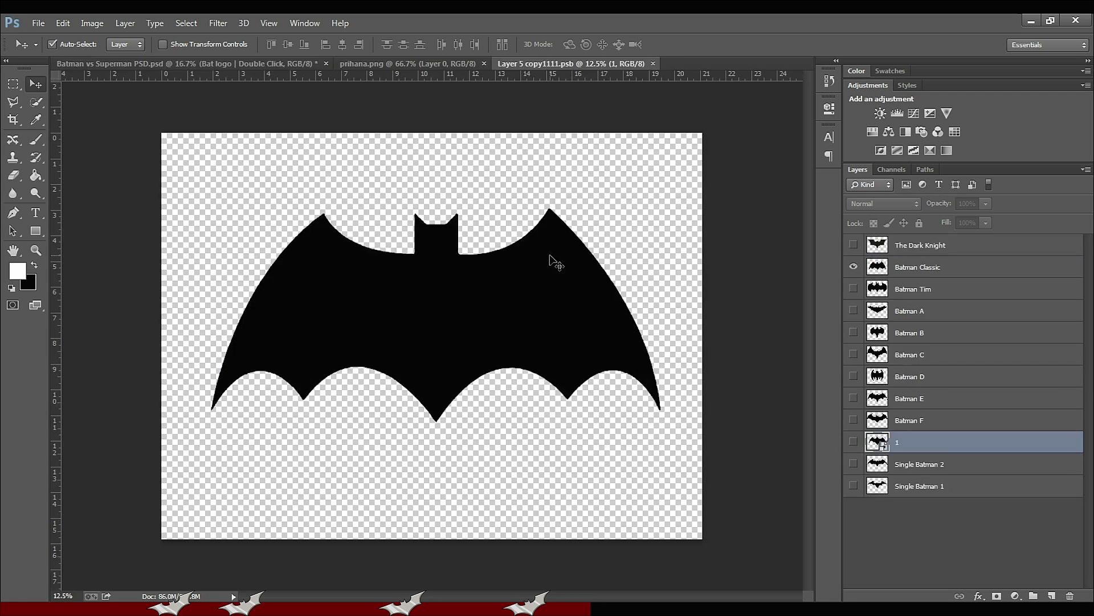
left_click(854, 267)
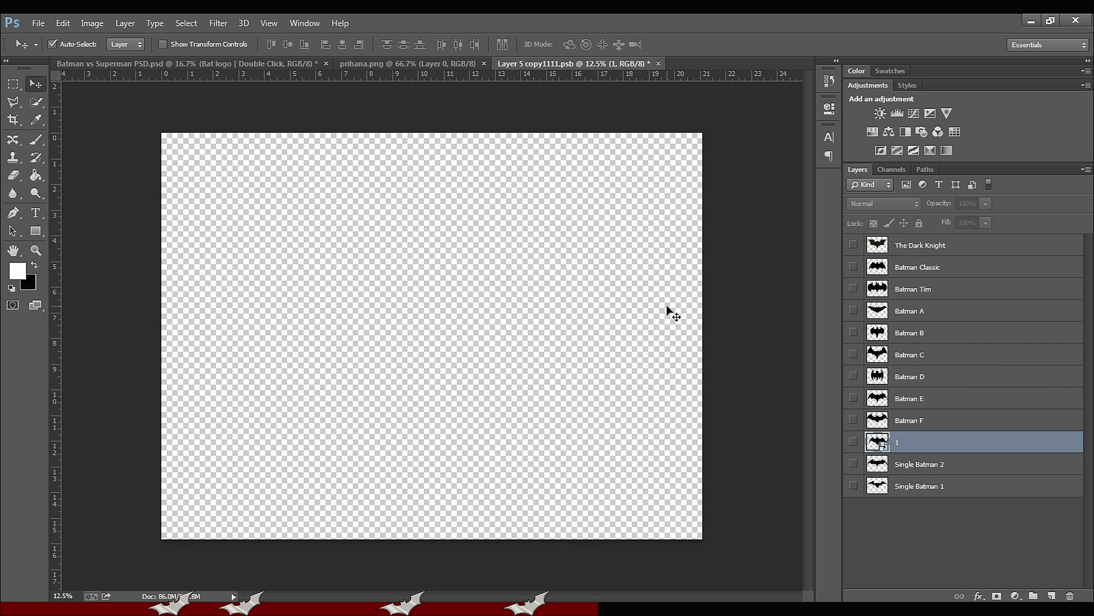
Step: Show the guides in the logo document and paste the copied piranha silhouette as a new layer
key("ctrl+semicolon")
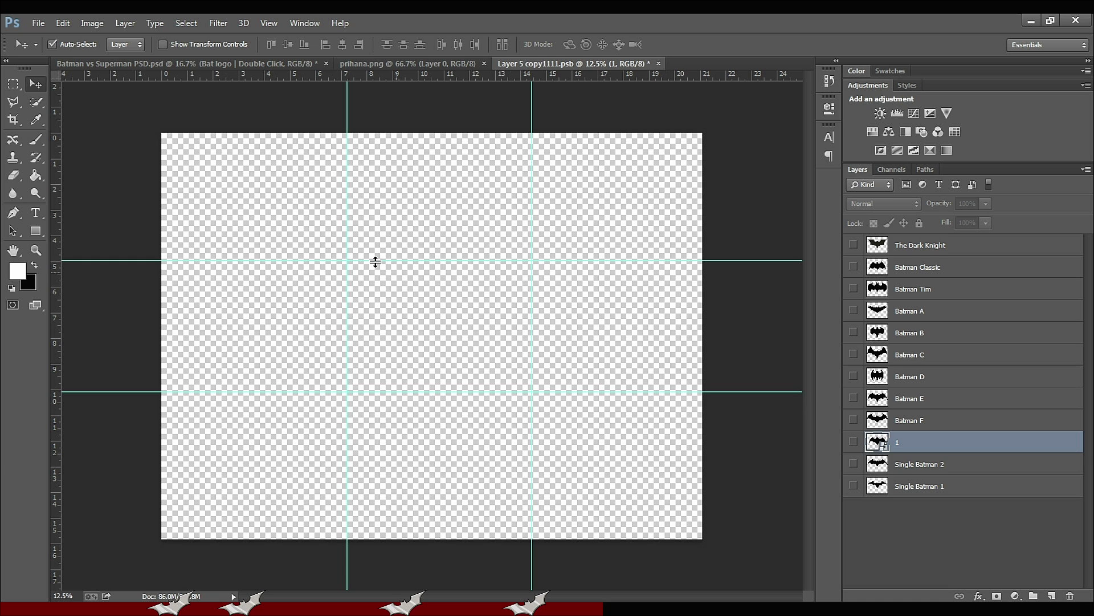
left_click(71, 21)
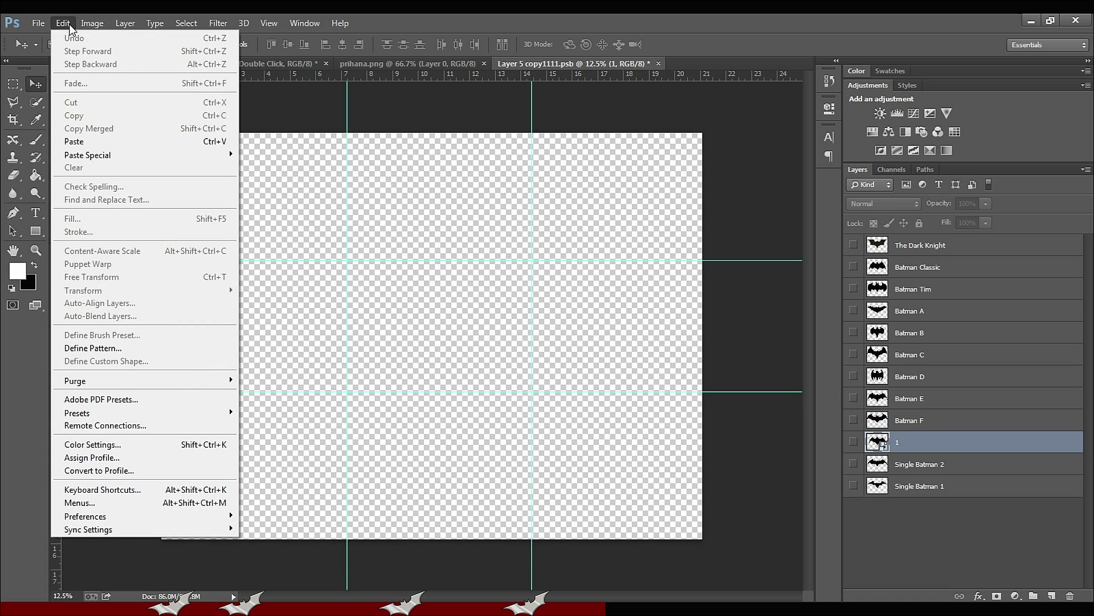
left_click(69, 141)
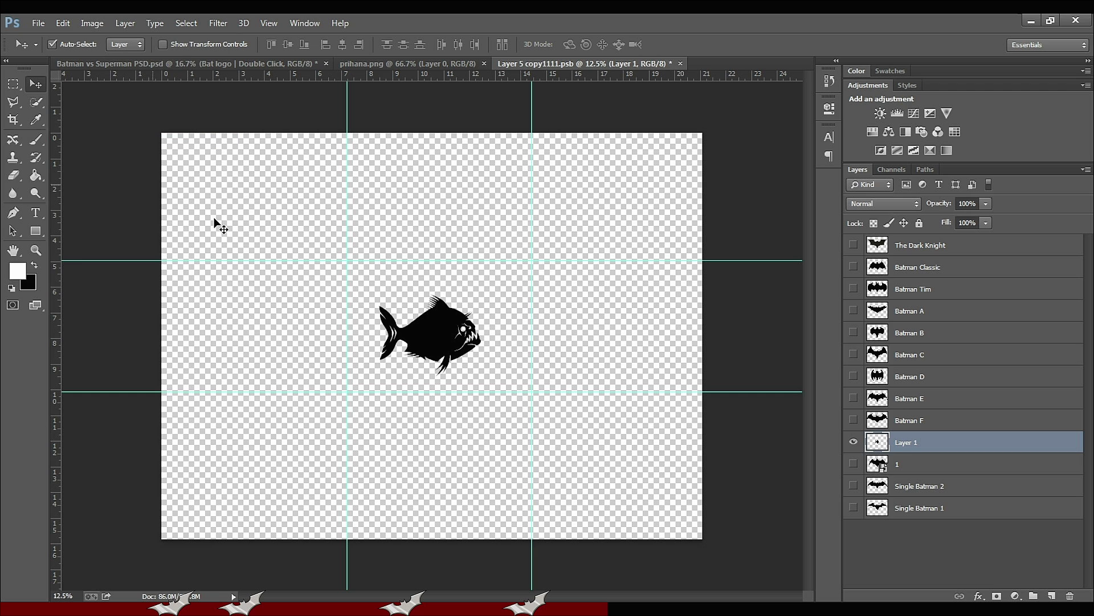
Step: Free-transform the piranha to about 457% width and 431% height, centre it on the canvas and apply
left_click(70, 27)
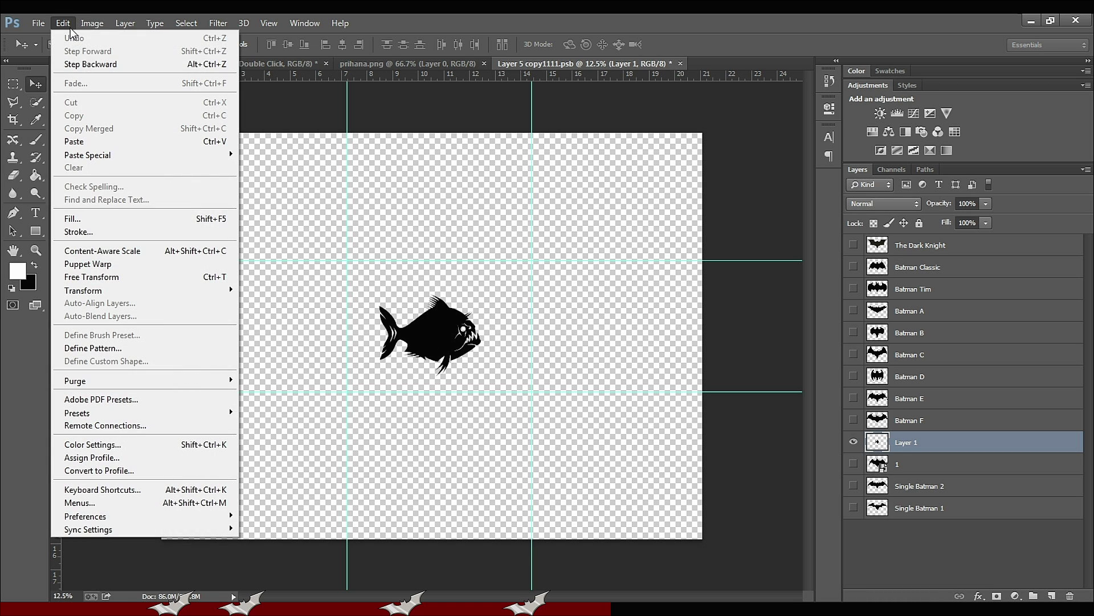
left_click(114, 277)
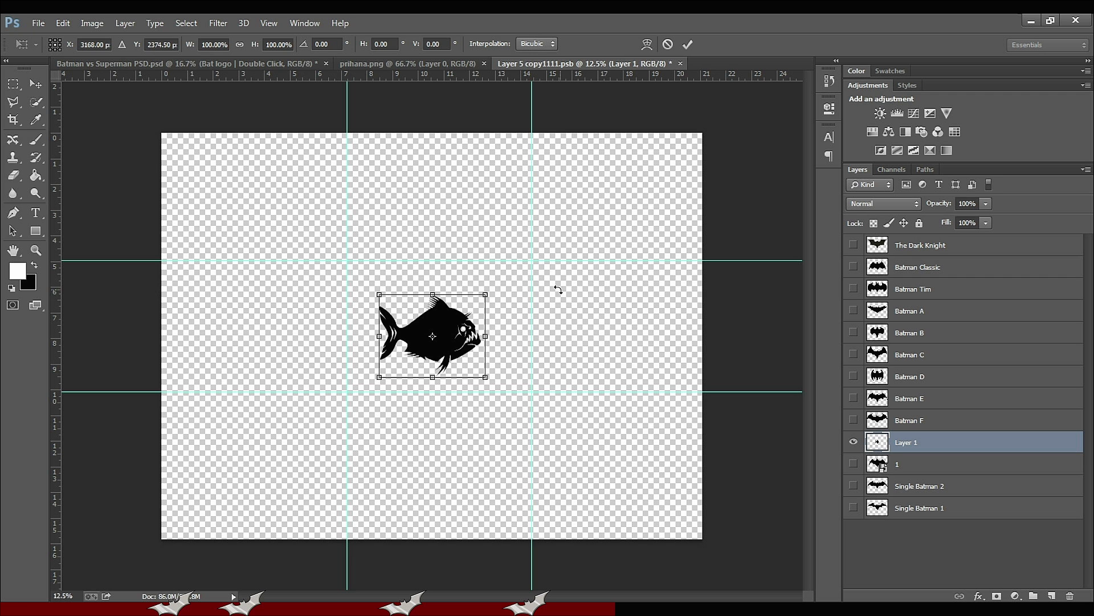
left_click_drag(488, 295, 723, 139)
left_click_drag(571, 258, 381, 394)
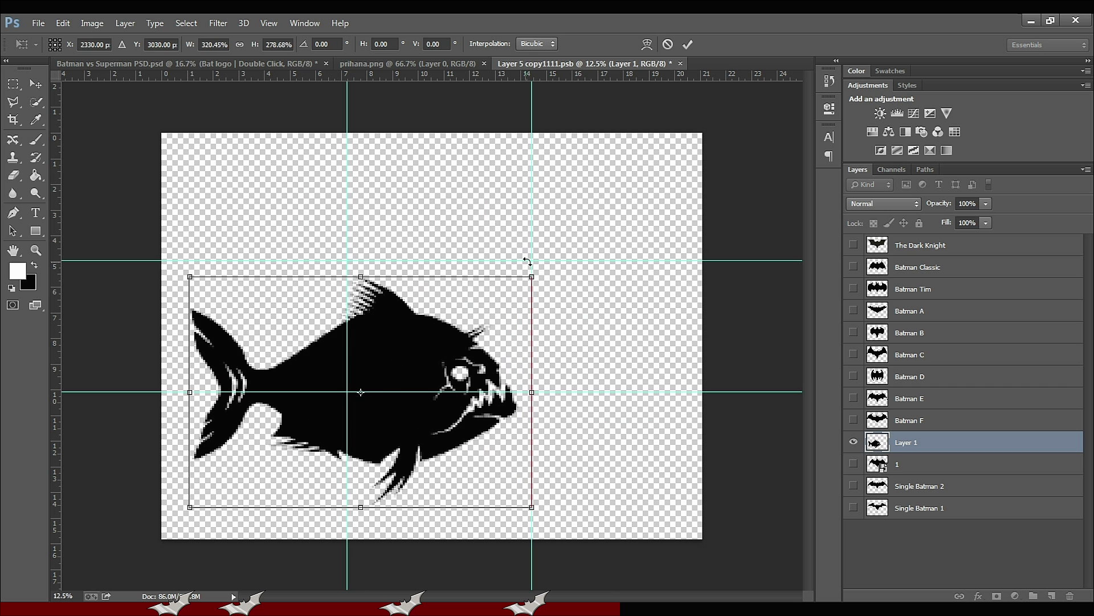
left_click_drag(535, 269, 678, 150)
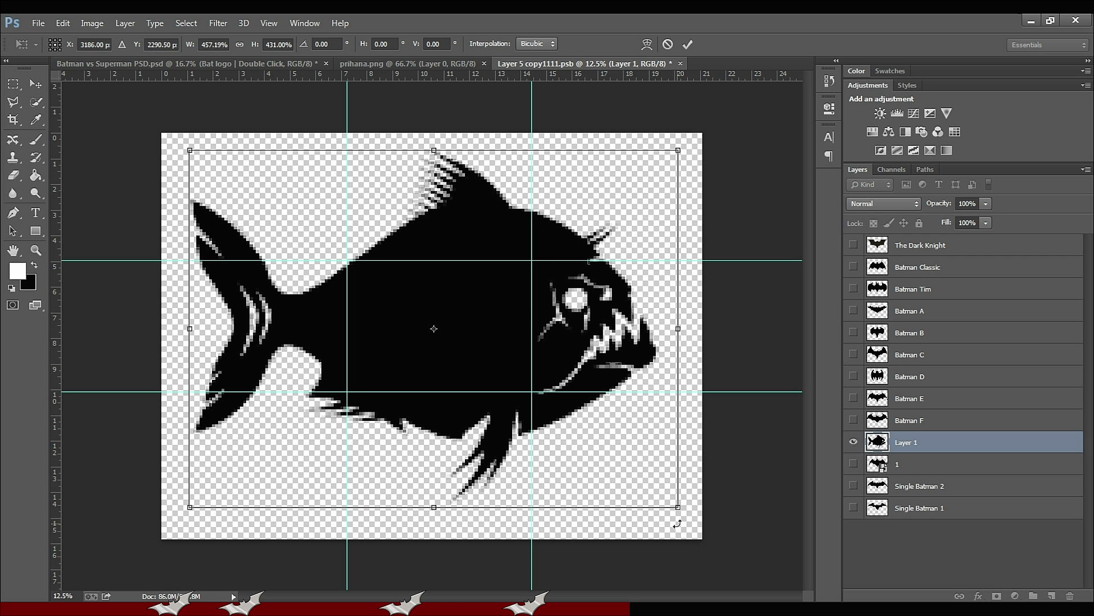
left_click_drag(591, 366, 584, 363)
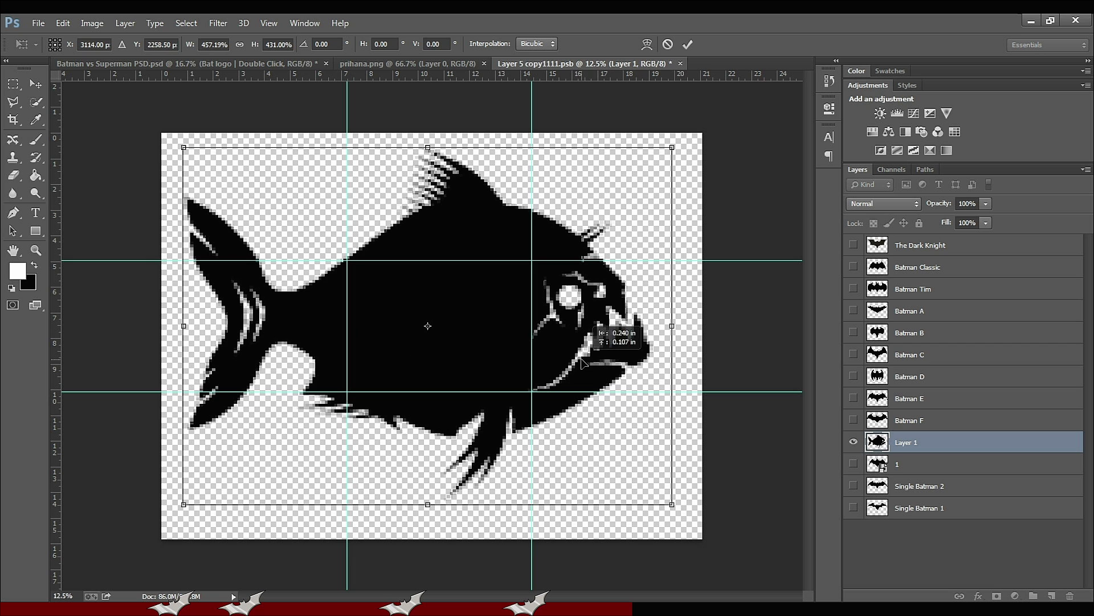
left_click(688, 44)
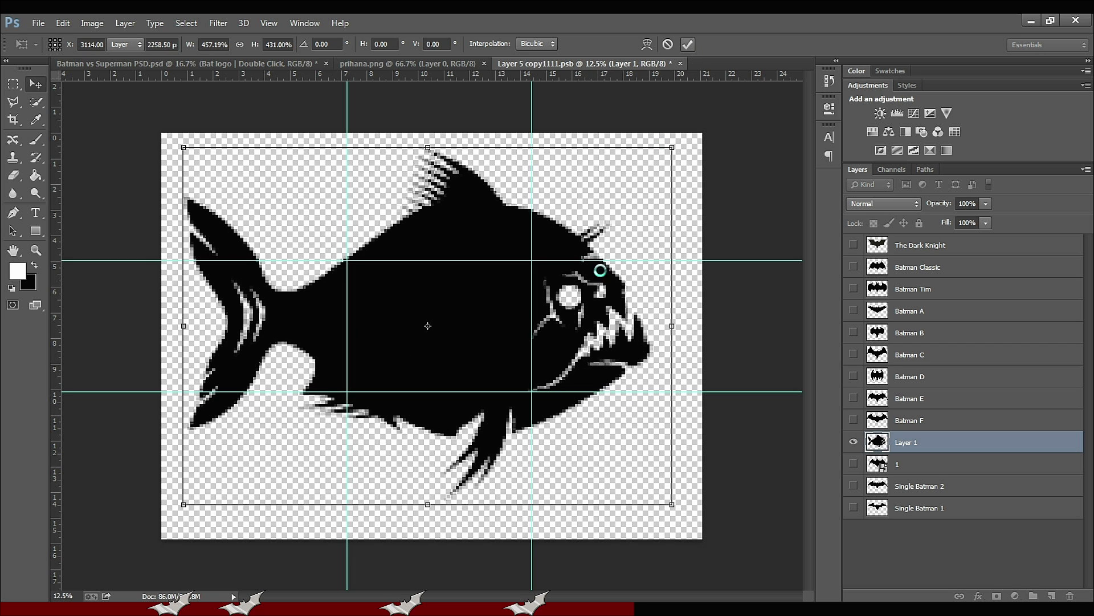
Step: Save the edited logo smart object and return to the Batman vs Superman mockup document
left_click(39, 23)
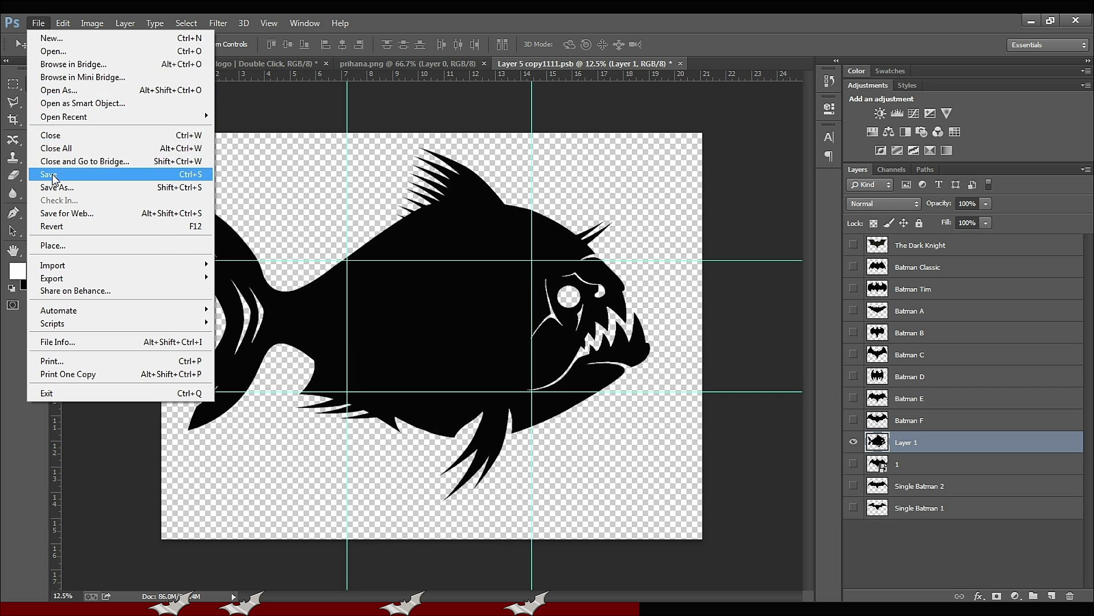
left_click(53, 175)
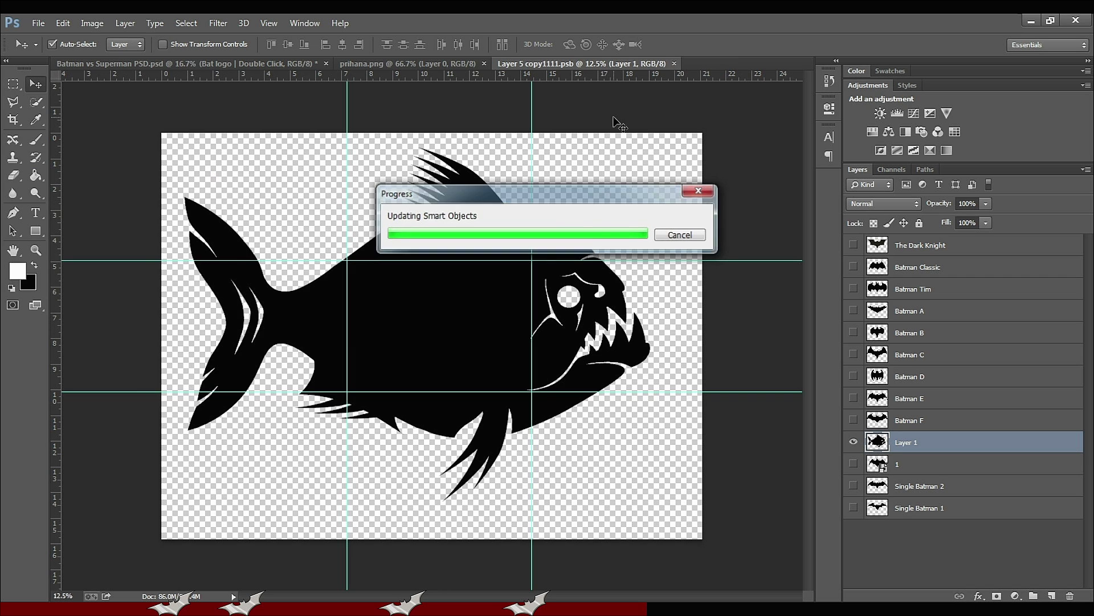
left_click(275, 68)
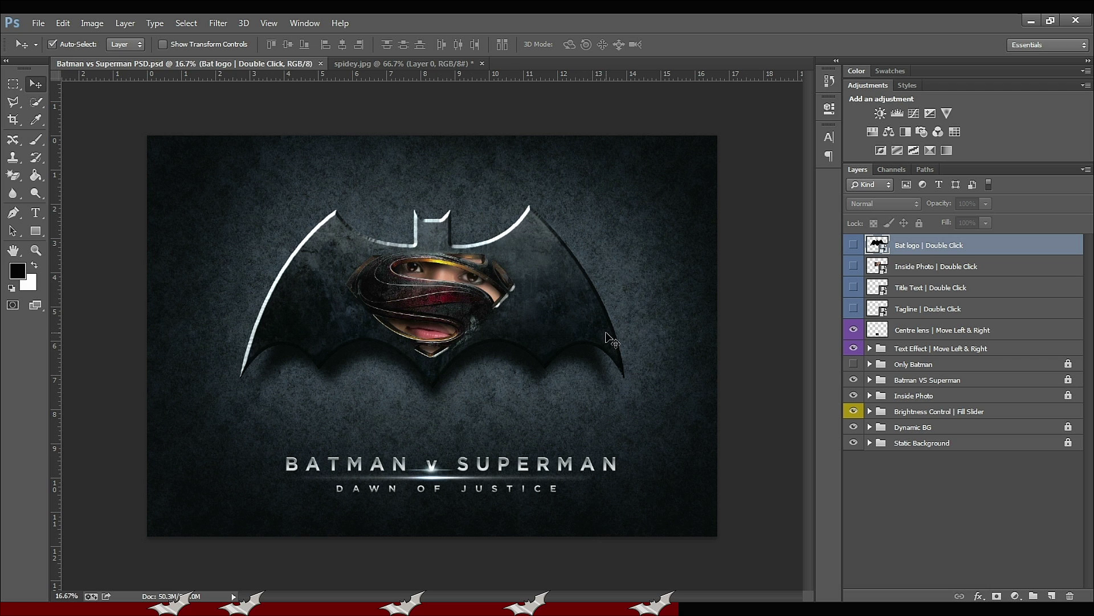
Step: Undock spidey.jpg into a floating window beside the mockup and make the mockup document active
left_click_drag(442, 67, 464, 109)
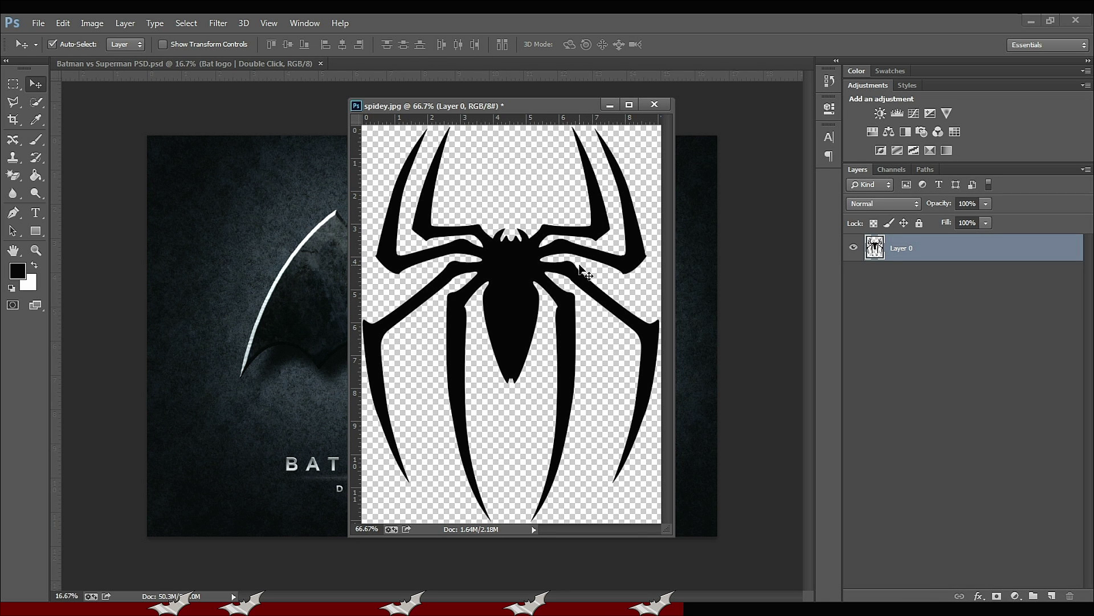
left_click_drag(564, 107, 860, 93)
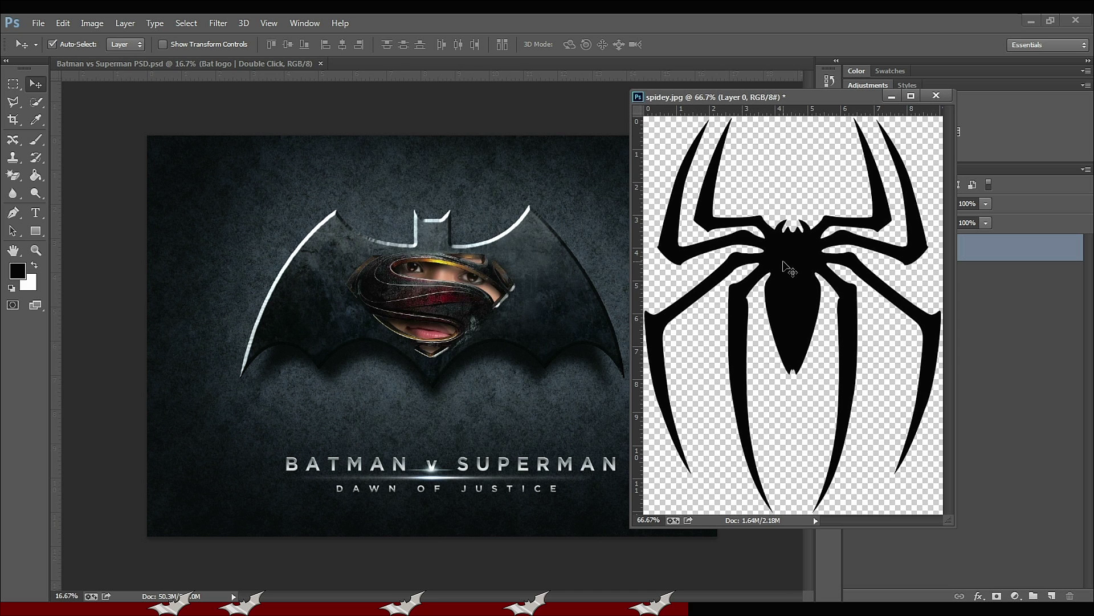
left_click_drag(779, 100, 127, 181)
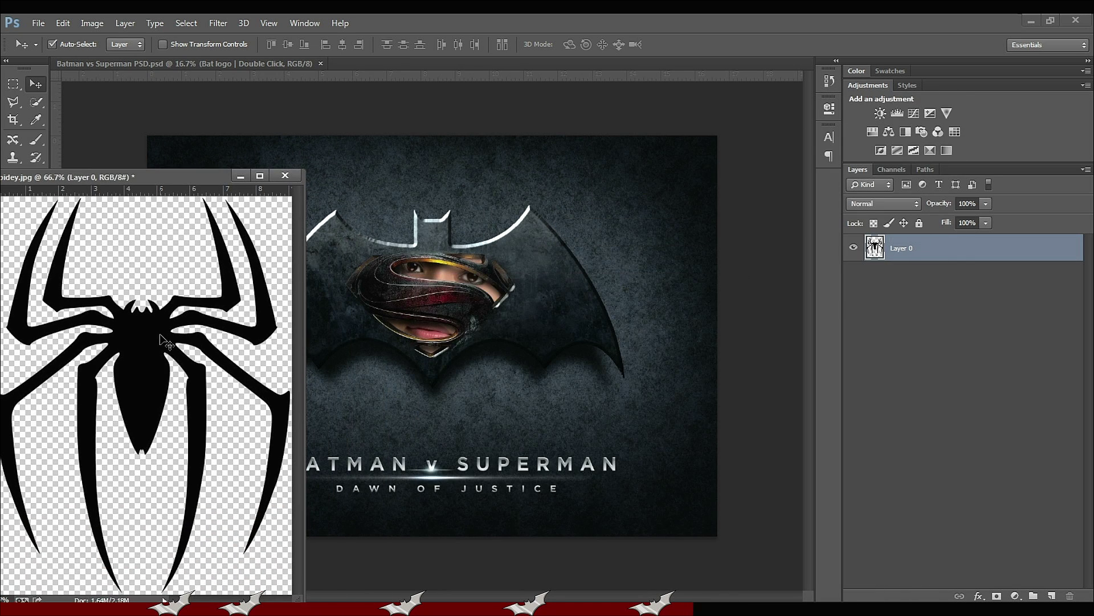
left_click(445, 311)
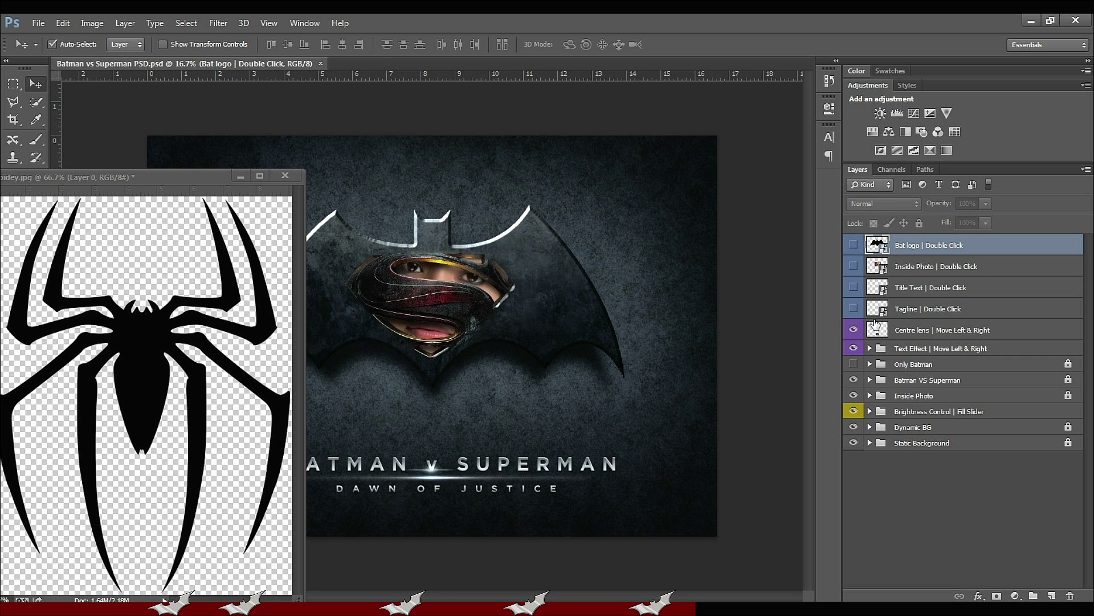
Step: Hide the Centre lens layer and the Text Effect and Inside Photo groups in the mockup
left_click(854, 330)
left_click(854, 347)
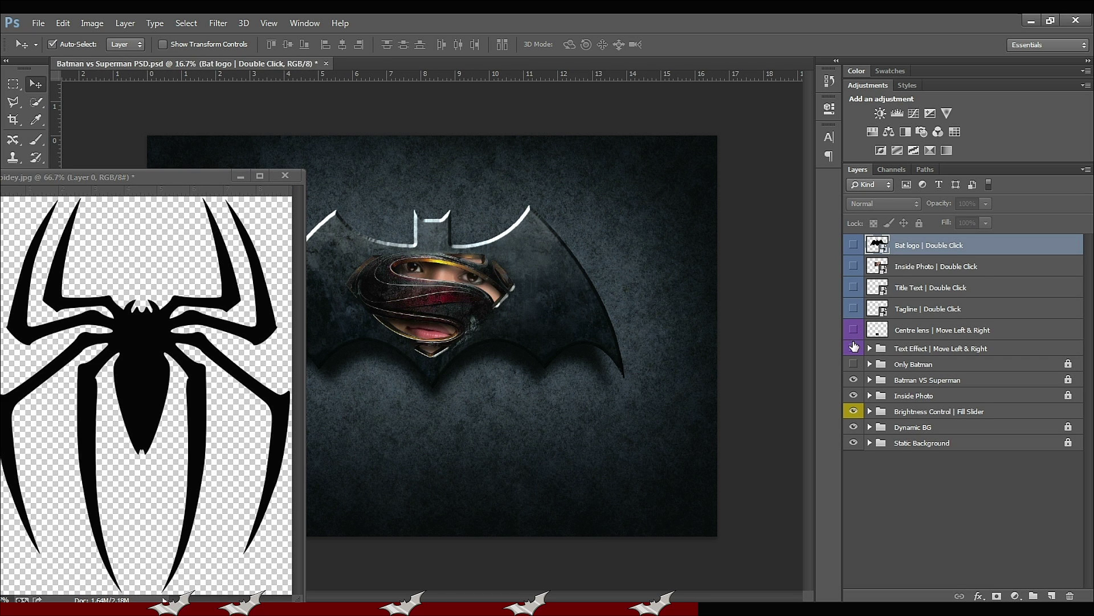
left_click(854, 395)
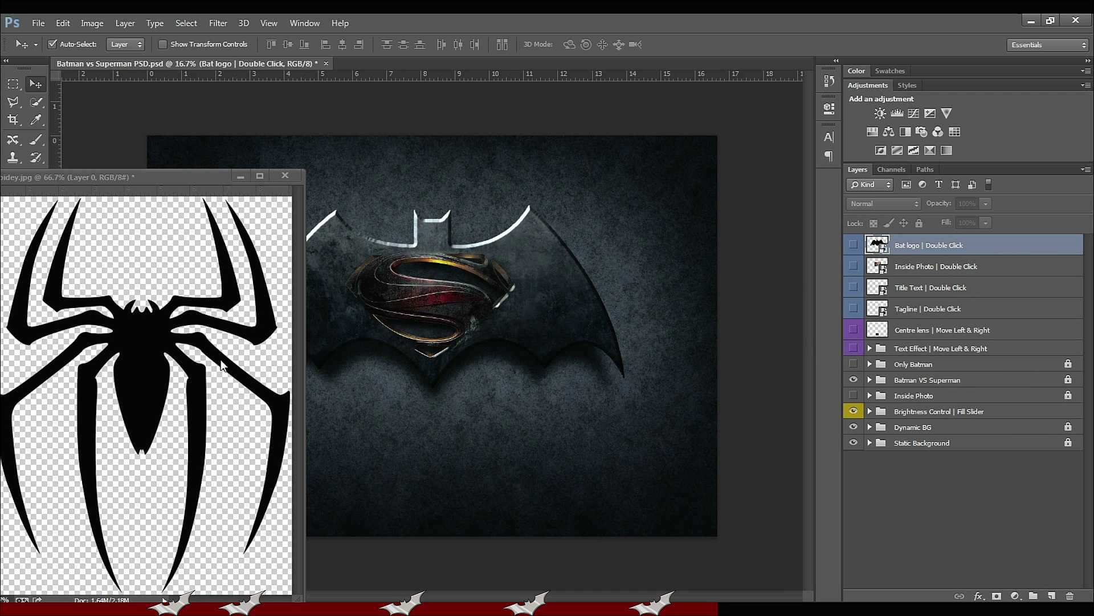
Step: Hide the Batman VS Superman group and show the Only Batman group in the mockup
left_click_drag(164, 175, 184, 114)
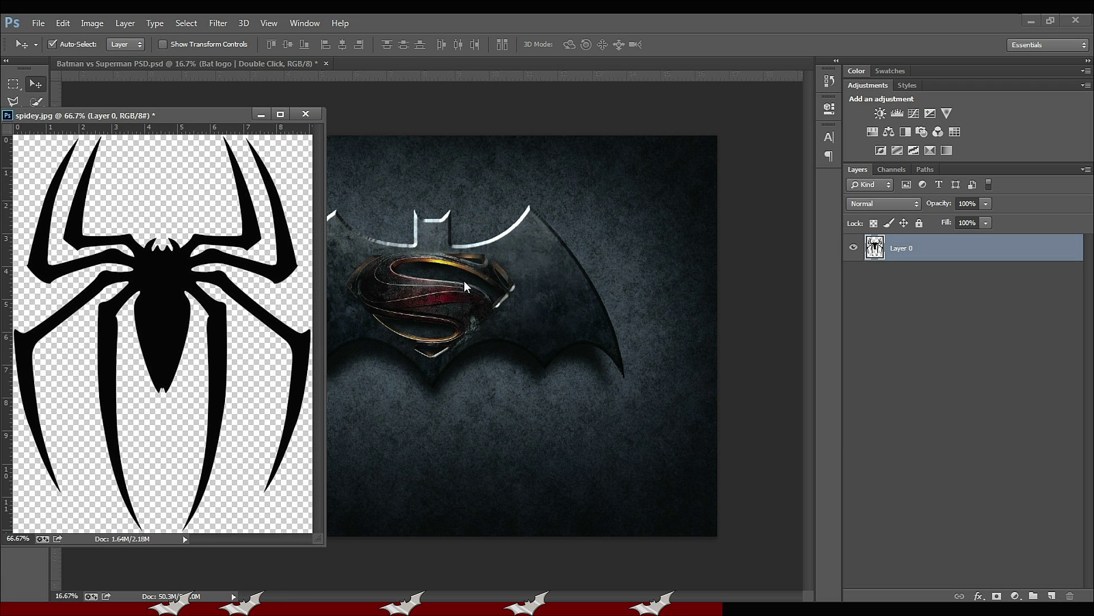
left_click(631, 252)
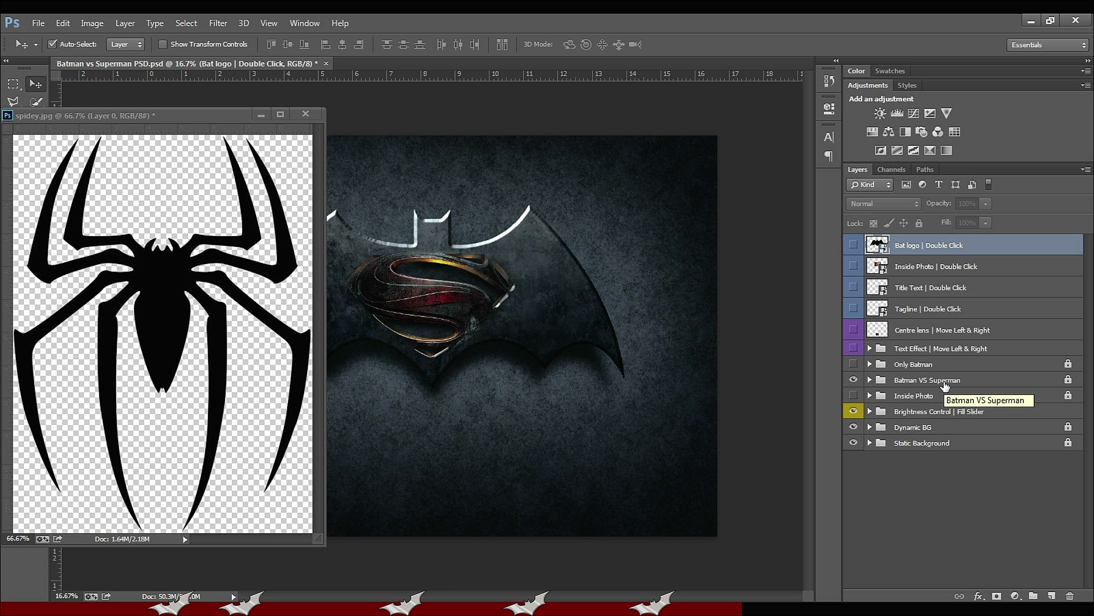
left_click(853, 379)
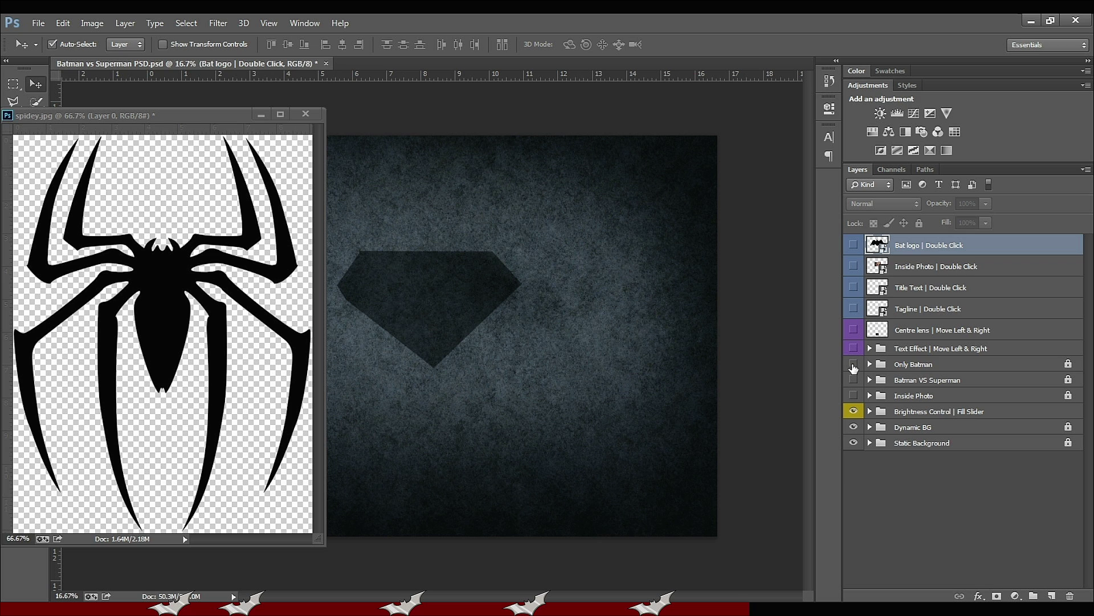
left_click(854, 364)
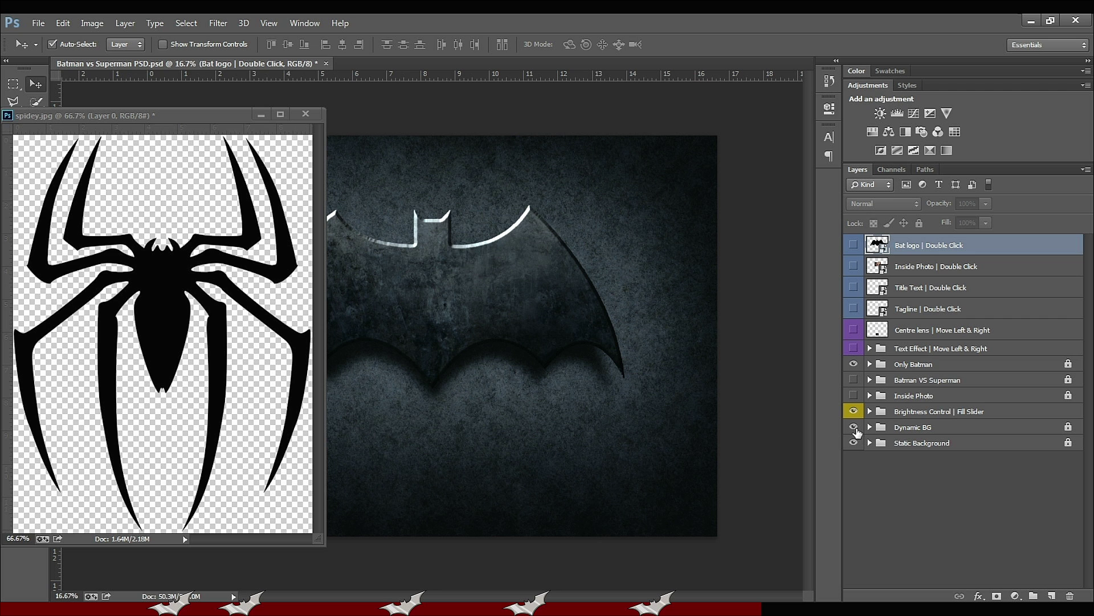
Step: Minimise the floating spidey.jpg window so that it no longer covers the mockup
left_click_drag(181, 114, 285, 115)
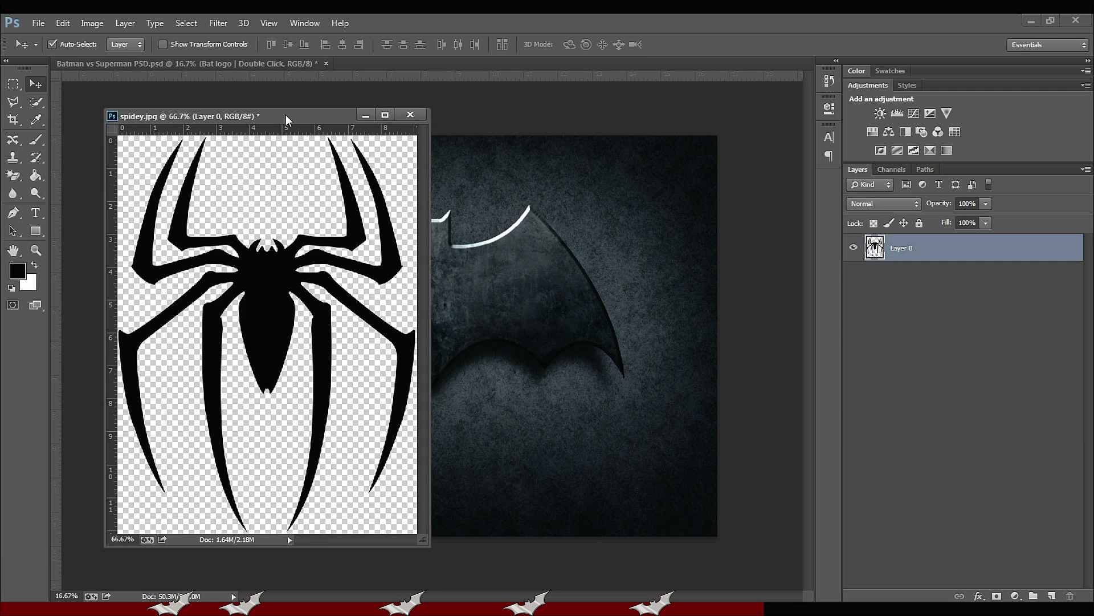
left_click(642, 195)
left_click(366, 114)
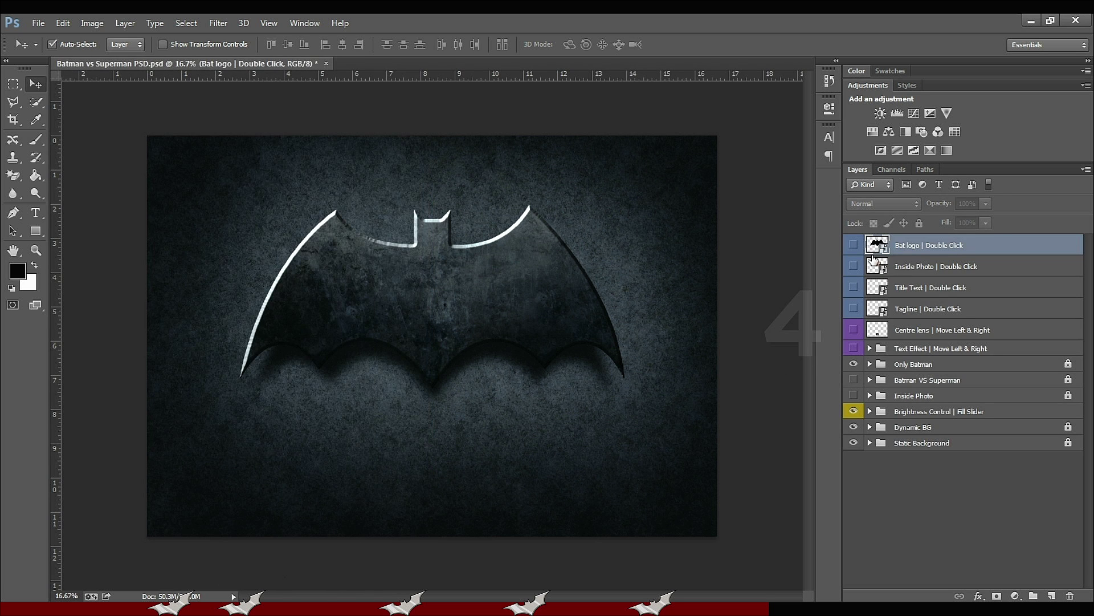
Step: In the Bat logo smart object, hide the Batman Classic layer and paste the copied spider above The Dark Knight layer
double_click(877, 244)
left_click(549, 255)
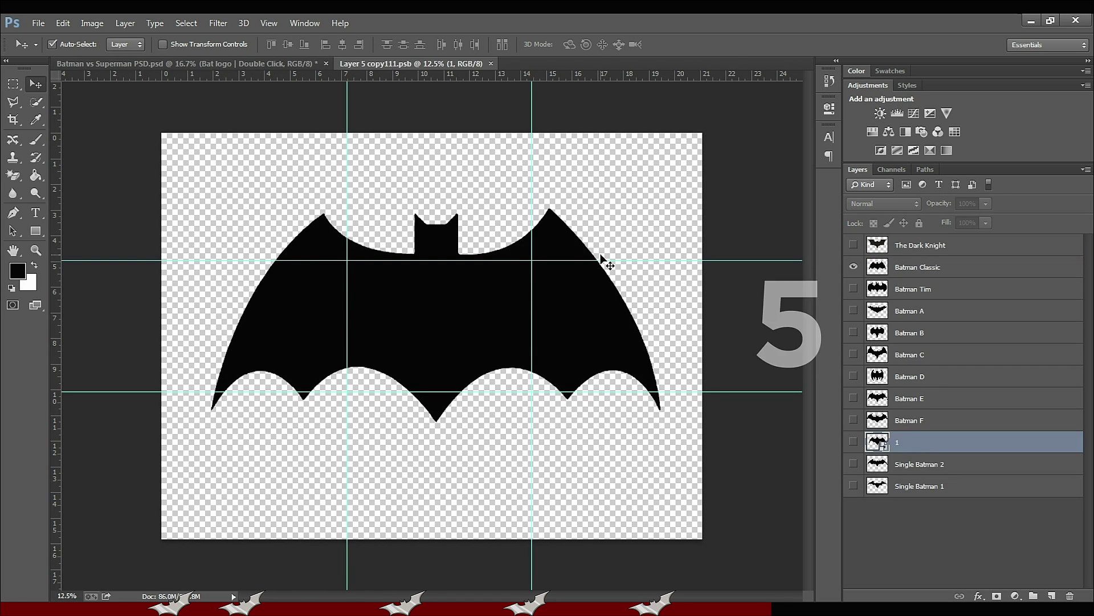
left_click(857, 269)
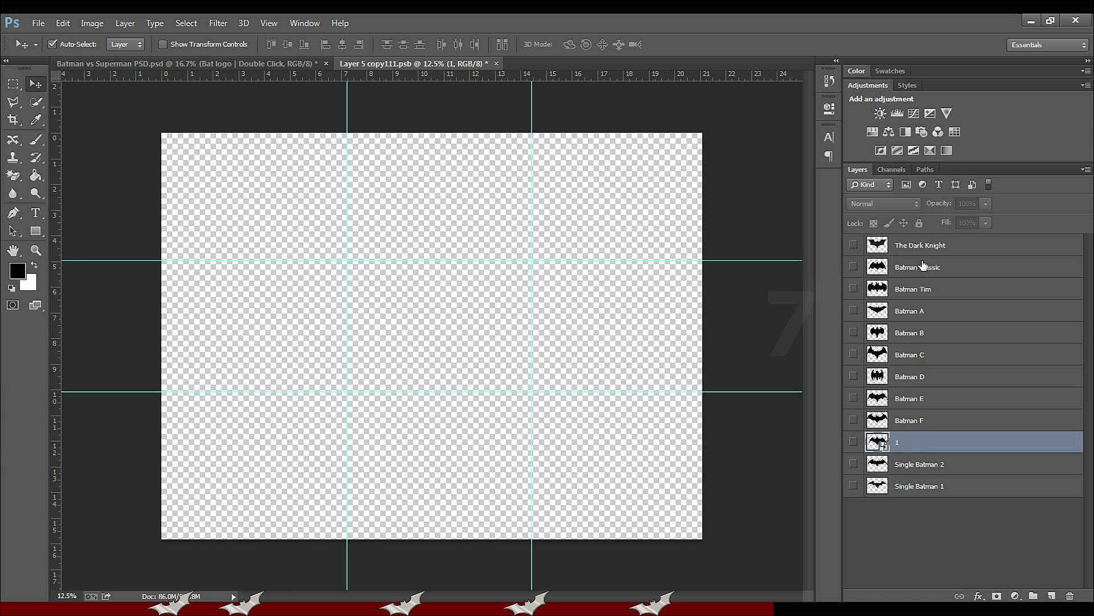
left_click(919, 246)
key("ctrl+v")
Step: Free-transform the pasted spider, scaling it proportionally to about 530% so it nearly fills the canvas height
key("ctrl+t")
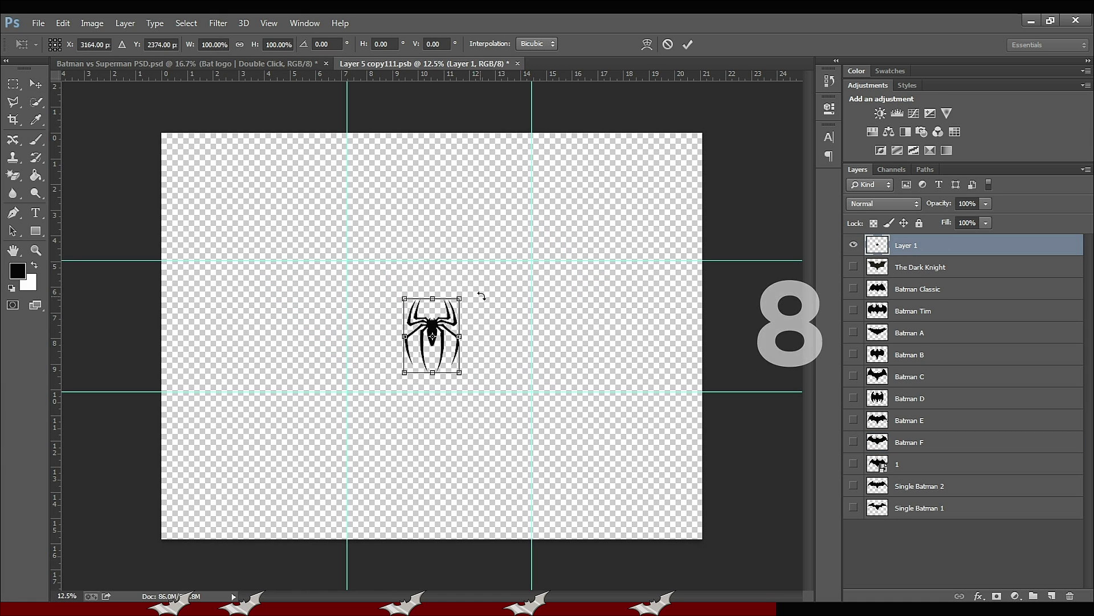
left_click_drag(461, 295, 638, 63)
left_click_drag(484, 215, 404, 348)
left_click_drag(580, 179, 652, 83)
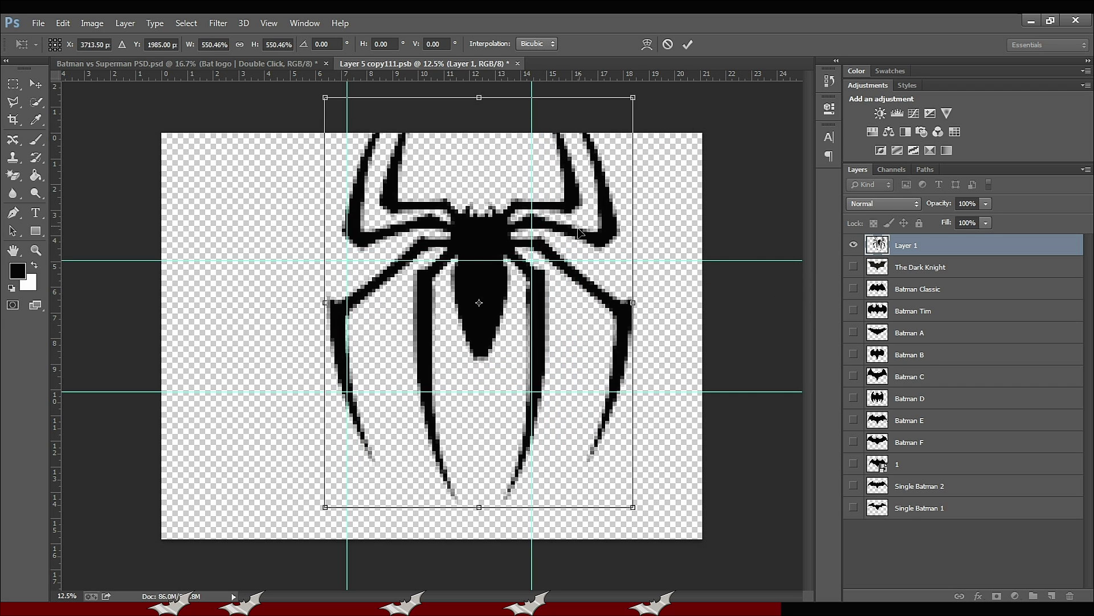
left_click_drag(577, 244, 541, 280)
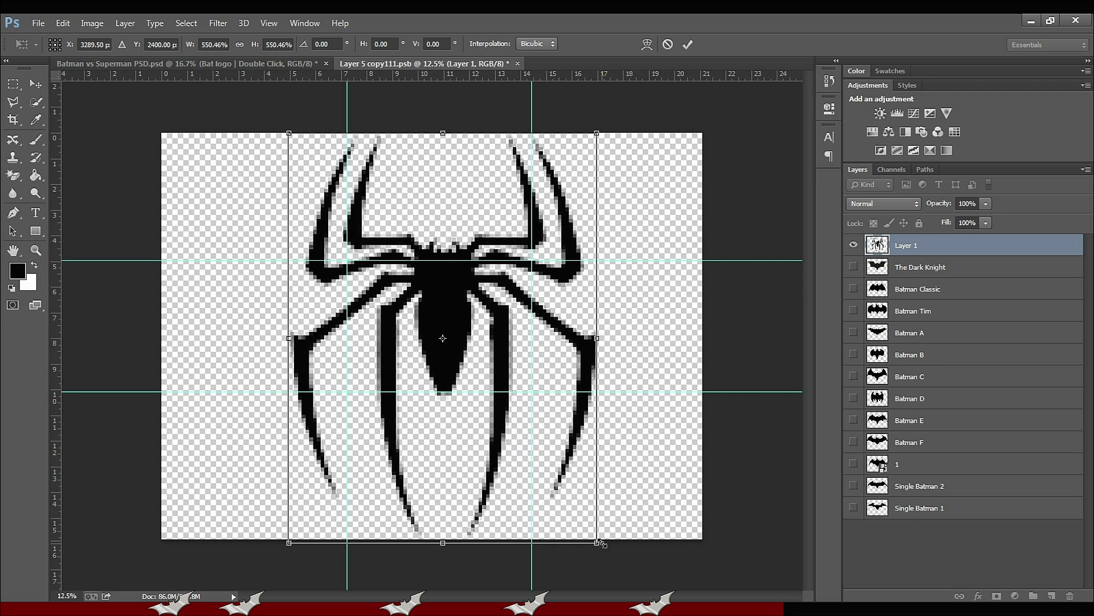
left_click_drag(597, 542, 586, 529)
Step: Reposition the enlarged spider, nudge it up until it is vertically centred on the canvas, and apply the transform
left_click_drag(529, 391, 536, 406)
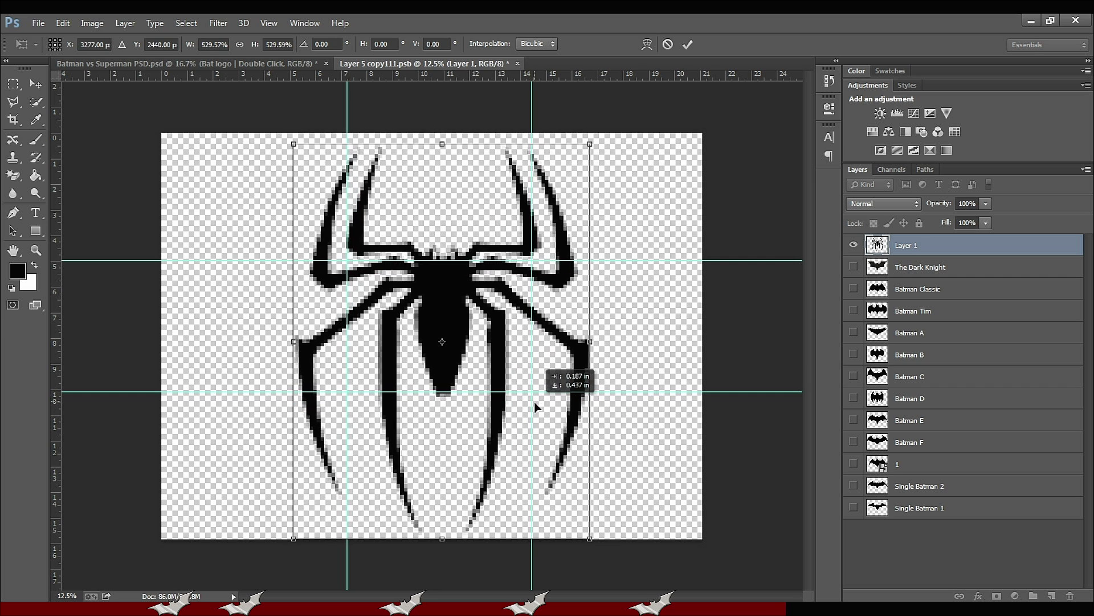
key("shift+Up")
key("shift+Up")
key("shift+Up")
key("shift+Up")
key("shift+Up")
key("shift+Up")
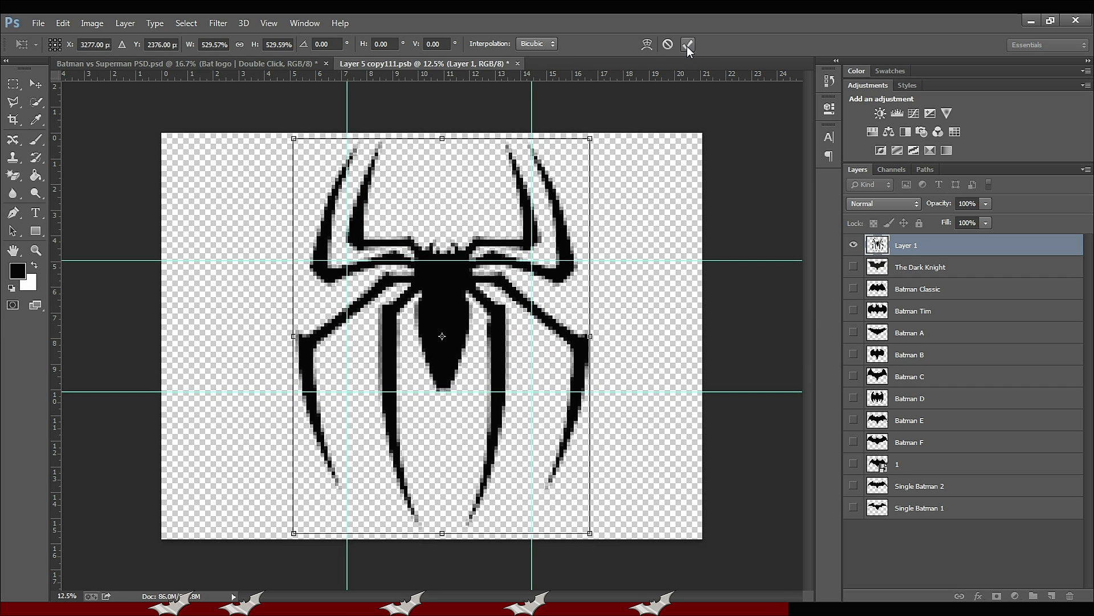
left_click(687, 45)
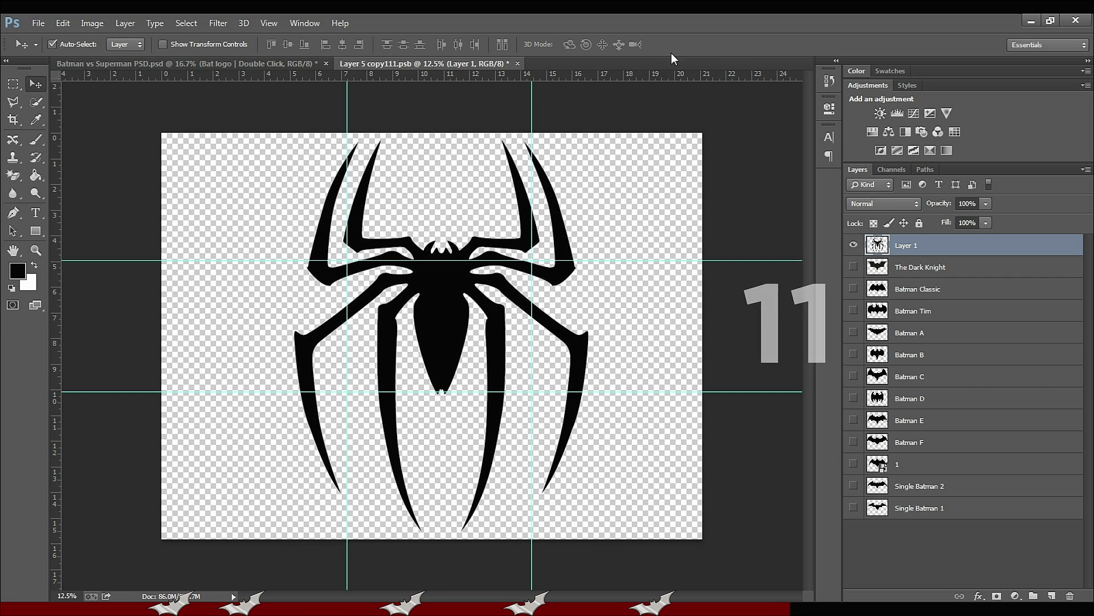
Step: Close the Bat logo smart object and save its changes so that the mockup updates with the spider
left_click(517, 64)
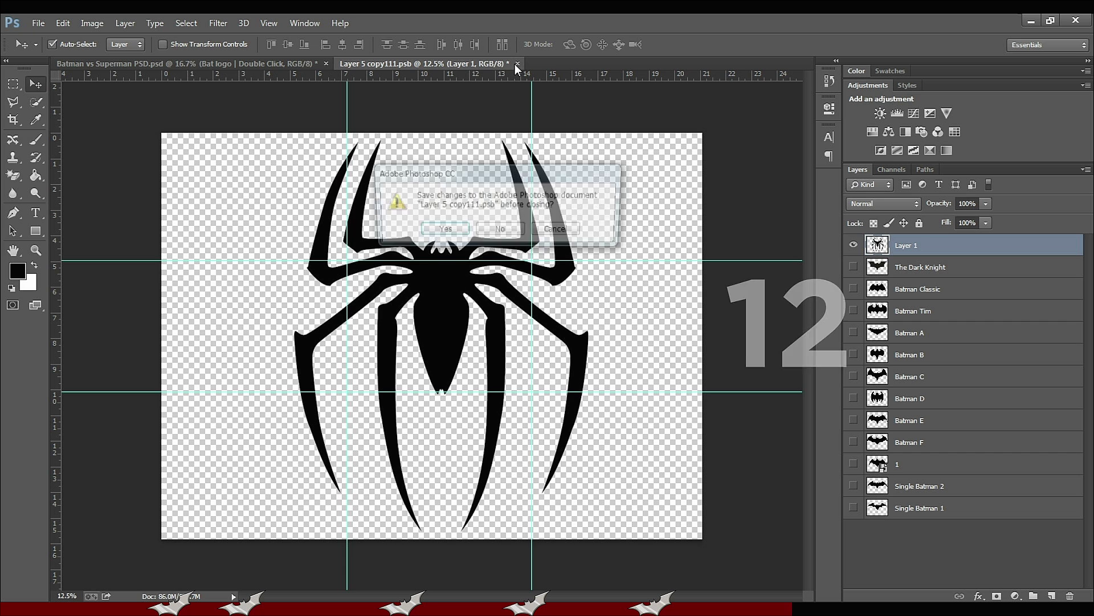
left_click(451, 230)
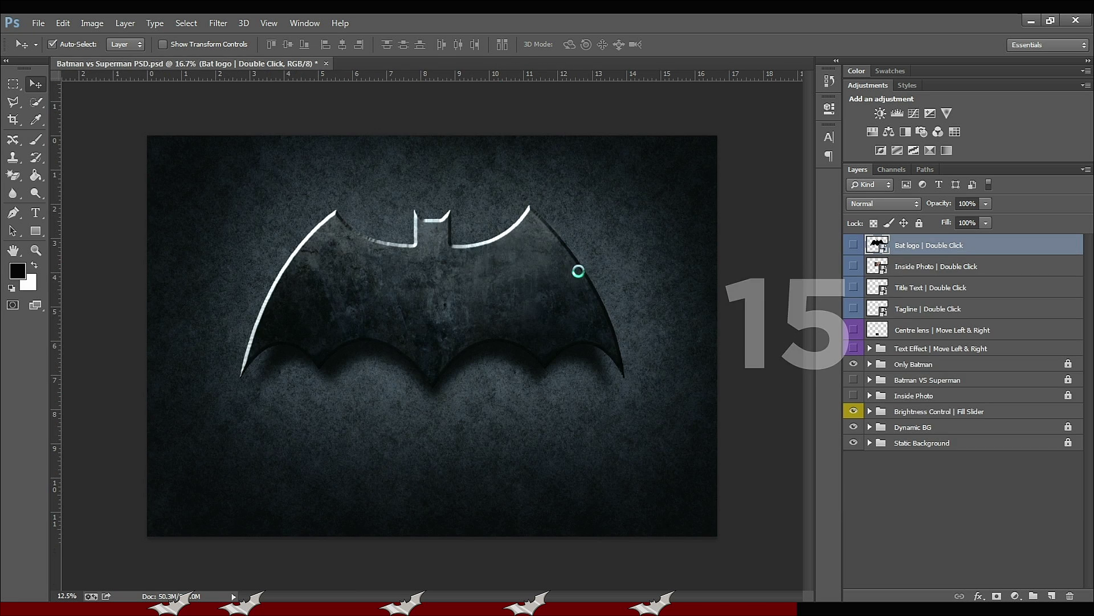
right_click(579, 272)
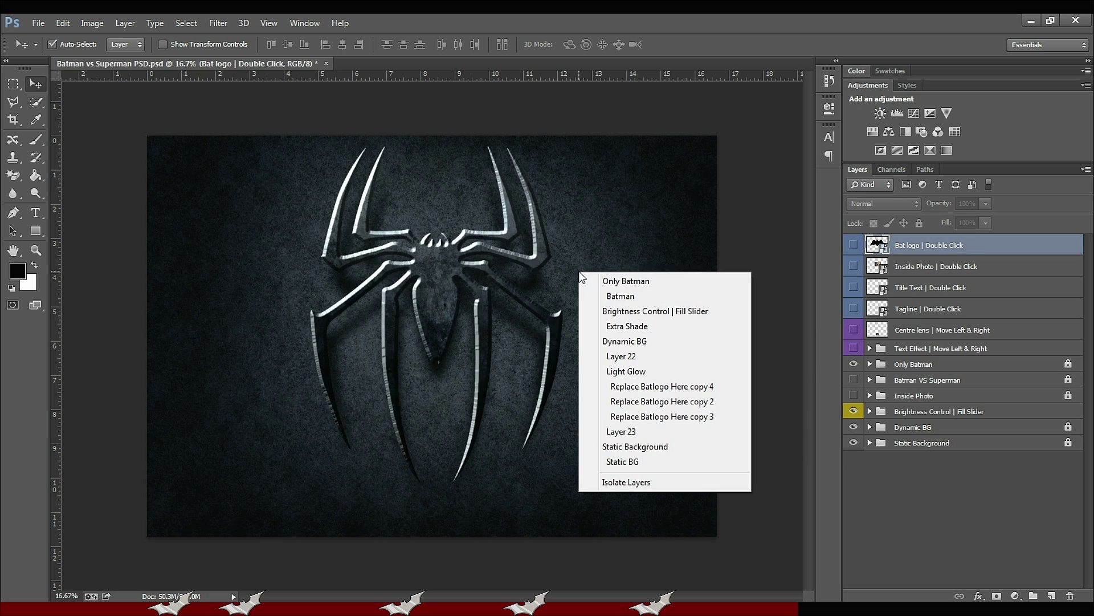
left_click(740, 195)
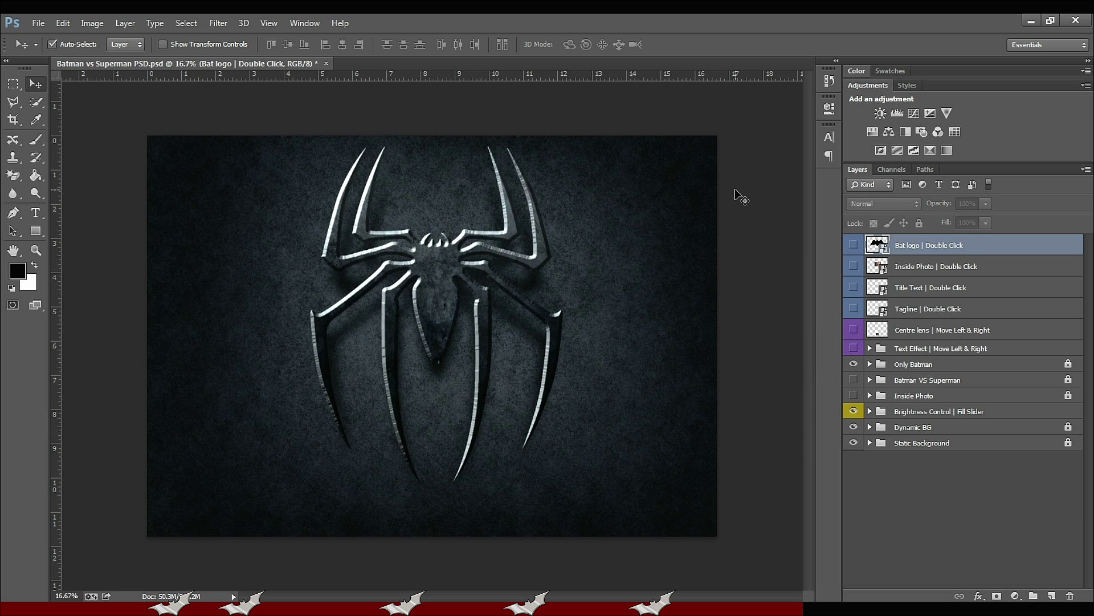
Step: Show the Centre lens flare and move it from below the spider onto the highlighted edges of its upper legs
key("ctrl+plus")
key("ctrl+plus")
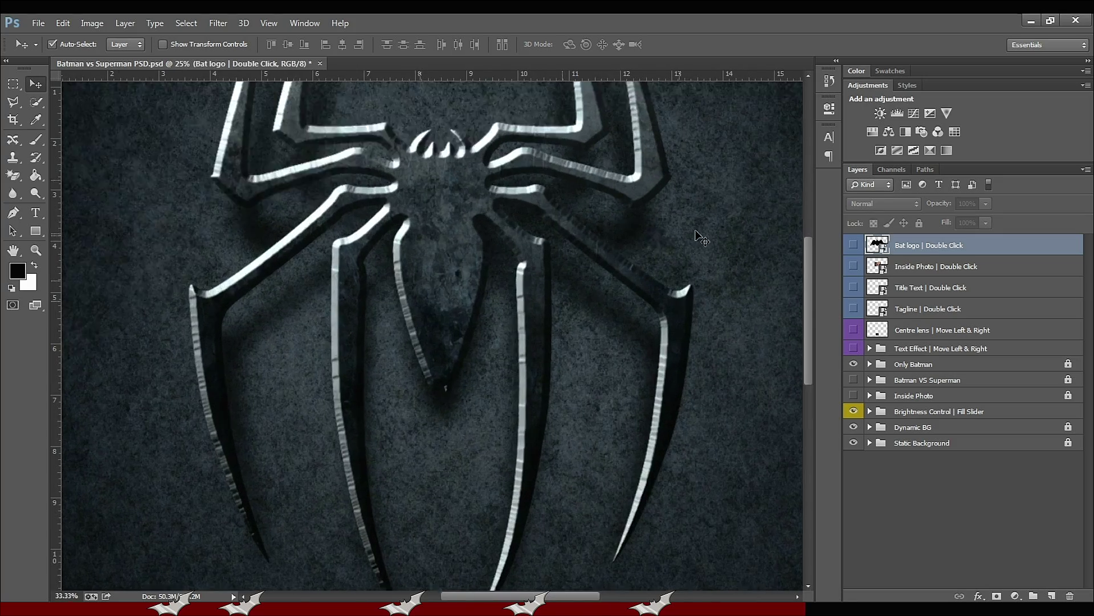
scroll(739, 231, "up", 5)
key("ctrl+minus")
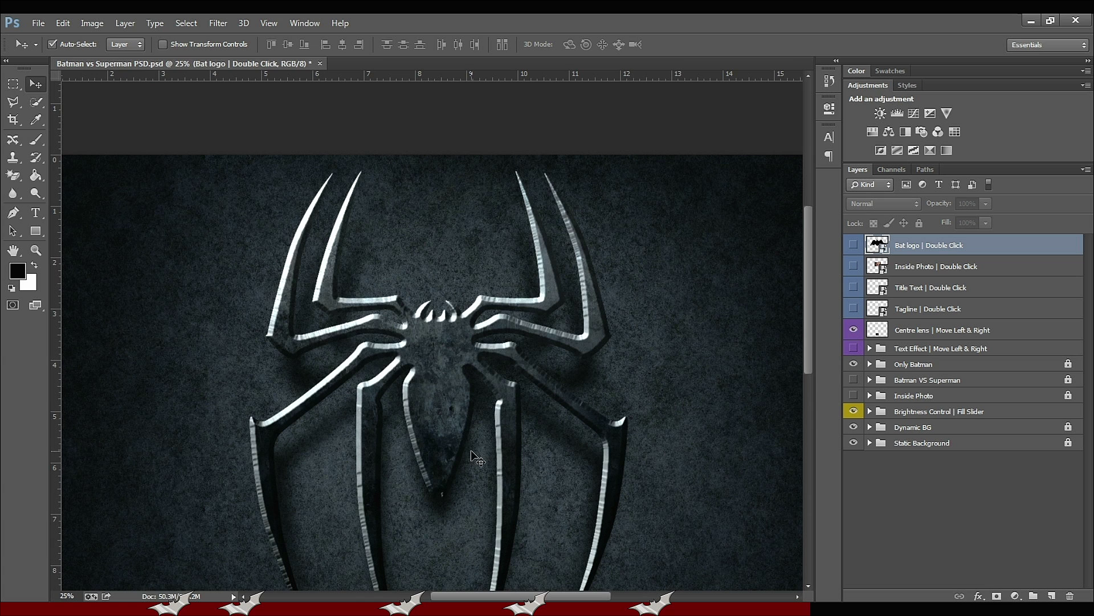
scroll(470, 450, "down", 4)
left_click_drag(441, 534, 483, 173)
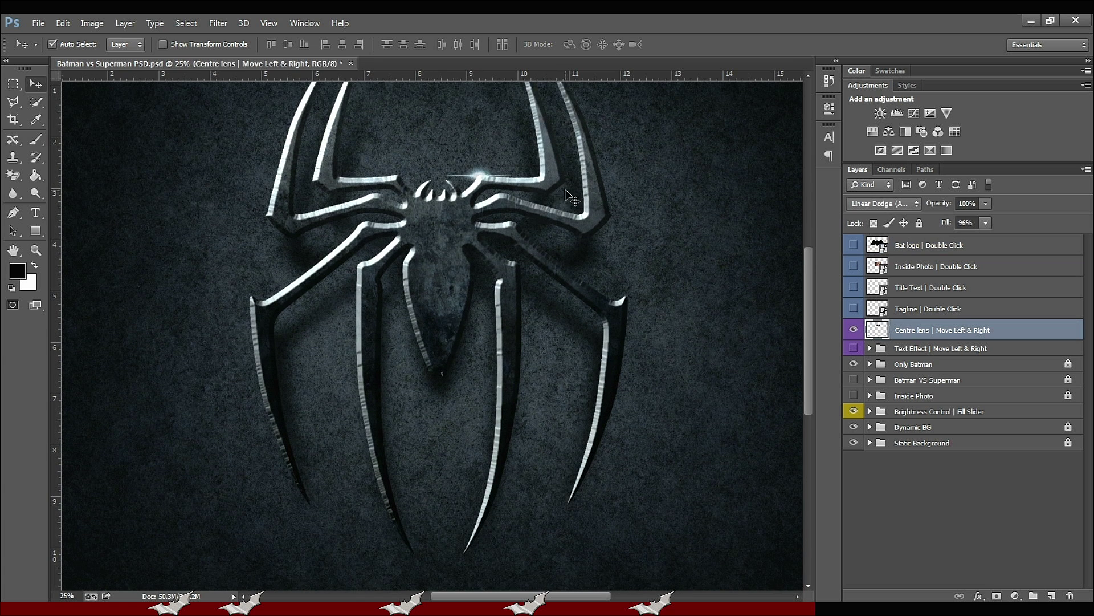
scroll(566, 187, "up", 3)
left_click_drag(483, 340, 334, 293)
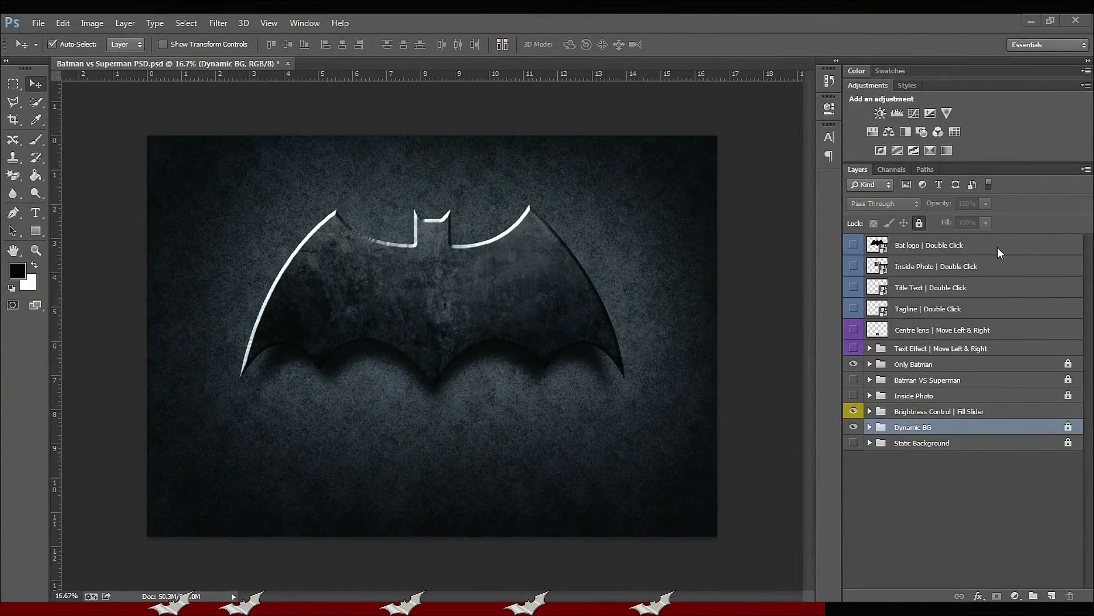
Step: Open the contents of the Bat logo smart object and hide the Batman Classic layer
left_click(921, 248)
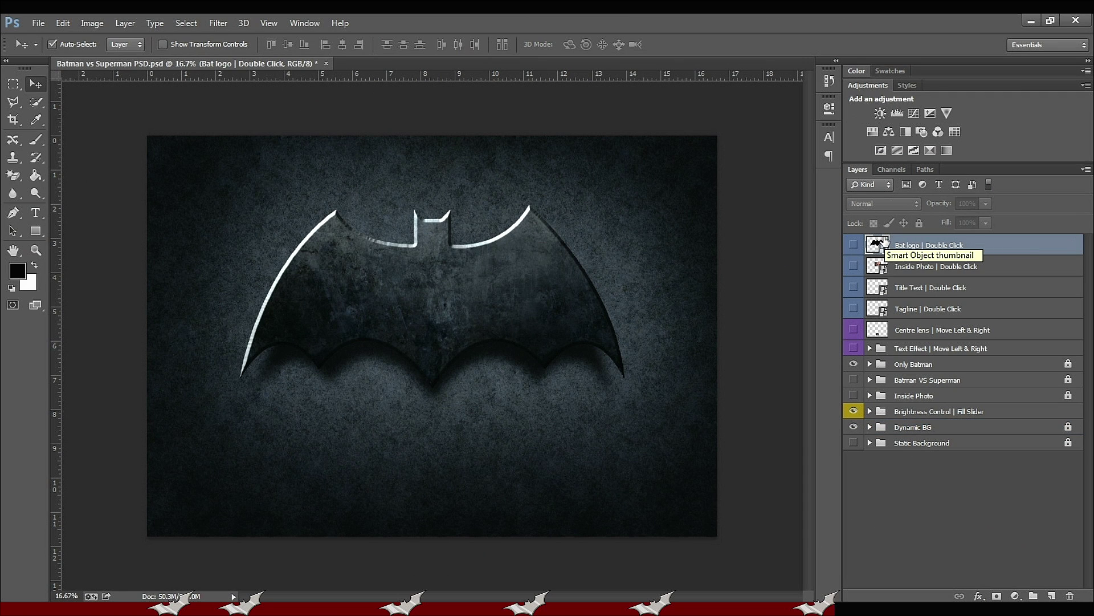
double_click(885, 242)
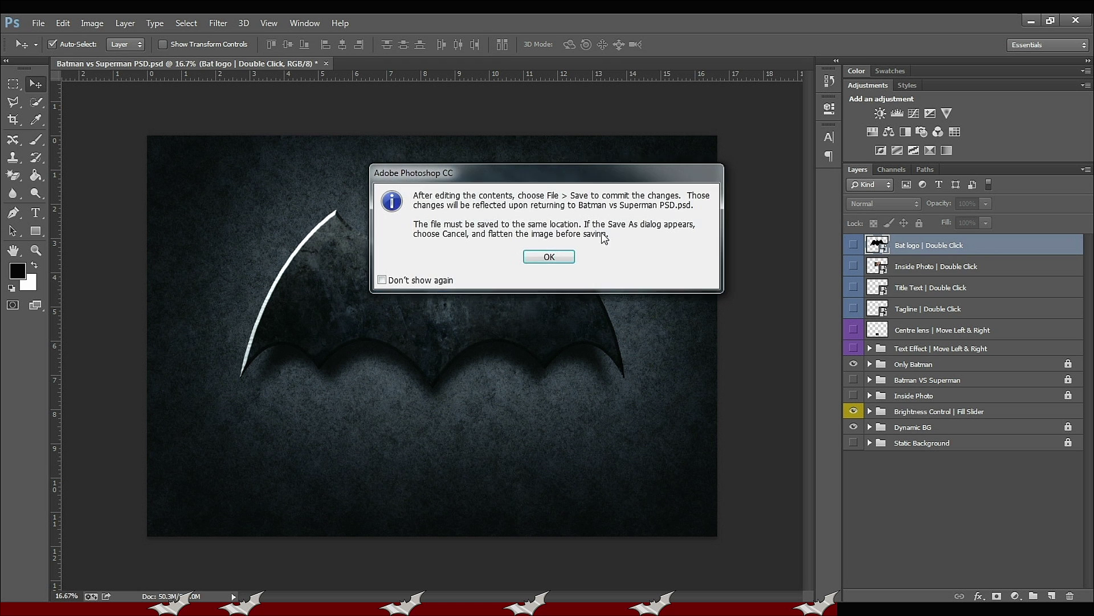
left_click(548, 256)
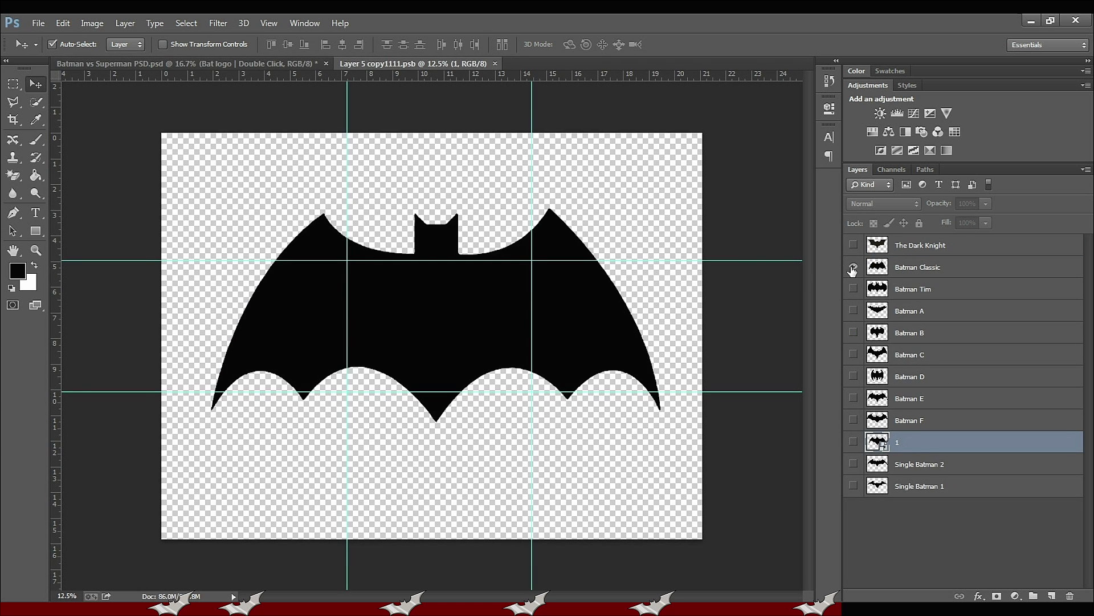
left_click(853, 268)
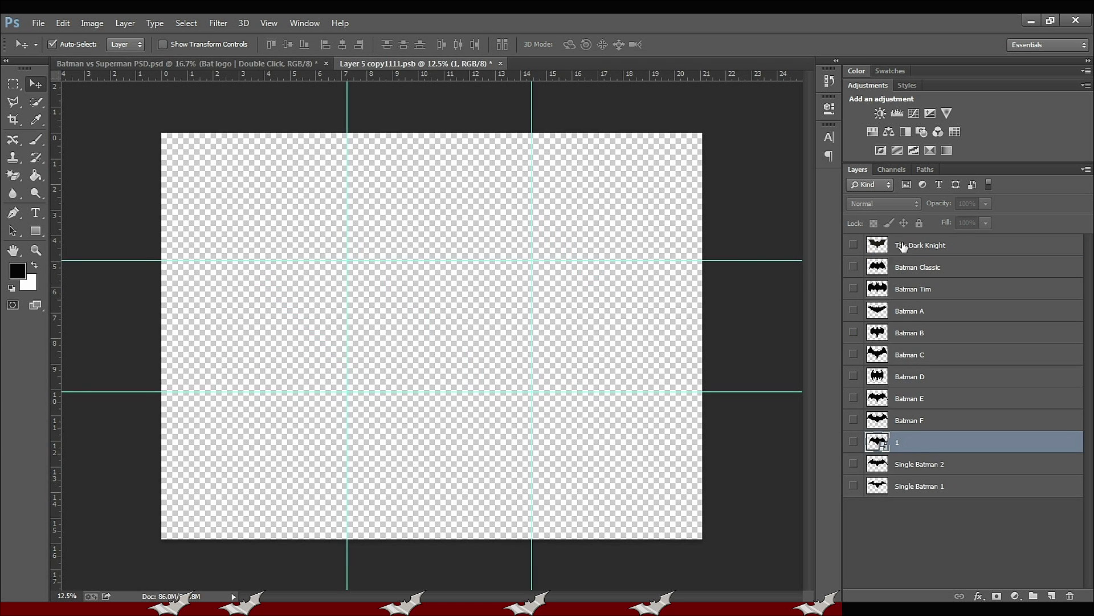
Step: Add the text "DC" in 40 pt Impact near the canvas centre, above The Dark Knight layer
left_click(906, 244)
left_click(43, 212)
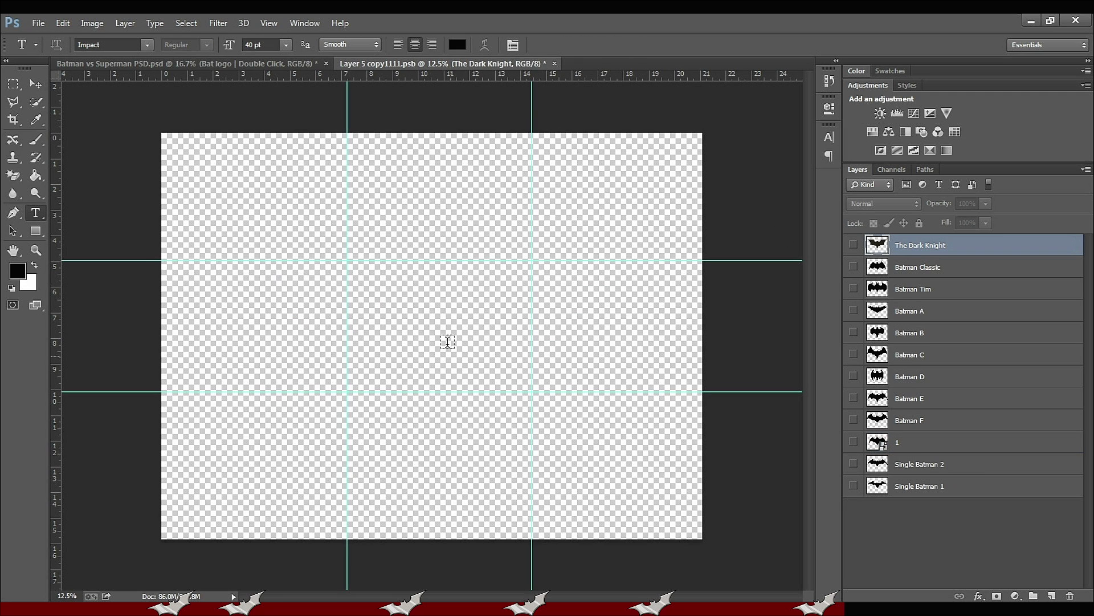
left_click(438, 323)
type("DC")
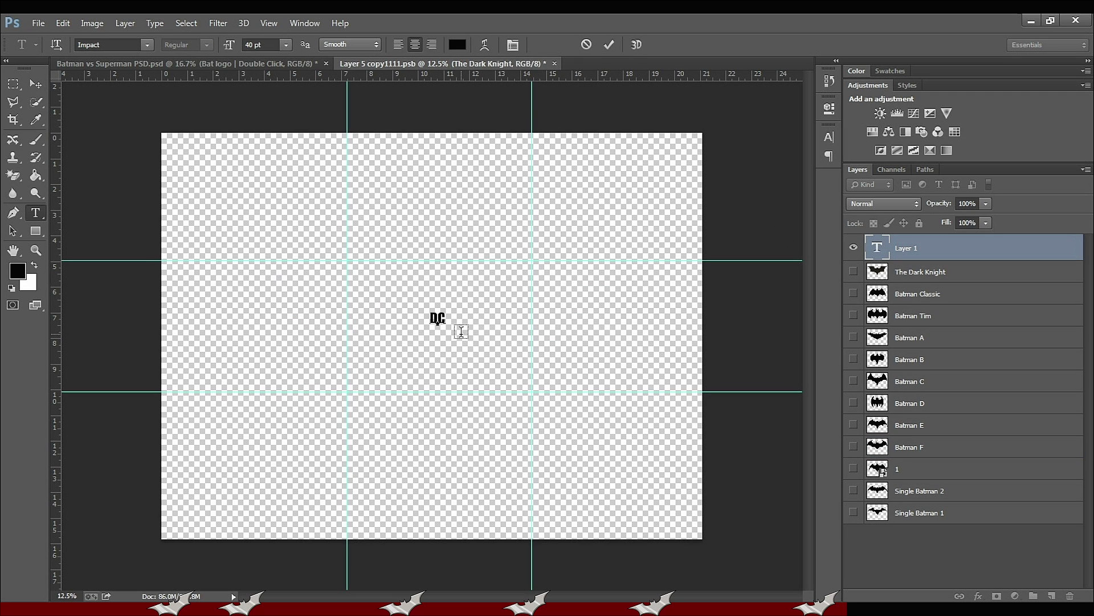
left_click(42, 84)
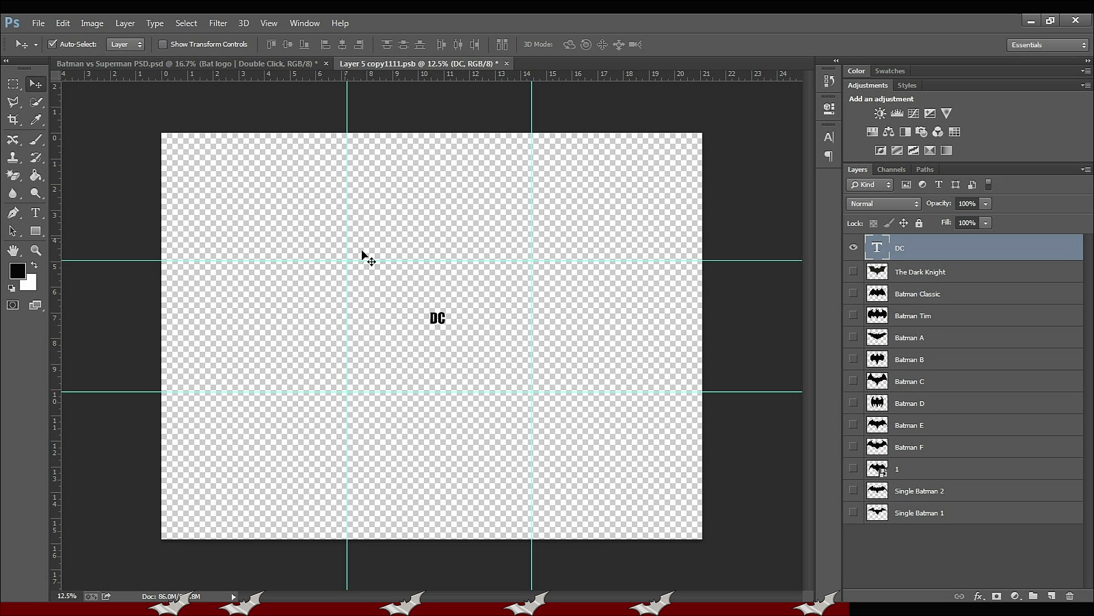
Step: Free-transform the DC text, scaling it proportionally to about 2192%, reposition it near the canvas centre, and apply the transform
key("ctrl+t")
left_click_drag(448, 332, 723, 565)
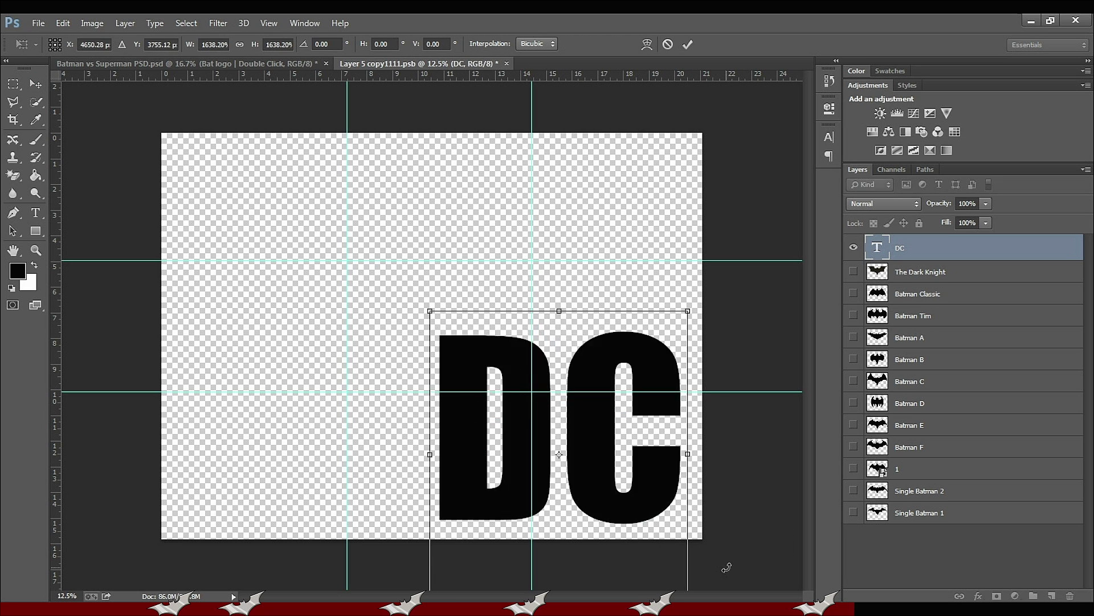
left_click_drag(625, 391, 522, 341)
left_click_drag(586, 259, 657, 146)
left_click_drag(610, 292, 573, 307)
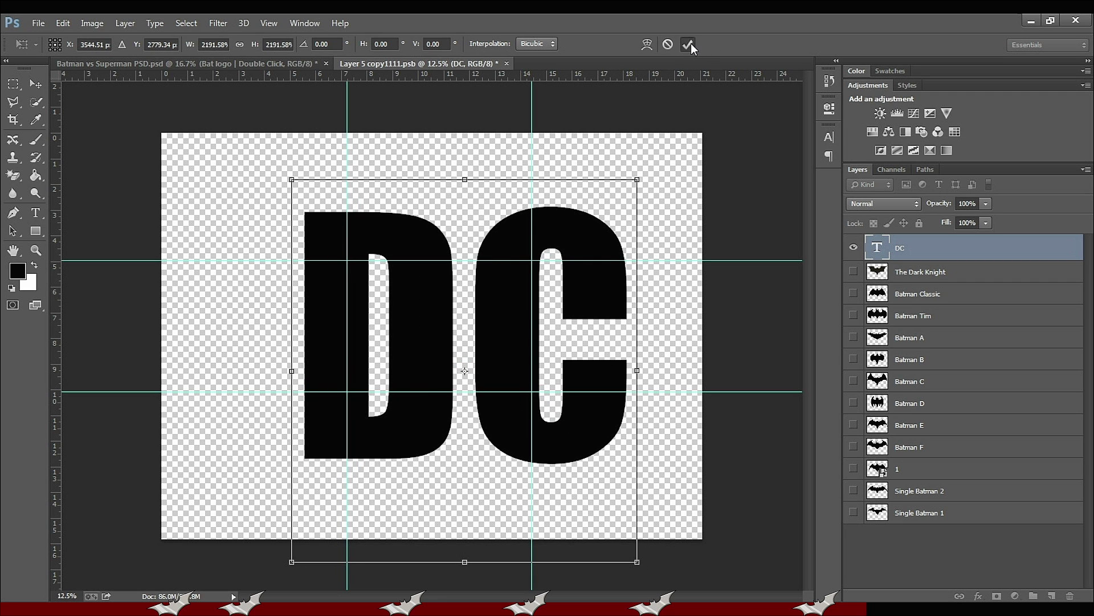
left_click(688, 44)
Step: Nudge the enlarged DC text slightly left towards the horizontal centre of the canvas
key("shift+Left")
key("shift+Left")
key("shift+Left")
key("shift+Left")
key("shift+Left")
key("shift+Left")
key("shift+Left")
key("shift+Left")
key("shift+Left")
key("shift+Left")
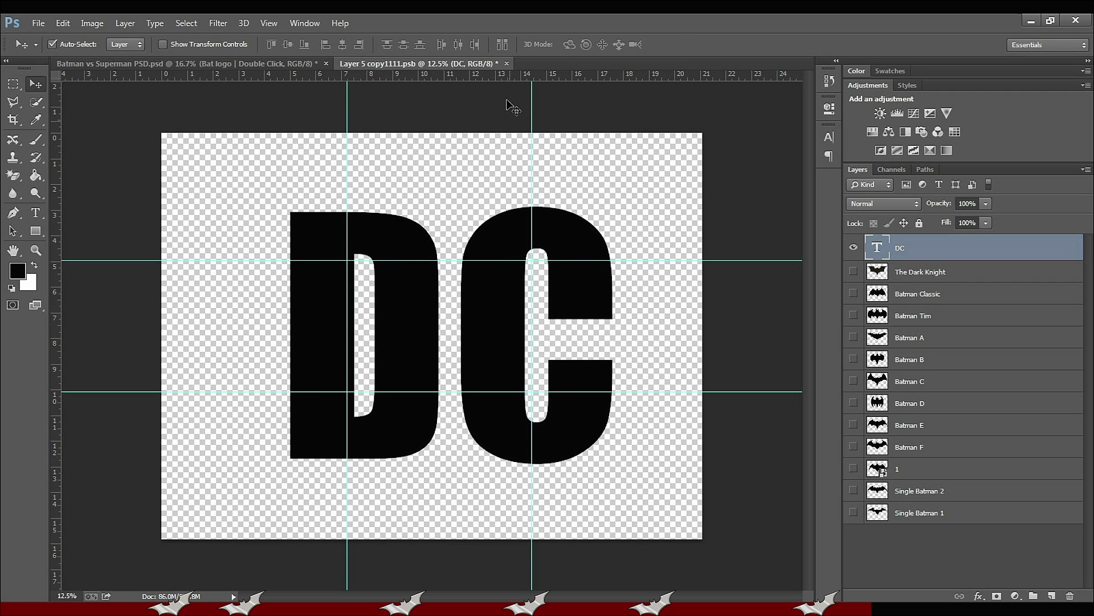
Step: Save the smart object with the DC text and close it to update the mockup
left_click(39, 22)
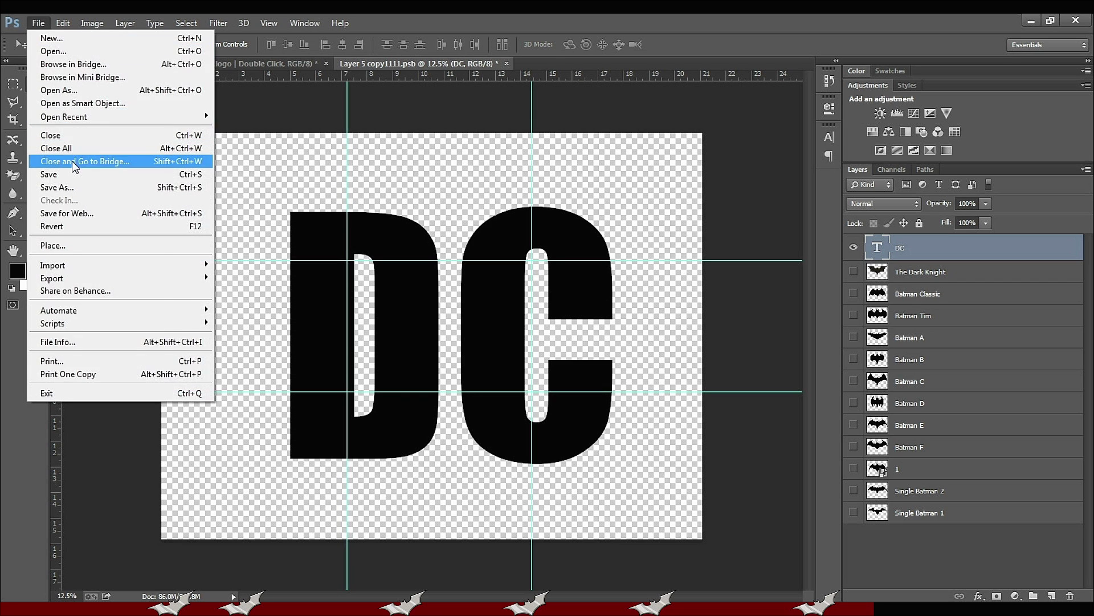
left_click(68, 173)
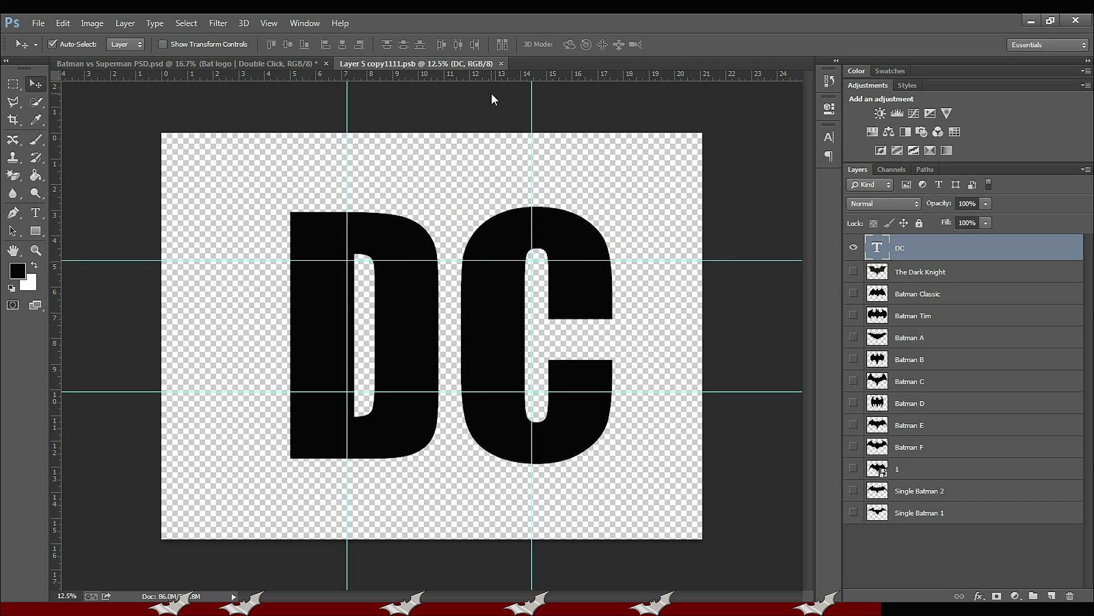
left_click(499, 65)
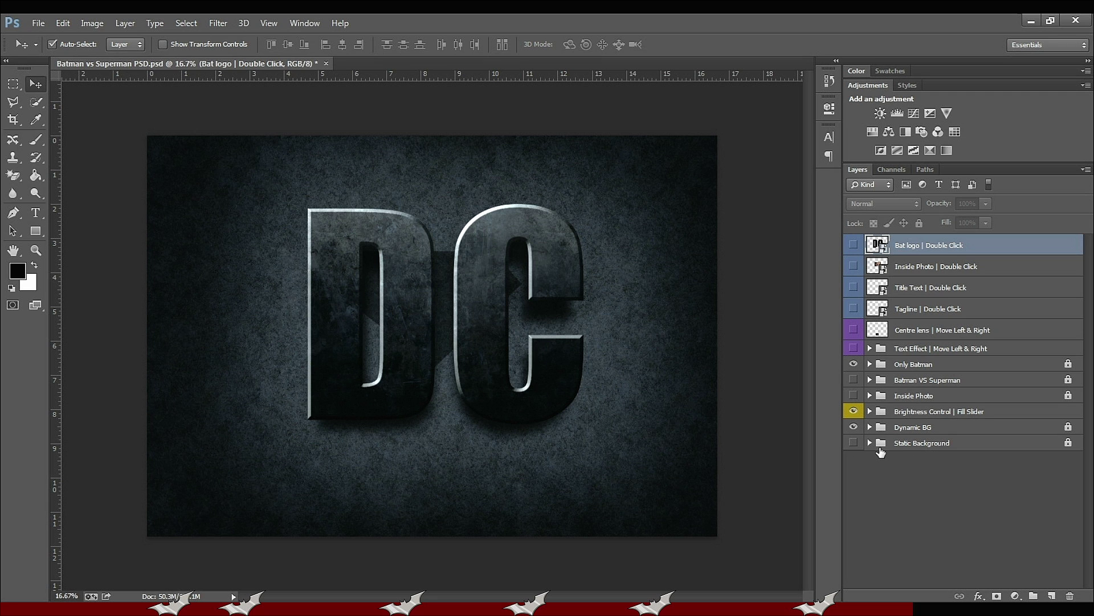
Step: Switch the backdrop from the Dynamic BG group to Static Background, and turn Dynamic BG back on
left_click(853, 443)
left_click(853, 427)
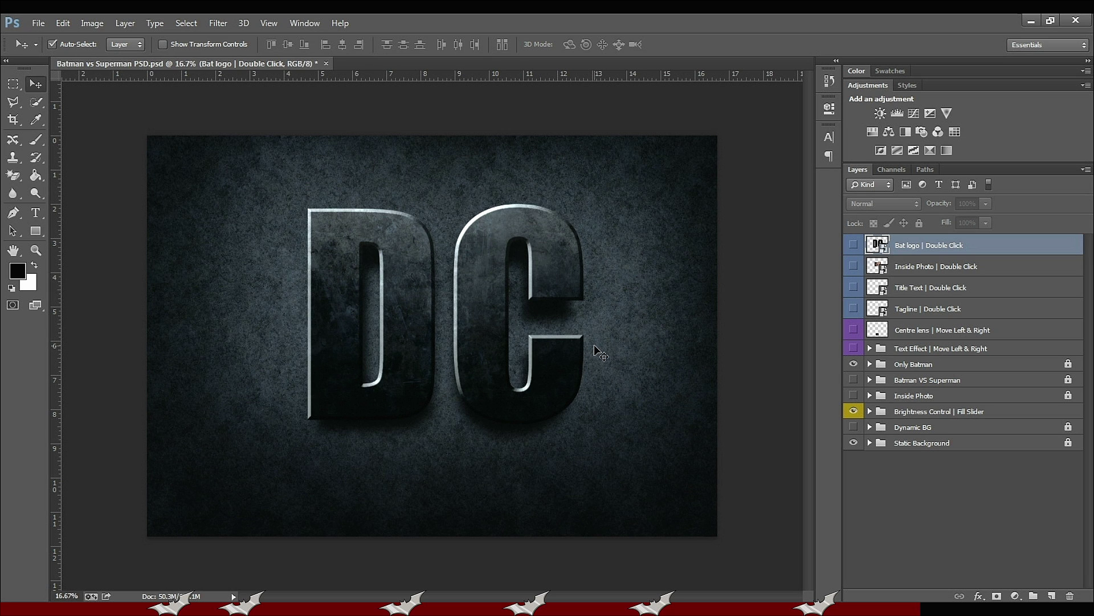
left_click(854, 427)
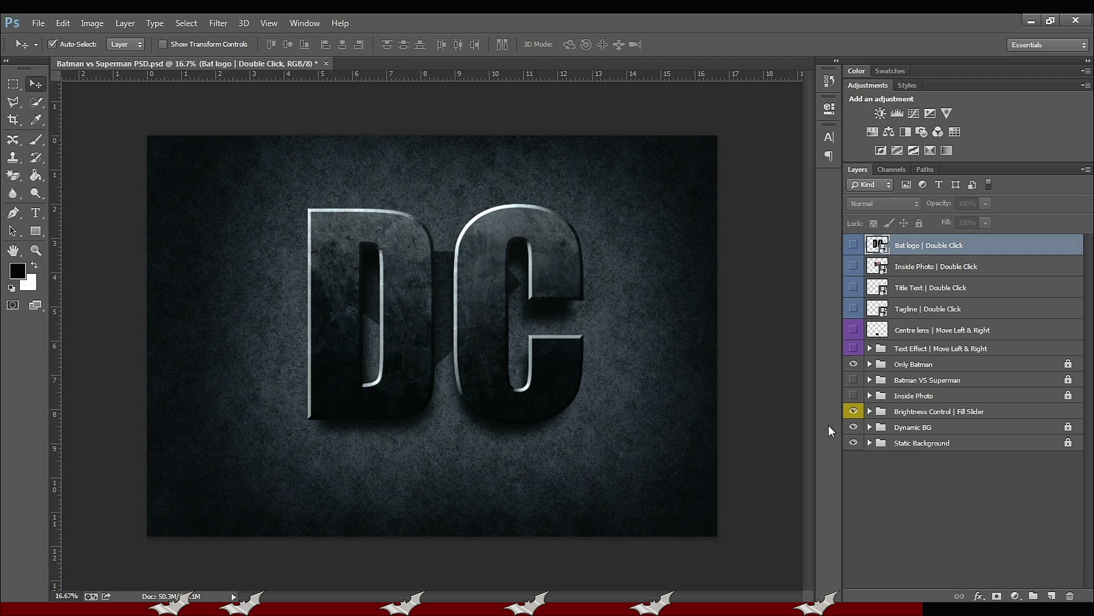
Step: Hide the Click on the Eye Icon layer inside the Dynamic BG group to remove the stray shape behind the DC letters
key("ctrl+plus")
key("ctrl+plus")
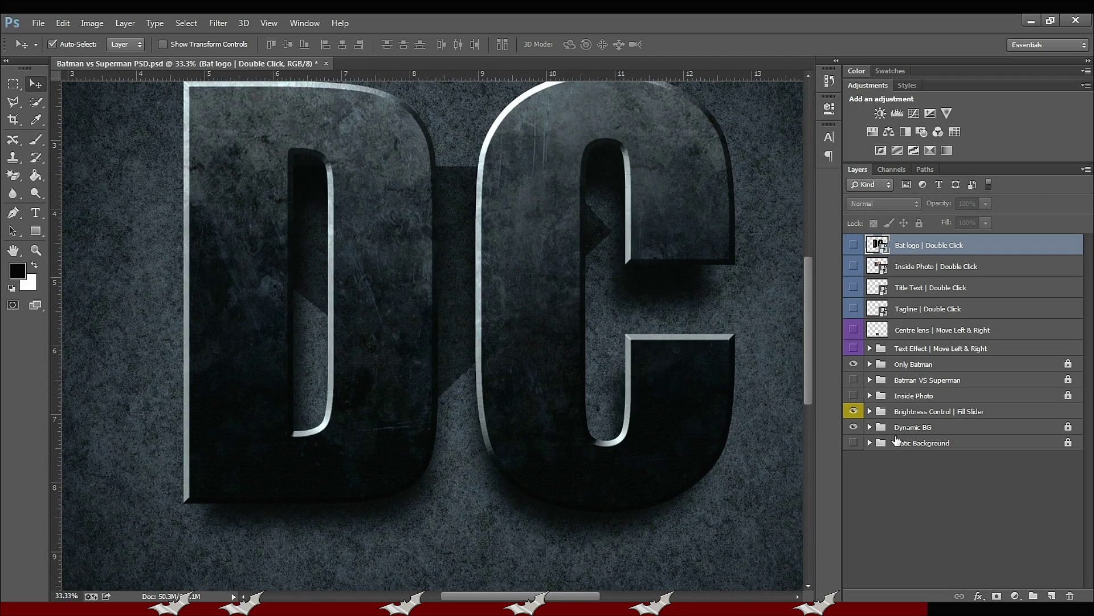
left_click(870, 428)
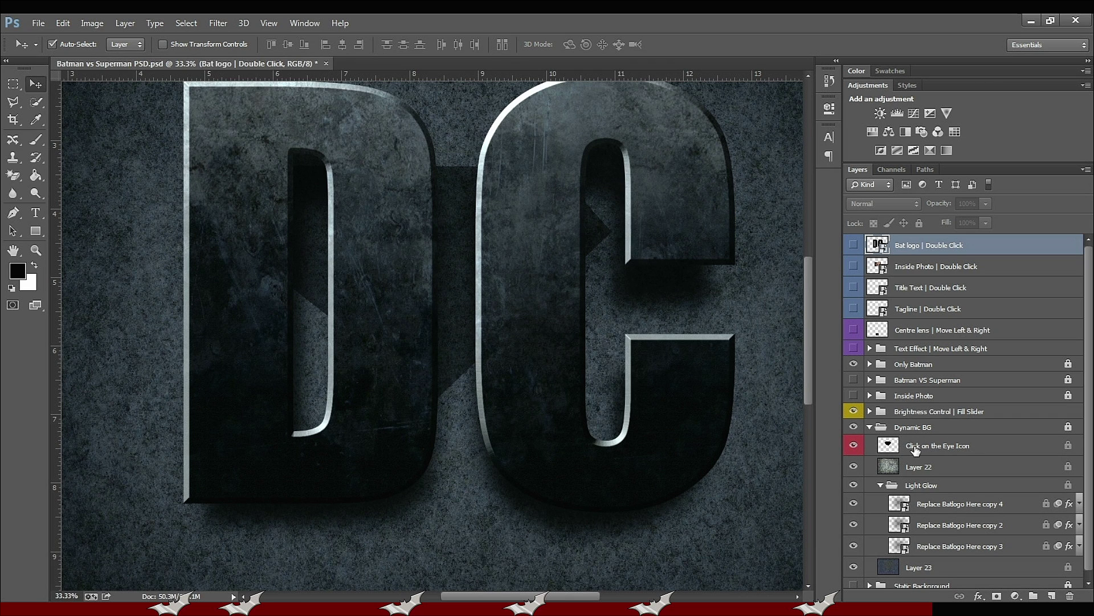
left_click(854, 445)
left_click(870, 426)
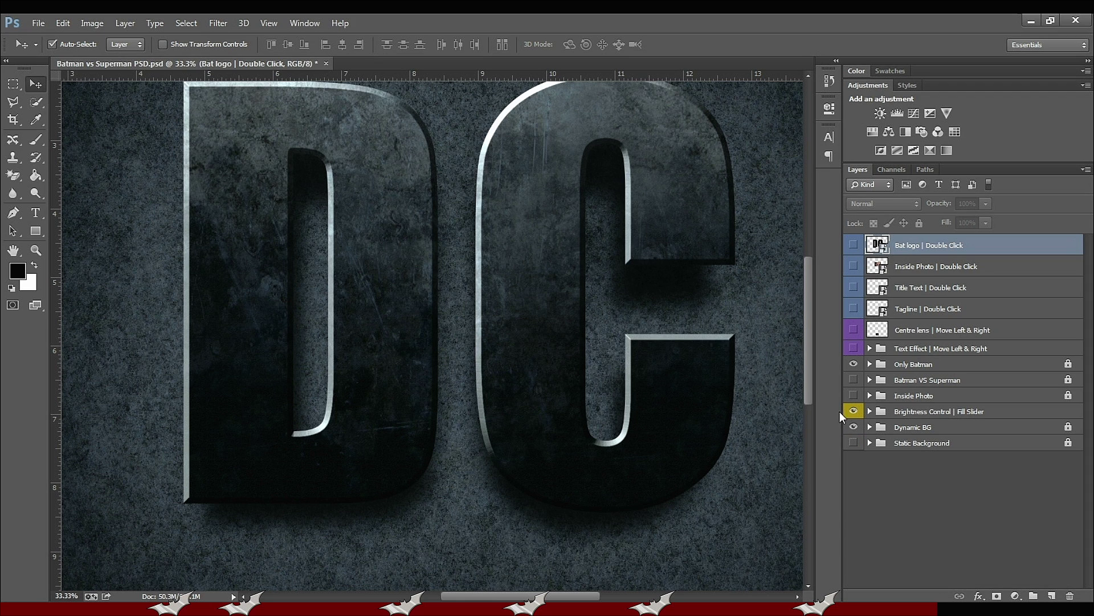
key("ctrl+minus")
key("ctrl+minus")
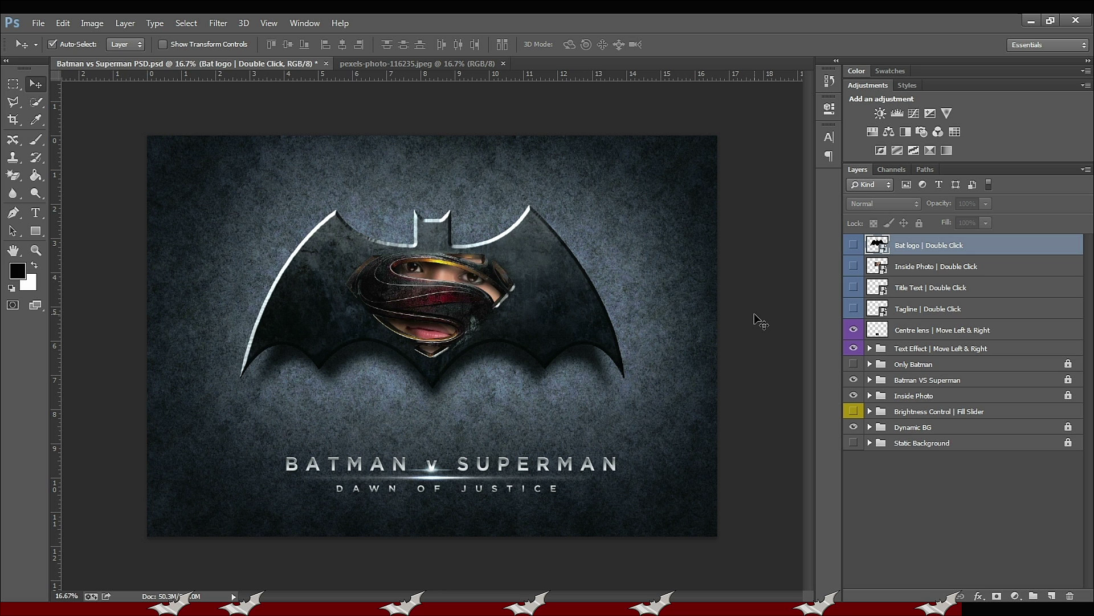
Step: Hide the Centre lens, Text Effect and Dynamic BG layers, and stamp the remaining visible artwork onto a new top layer
left_click(853, 330)
left_click(853, 349)
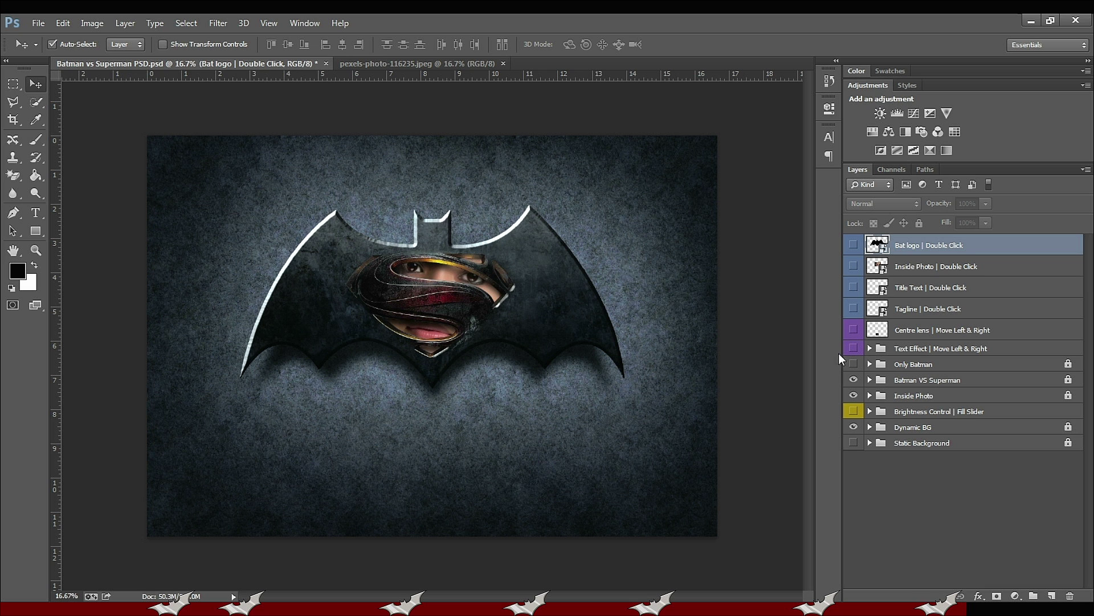
left_click(853, 427)
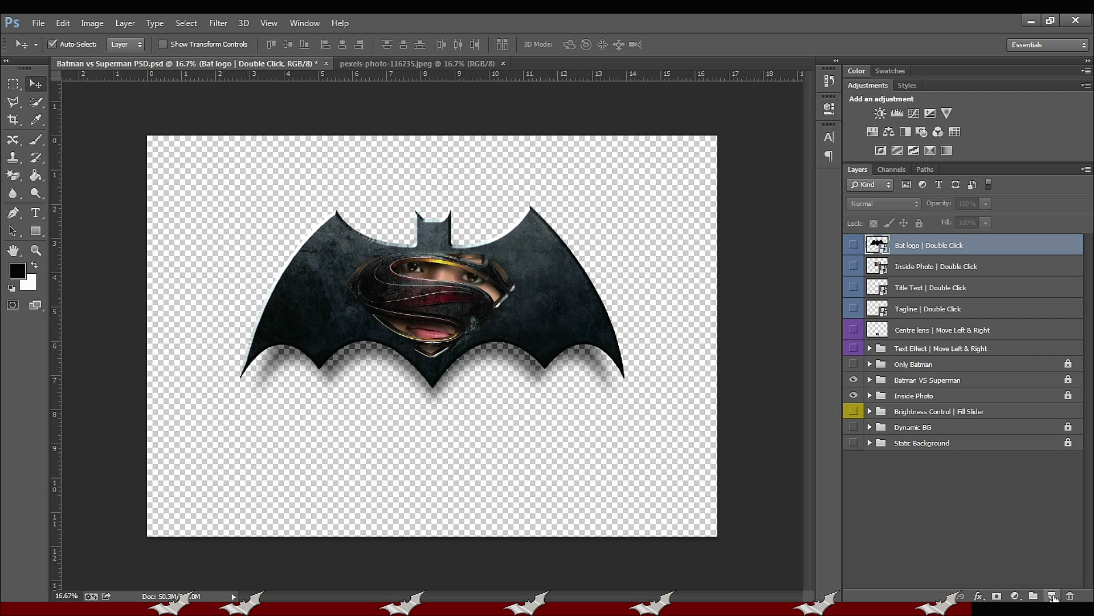
left_click(1052, 596)
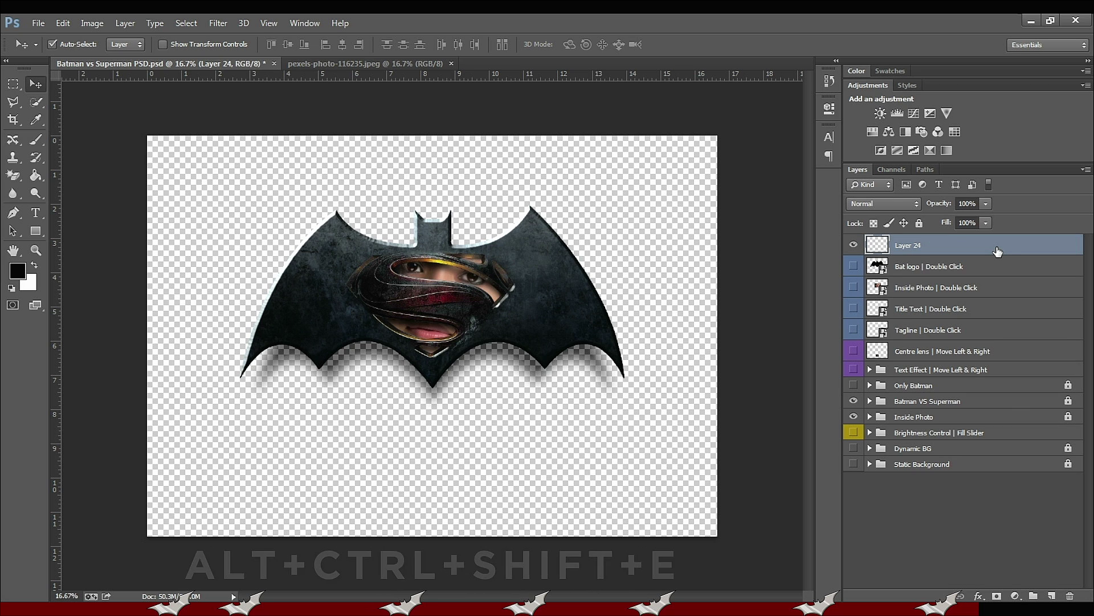
key("ctrl+alt+shift+e")
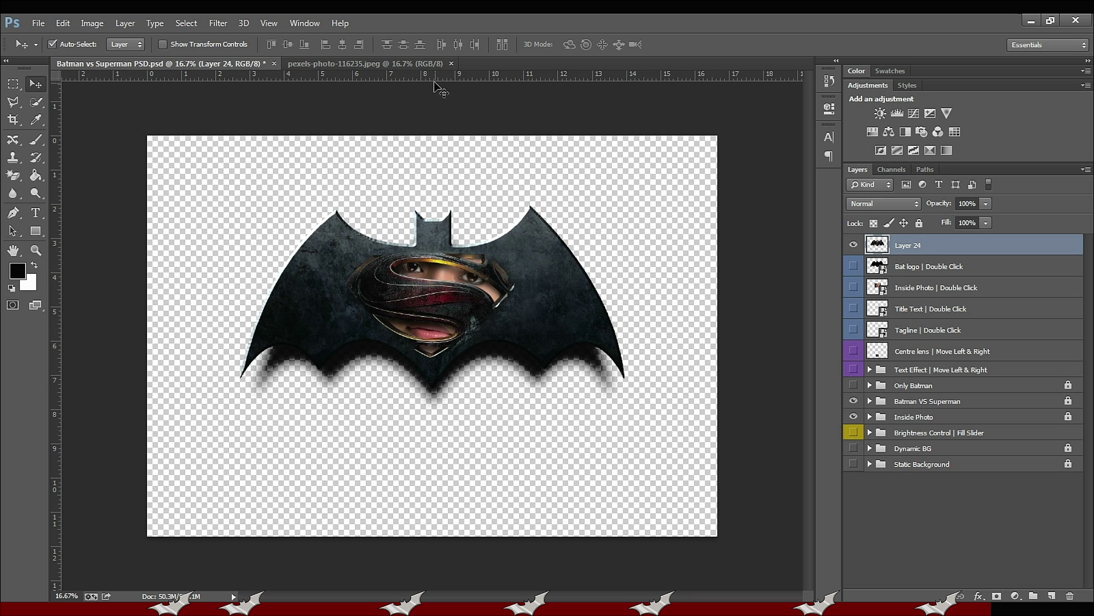
Step: Float the pexels-photo-116235.jpeg window over the mockup, and copy the entire contents of Layer 24 from the mockup
left_click_drag(393, 64, 688, 334)
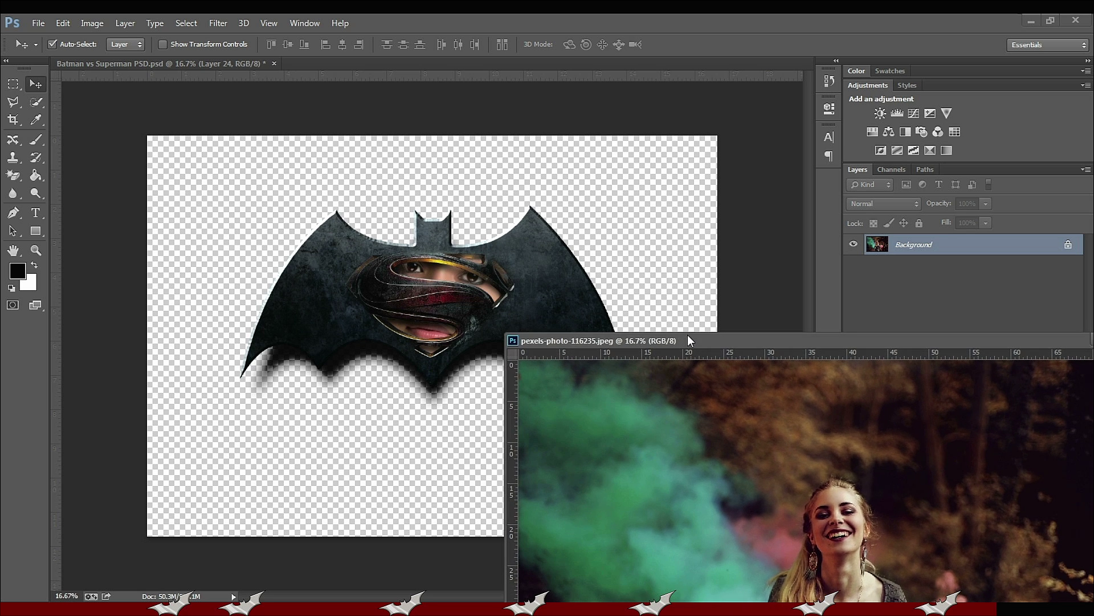
left_click(485, 275)
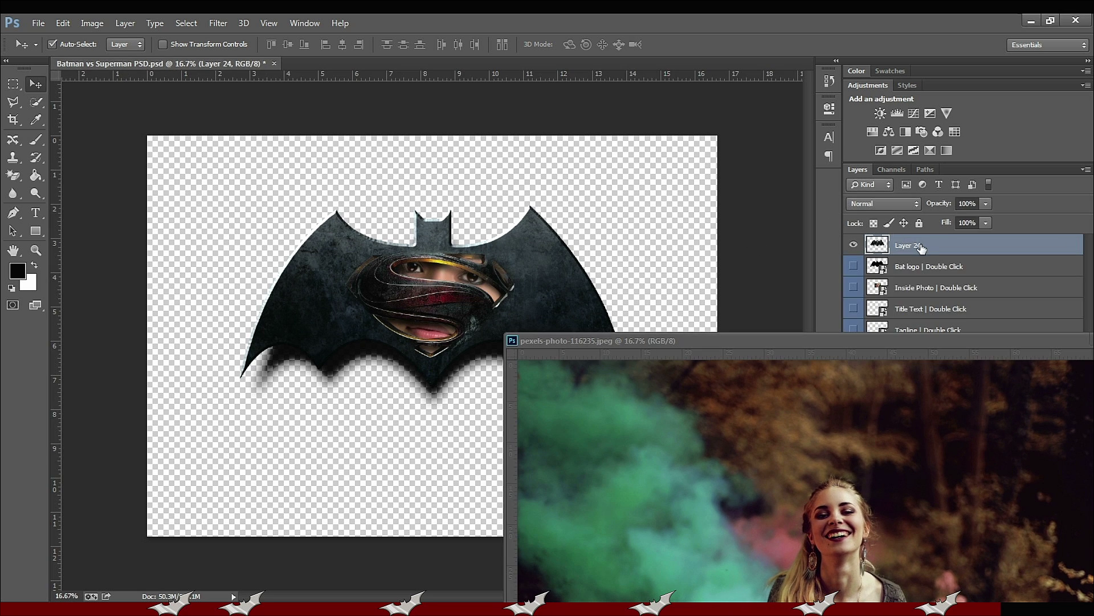
left_click(195, 23)
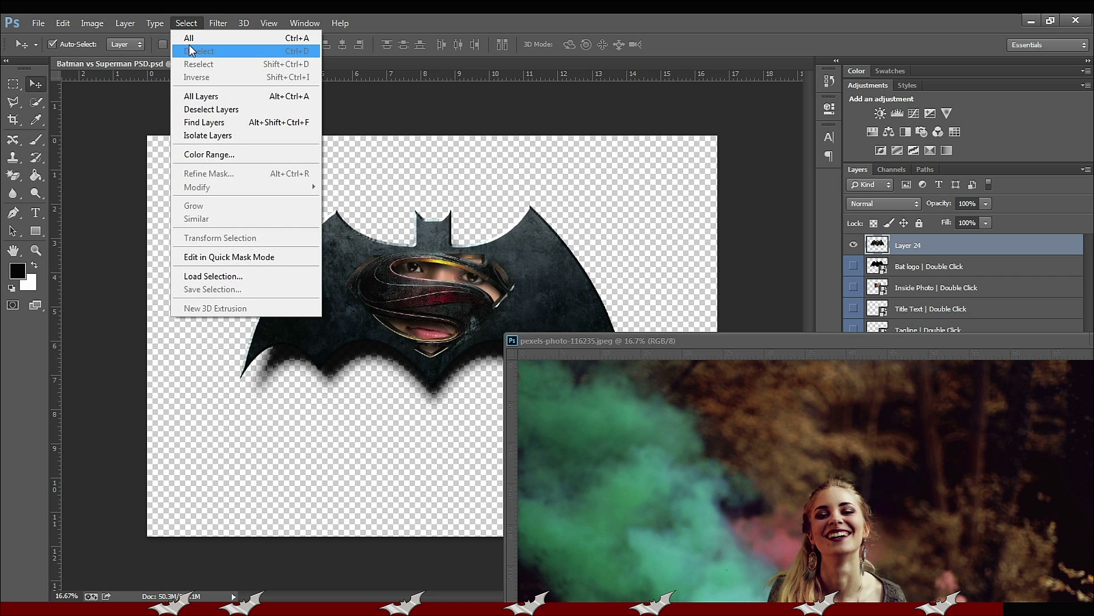
left_click(190, 38)
left_click(64, 23)
left_click(83, 117)
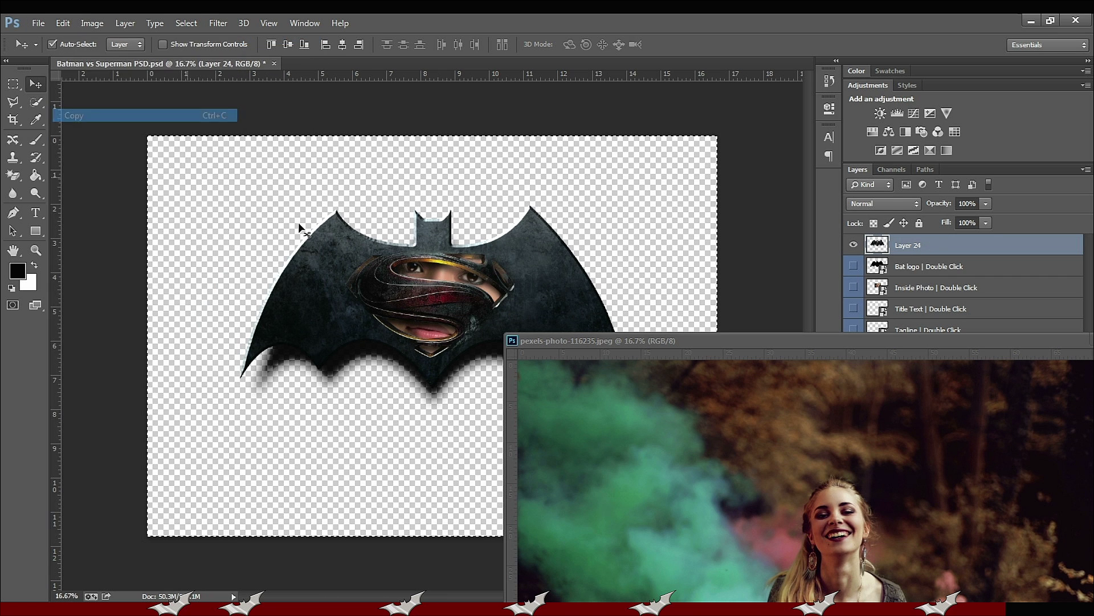
Step: Bring the whole pexels-photo-116235.jpeg photo into view and paste the copied bat logo into it
left_click_drag(625, 338, 205, 86)
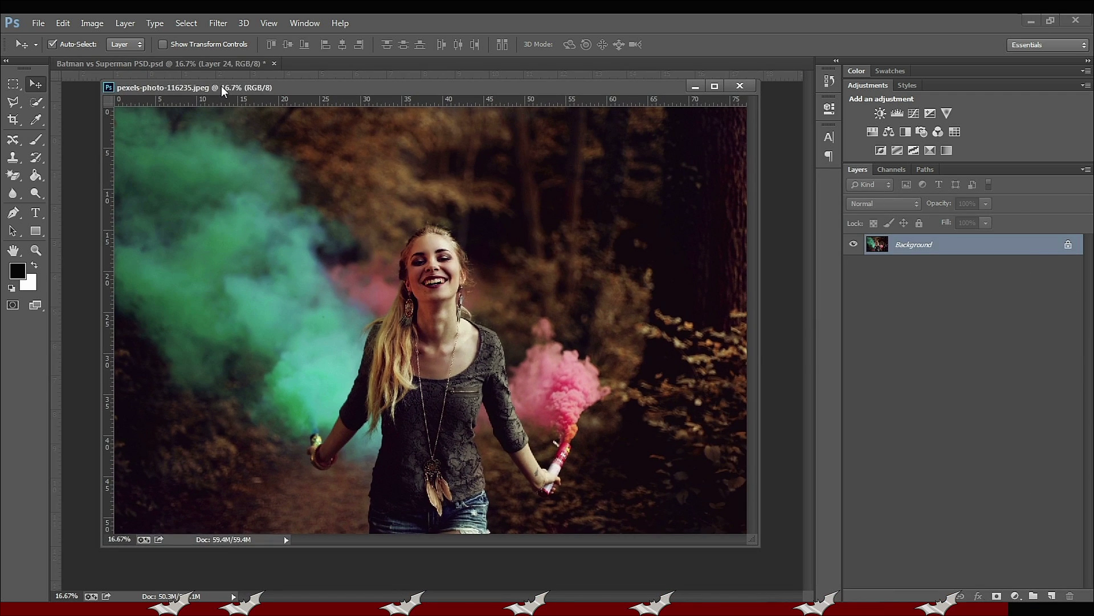
left_click(63, 23)
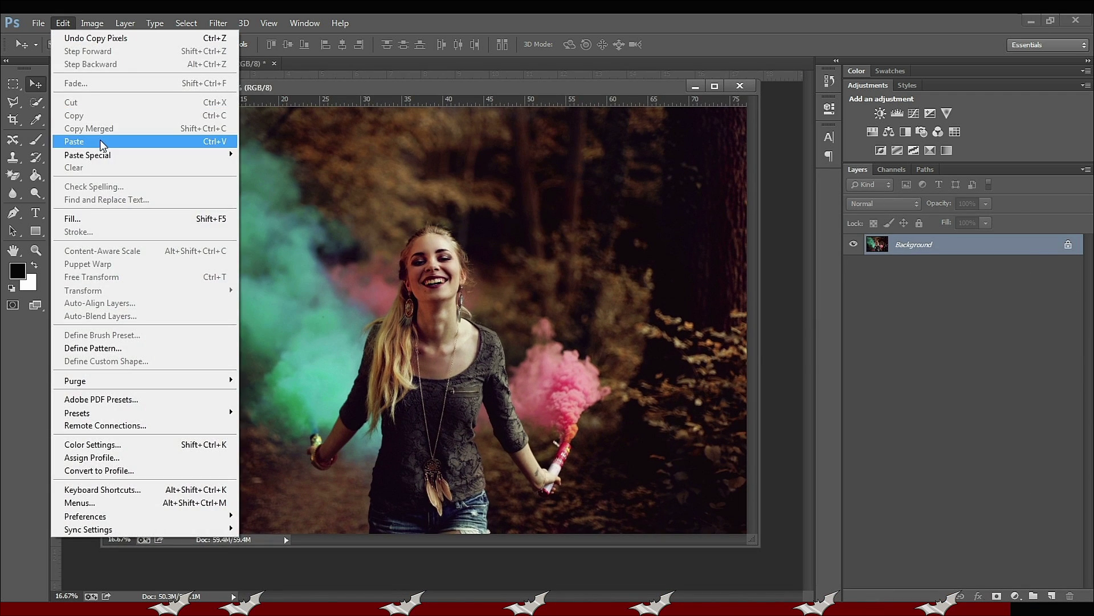
left_click(100, 141)
Step: Scale the pasted bat logo down to about half its size and place it in the photo's lower-left corner
left_click_drag(518, 294, 515, 240)
key("ctrl+t")
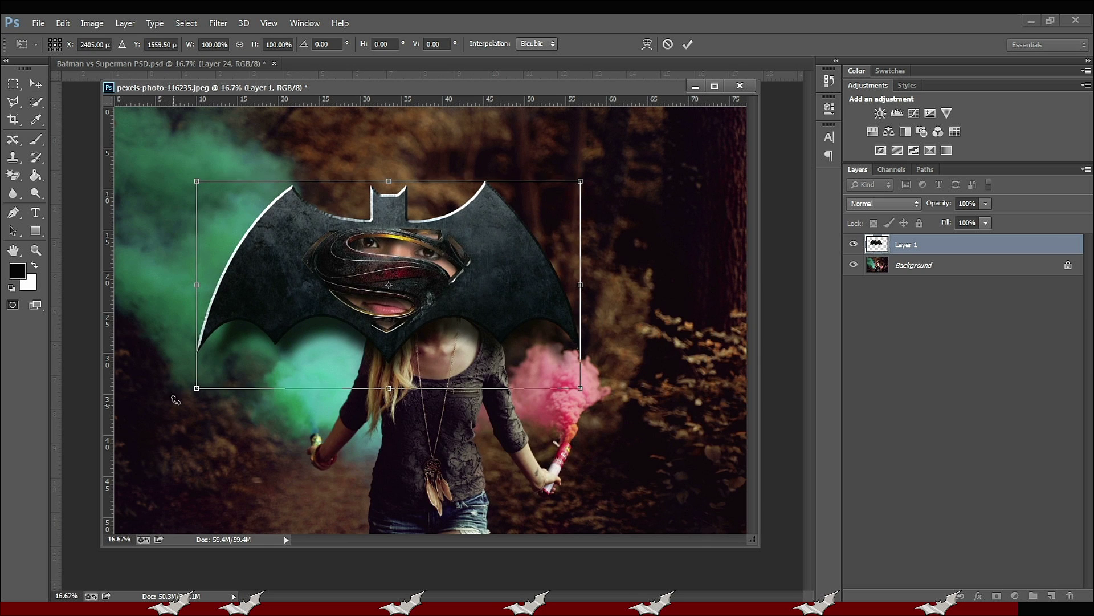
left_click_drag(194, 388, 352, 244)
left_click_drag(528, 228, 261, 435)
left_click(688, 43)
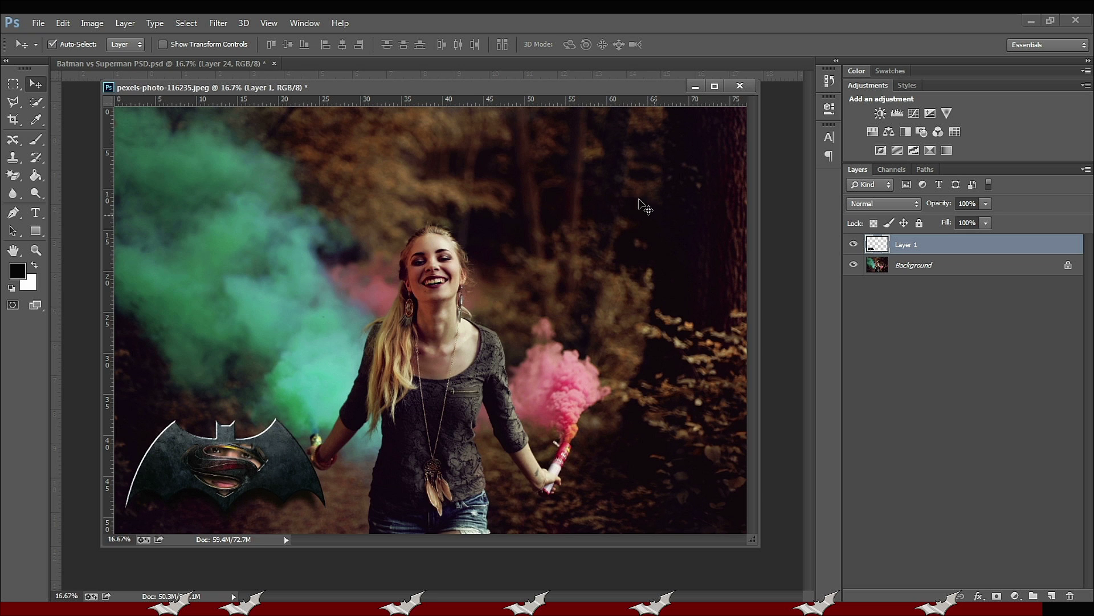
Step: Close pexels-photo-116235.jpeg without saving its changes
left_click_drag(560, 89, 725, 86)
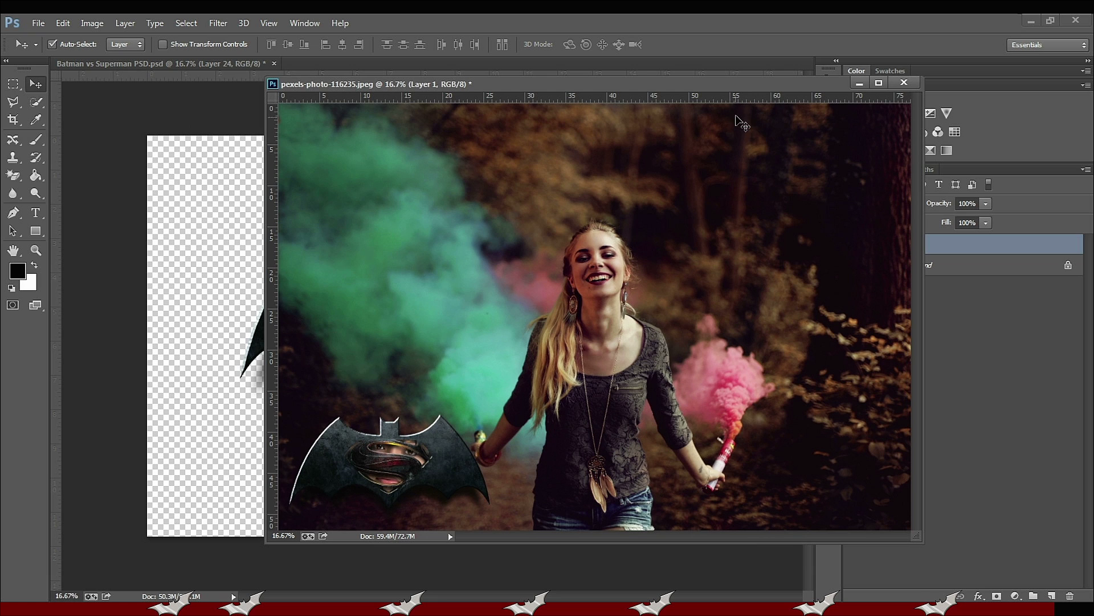
left_click(904, 84)
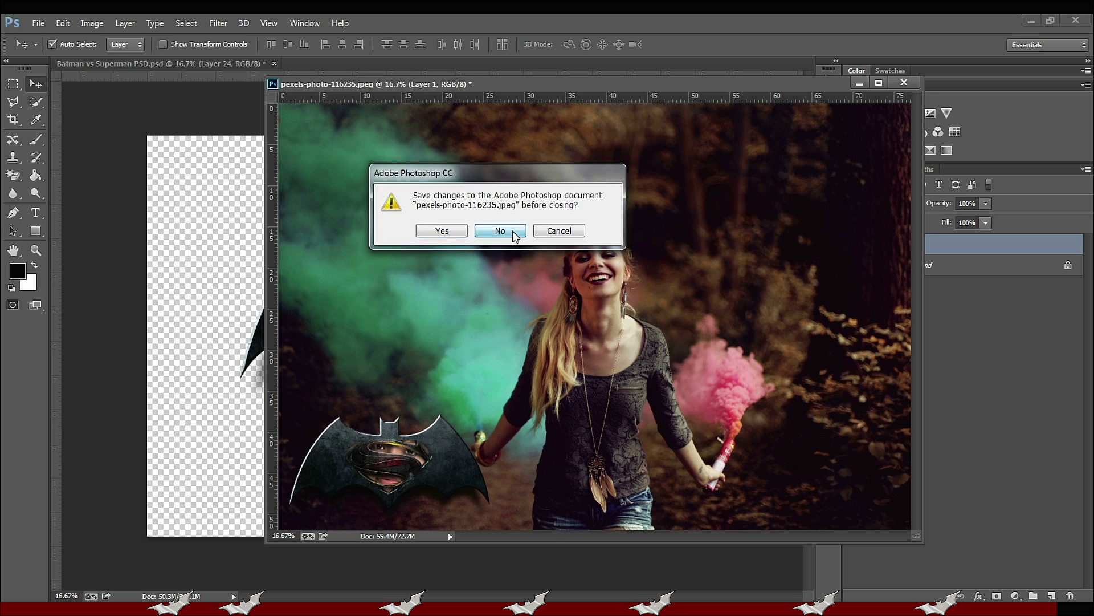
left_click(500, 231)
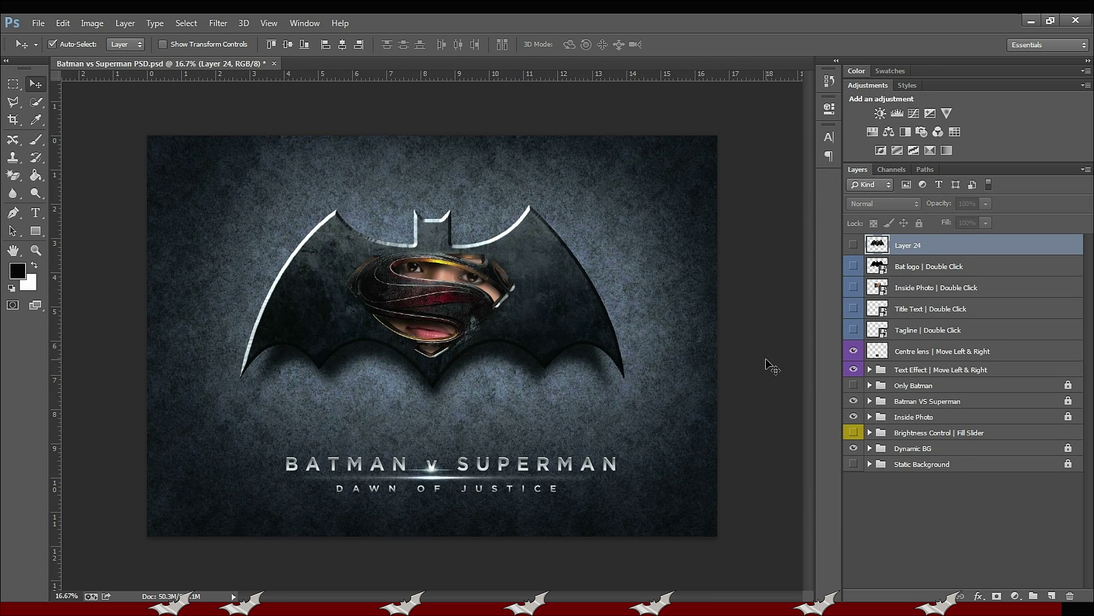
Step: Show the Brightness Control | Fill Slider group and set its fill to 64% to darken the backdrop
left_click(937, 436)
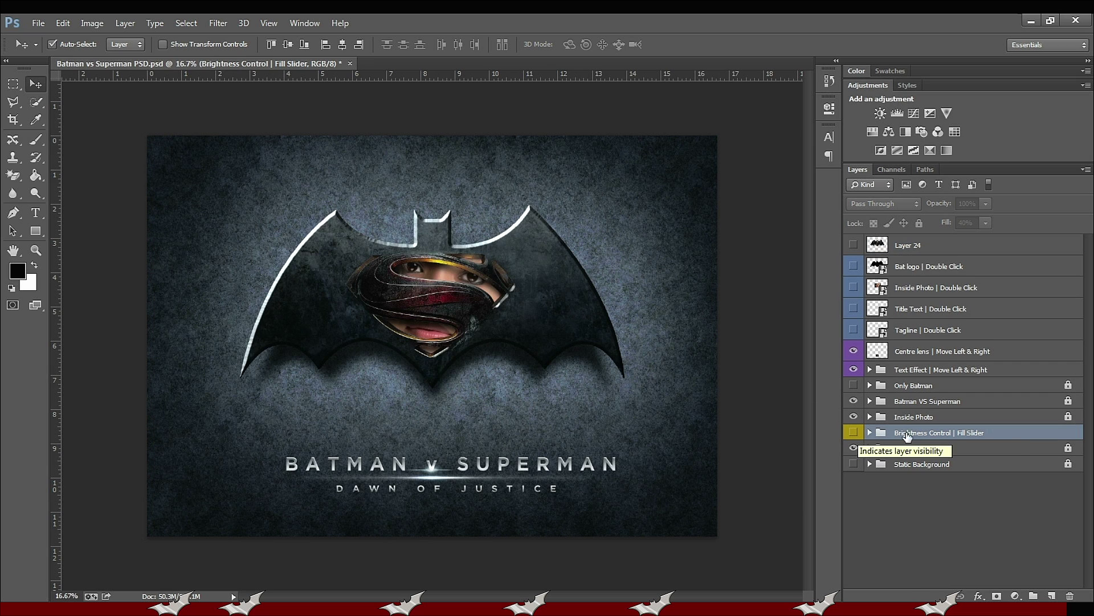
left_click(851, 436)
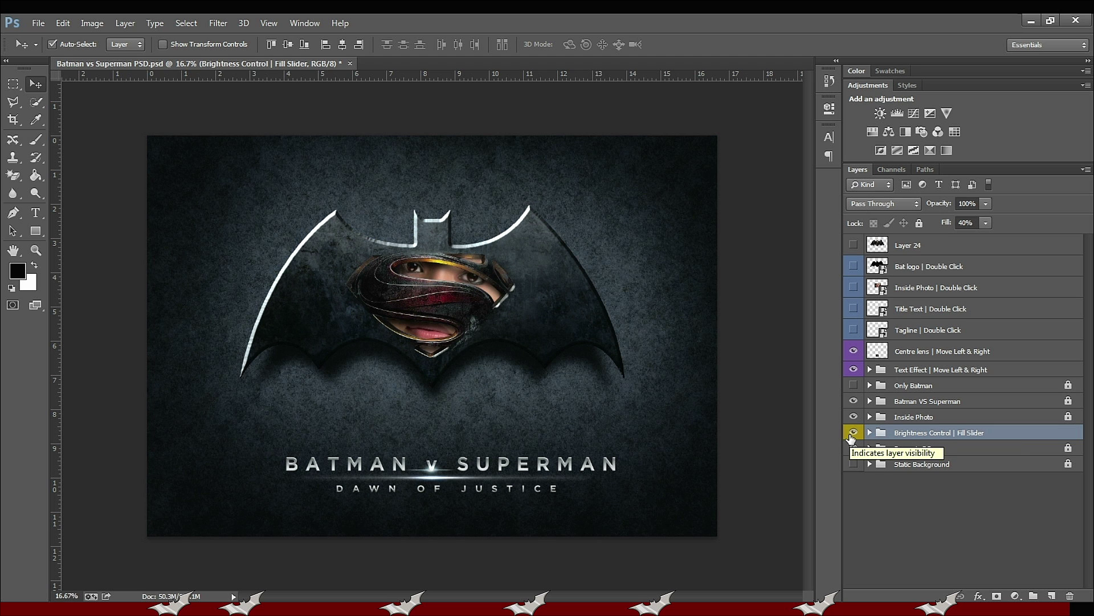
left_click(985, 227)
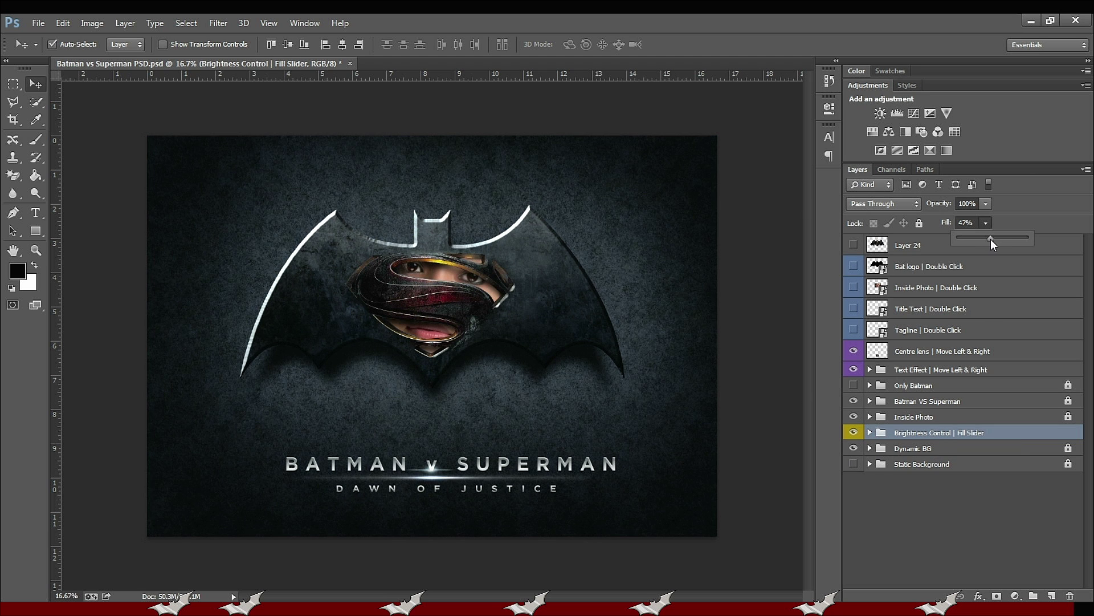
mouse_move(991, 239)
left_mouse_down()
mouse_move(955, 242)
mouse_move(1002, 241)
left_mouse_up()
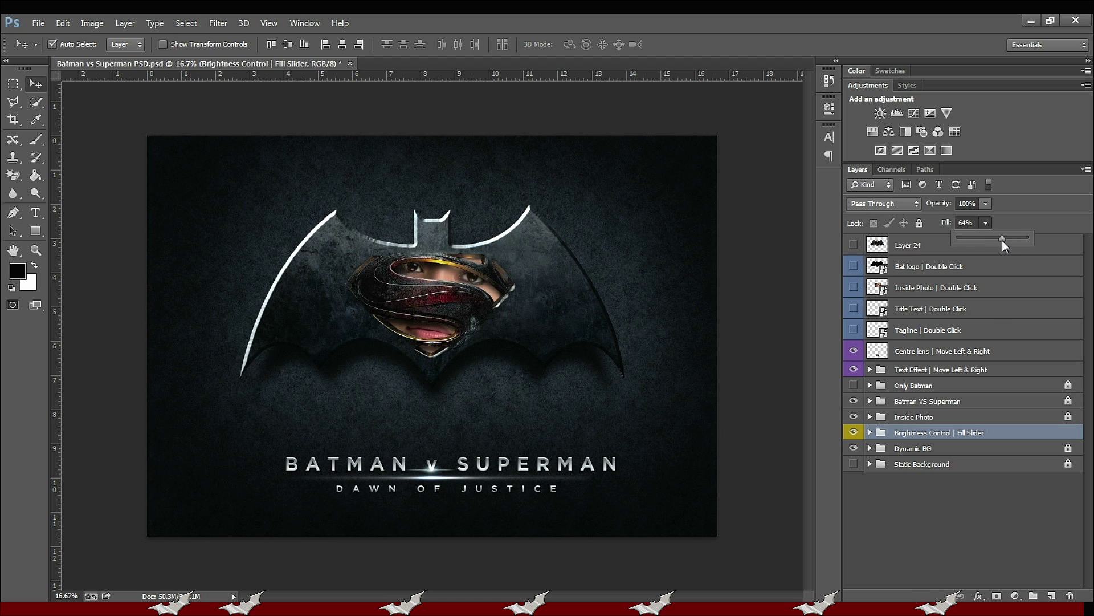